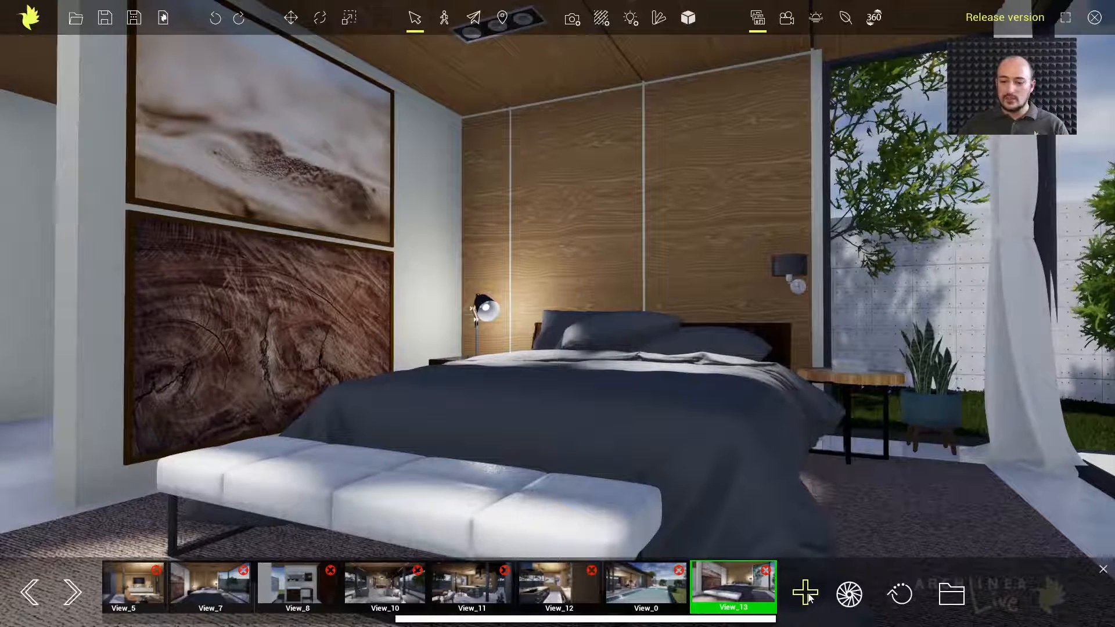
Step: Save the current bedroom camera position as a new view and open its camera properties
{"action": "left_click", "coordinate": [809, 595]}
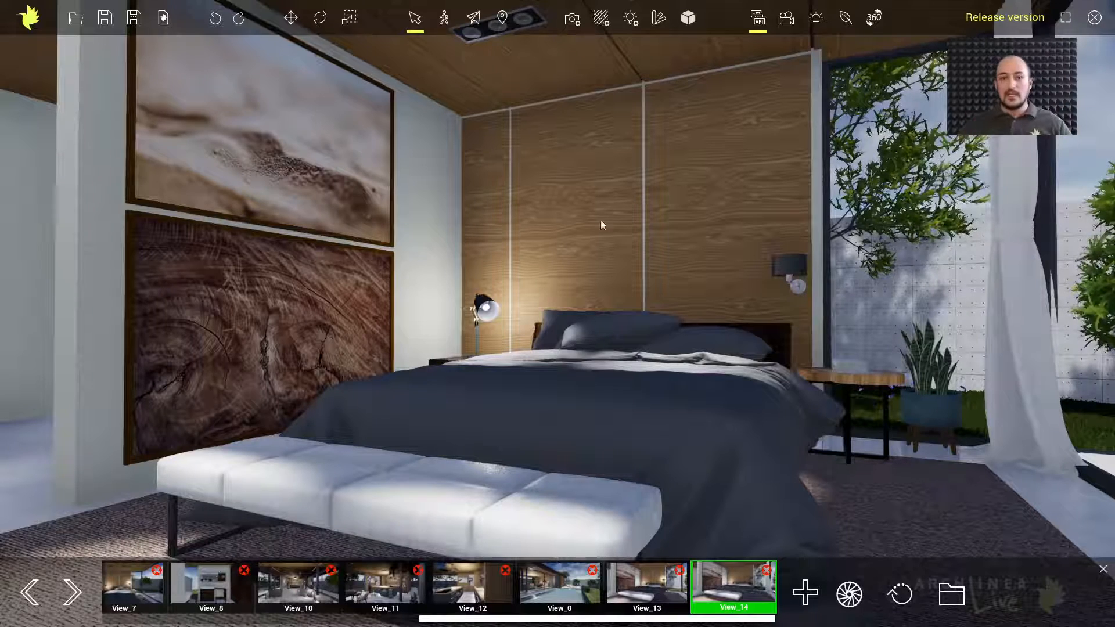
{"action": "left_click", "coordinate": [572, 19]}
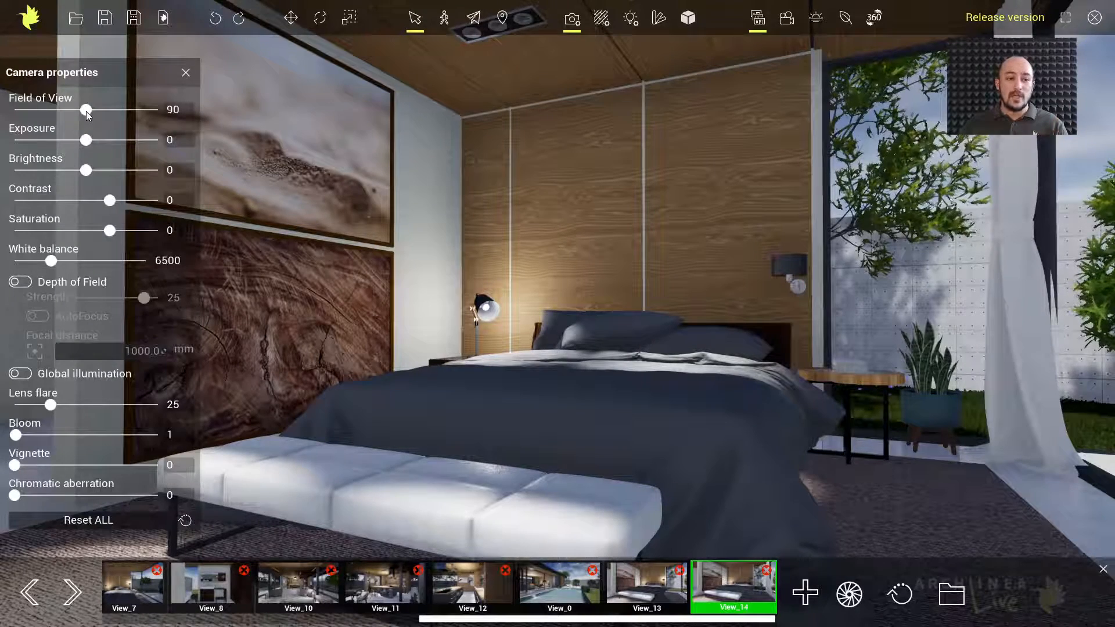
Step: Try widening the view's field of view to about 123 and narrowing it to 88
{"action": "left_click_drag", "start_coordinate": [86, 112], "coordinate": [143, 109]}
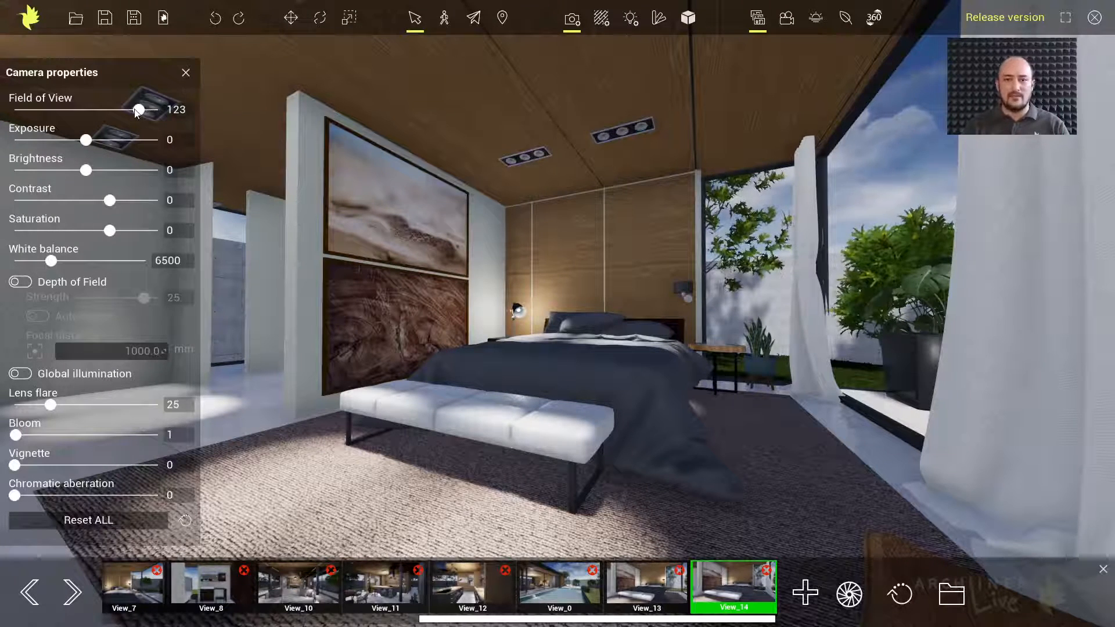
{"action": "left_click_drag", "start_coordinate": [137, 112], "coordinate": [88, 111]}
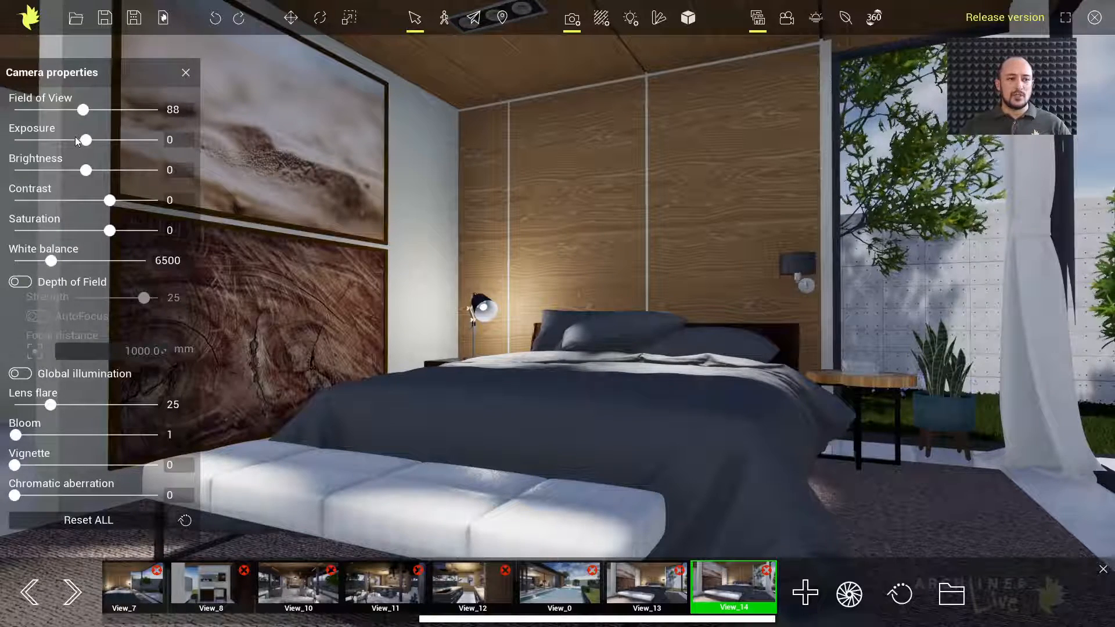
Step: Set the view's field of view to 90 and its exposure to 50
{"action": "left_click_drag", "start_coordinate": [83, 109], "coordinate": [95, 144]}
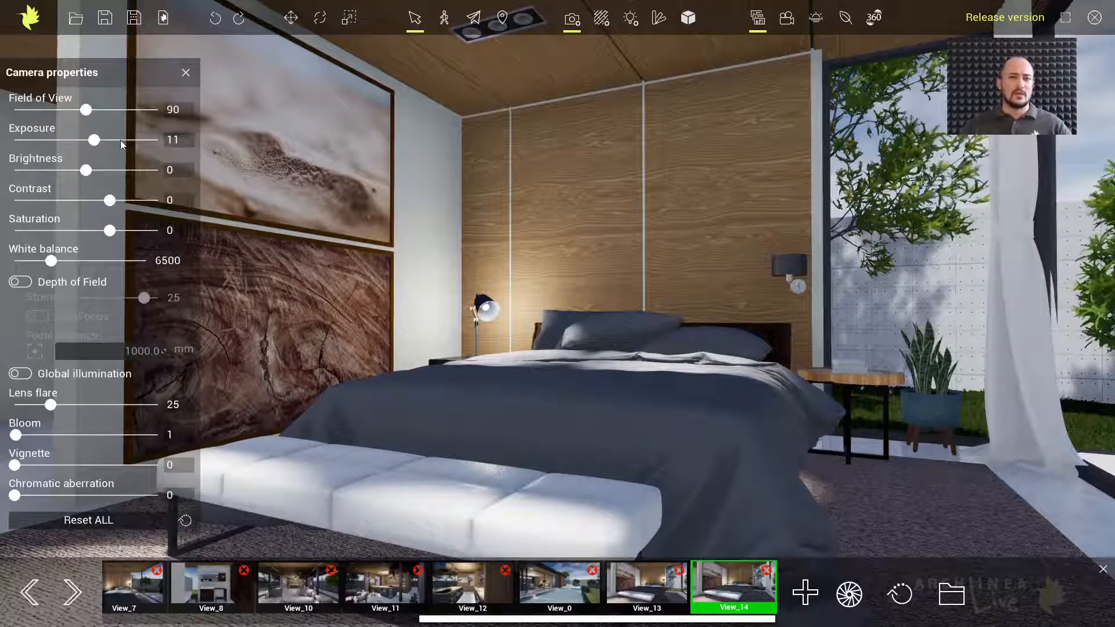
{"action": "left_click_drag", "start_coordinate": [93, 140], "coordinate": [122, 140]}
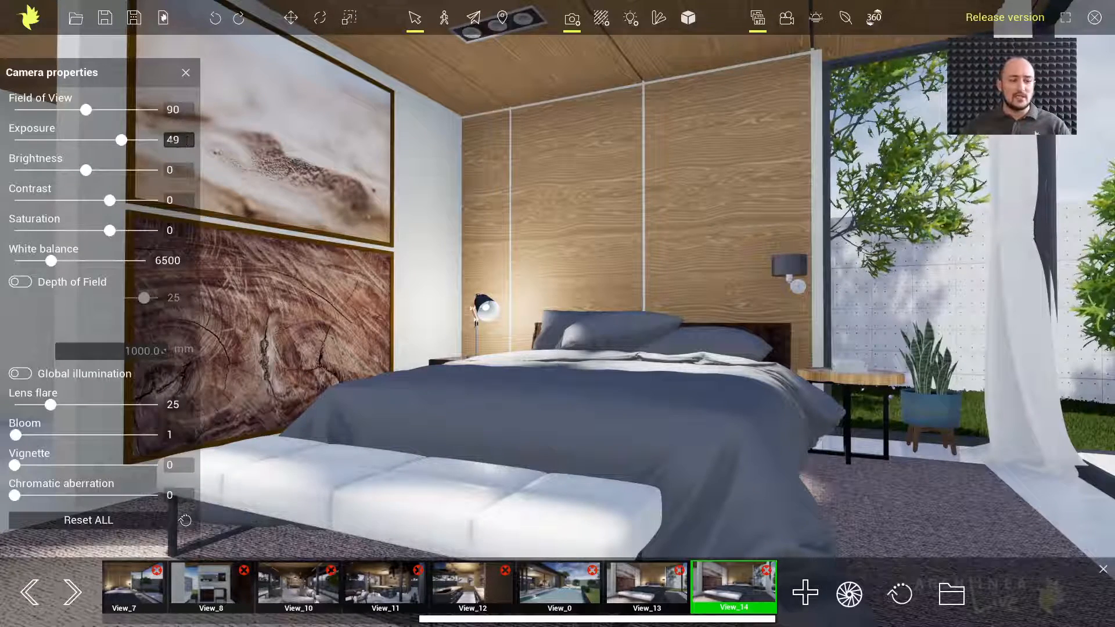
{"action": "left_click_drag", "start_coordinate": [121, 140], "coordinate": [121, 141]}
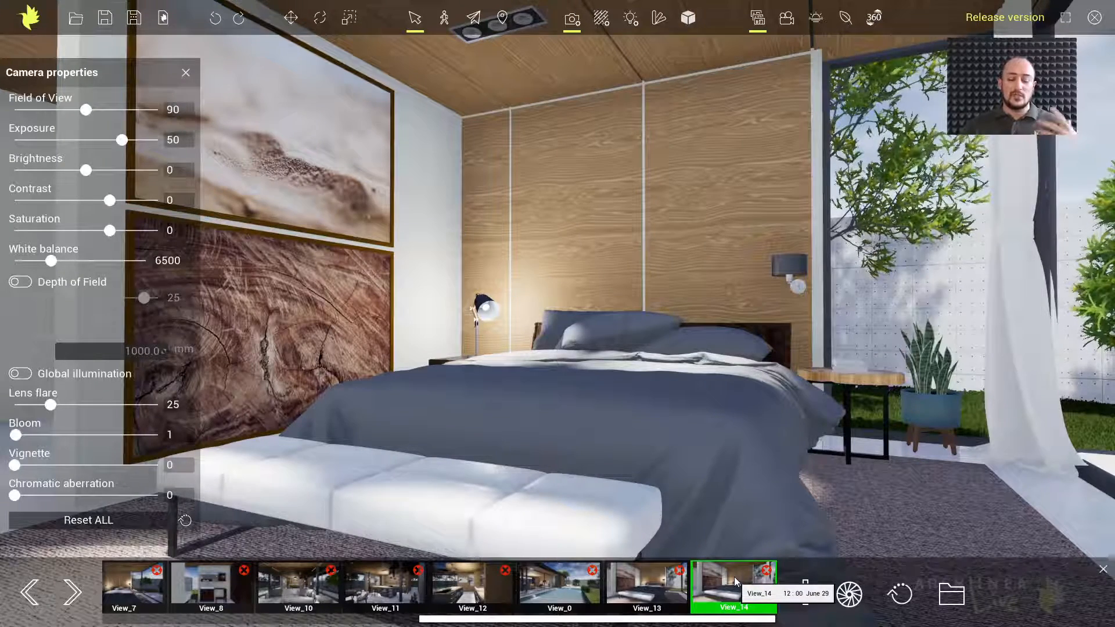
Step: Compare the brightened View_14 with the original View_13 by switching between them several times
{"action": "left_click", "coordinate": [656, 580]}
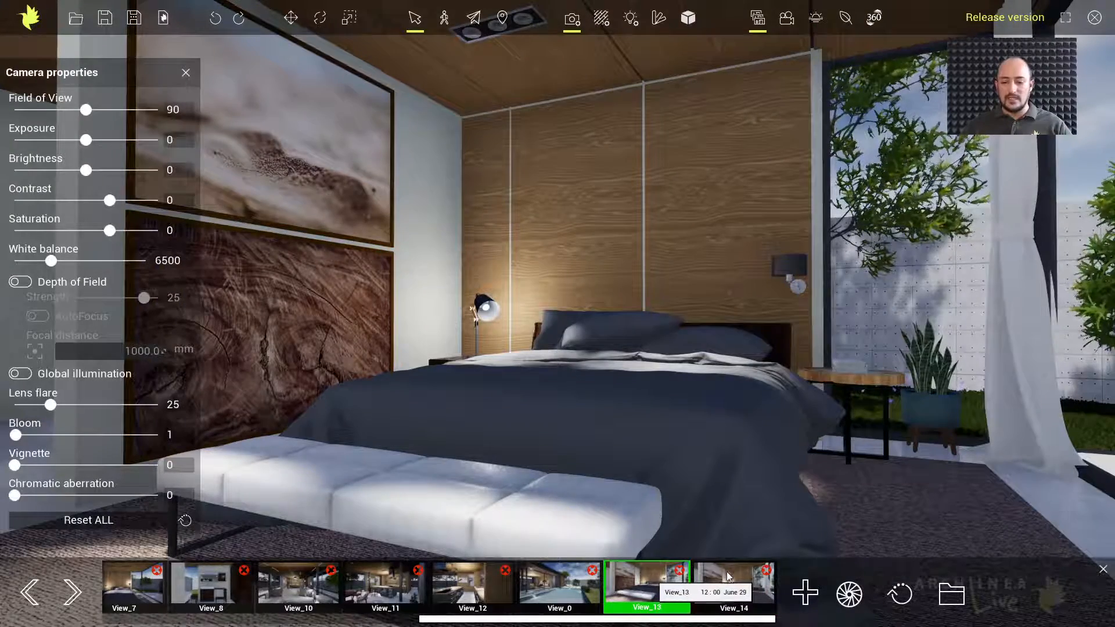
{"action": "left_click", "coordinate": [729, 575]}
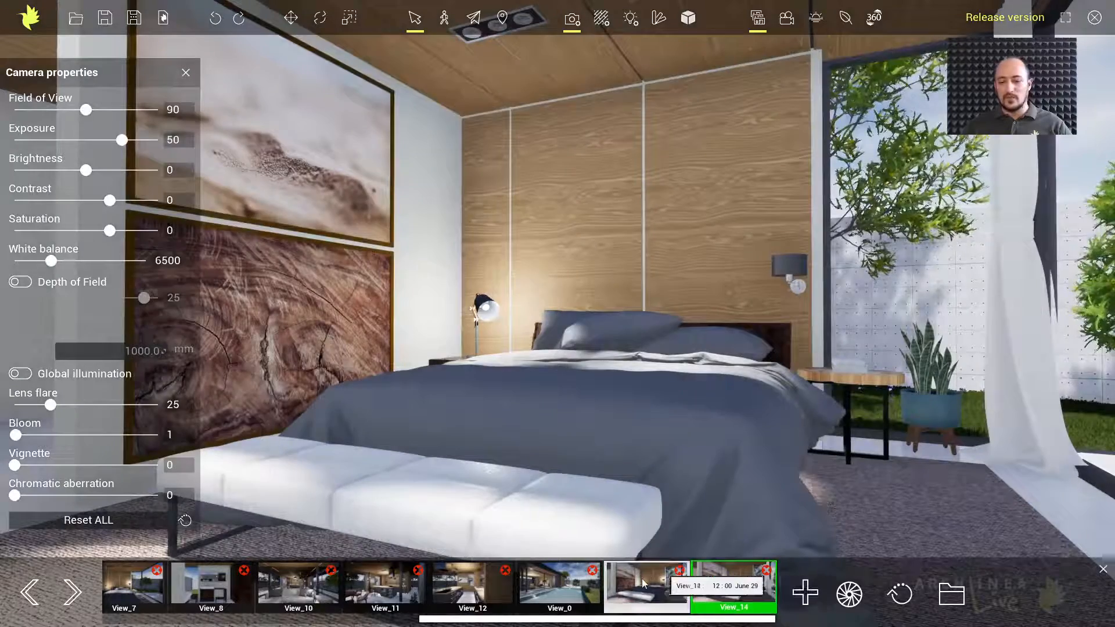
{"action": "left_click", "coordinate": [642, 579]}
{"action": "left_click", "coordinate": [718, 581]}
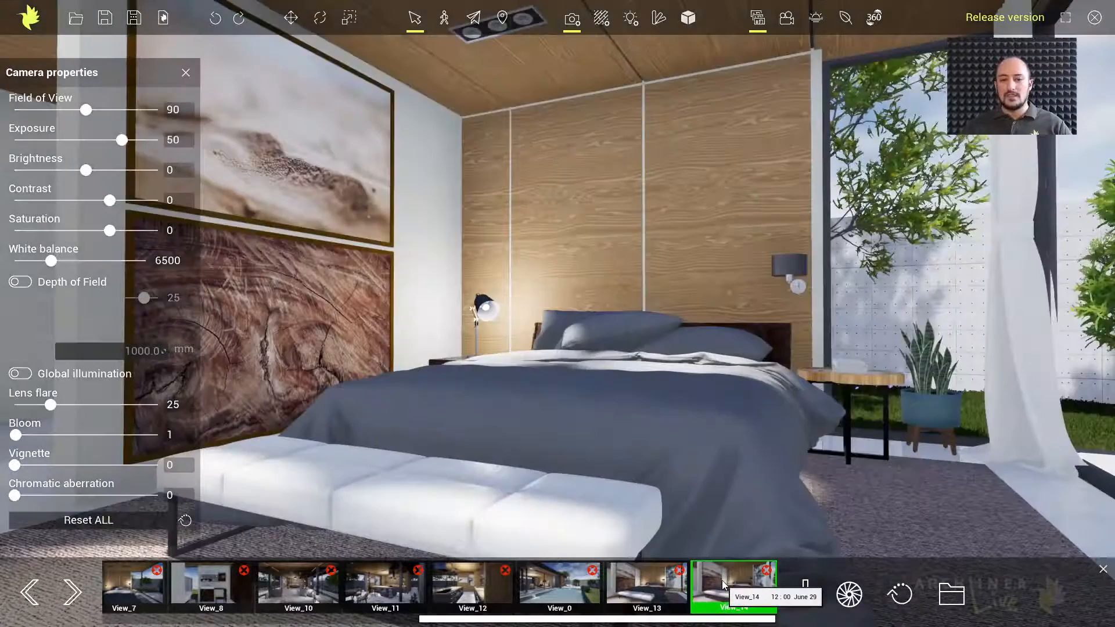
{"action": "left_click", "coordinate": [657, 582]}
{"action": "left_click", "coordinate": [708, 585]}
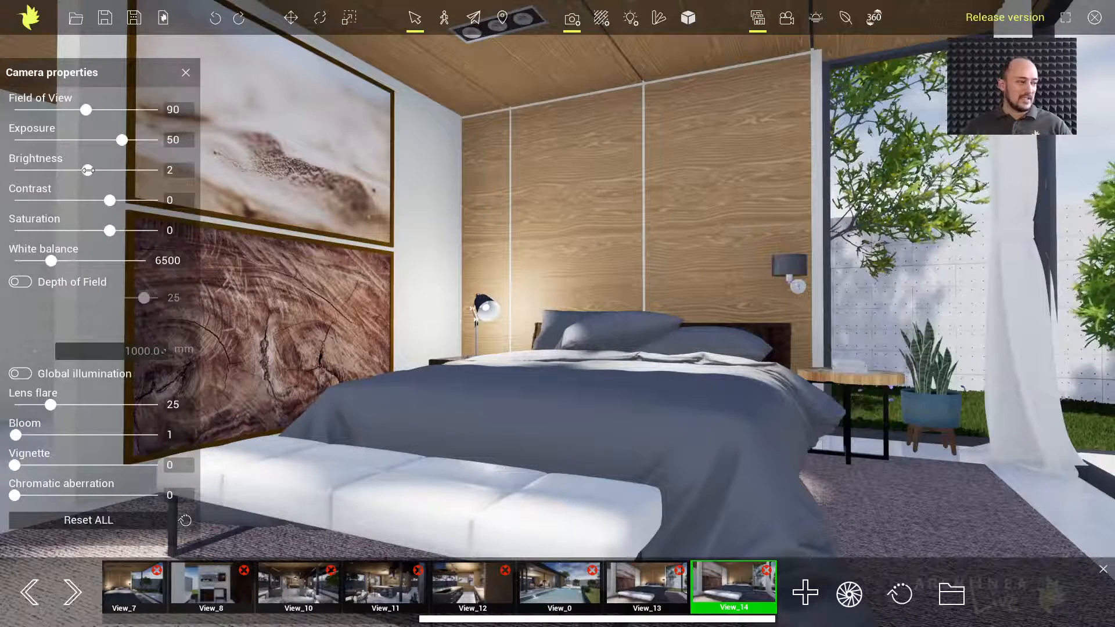
Step: Try stronger brightness values on View_14 and settle on a brightness of 4
{"action": "mouse_move", "coordinate": [87, 170]}
{"action": "left_mouse_down"}
{"action": "mouse_move", "coordinate": [107, 169]}
{"action": "mouse_move", "coordinate": [84, 170]}
{"action": "mouse_move", "coordinate": [95, 172]}
{"action": "left_mouse_up"}
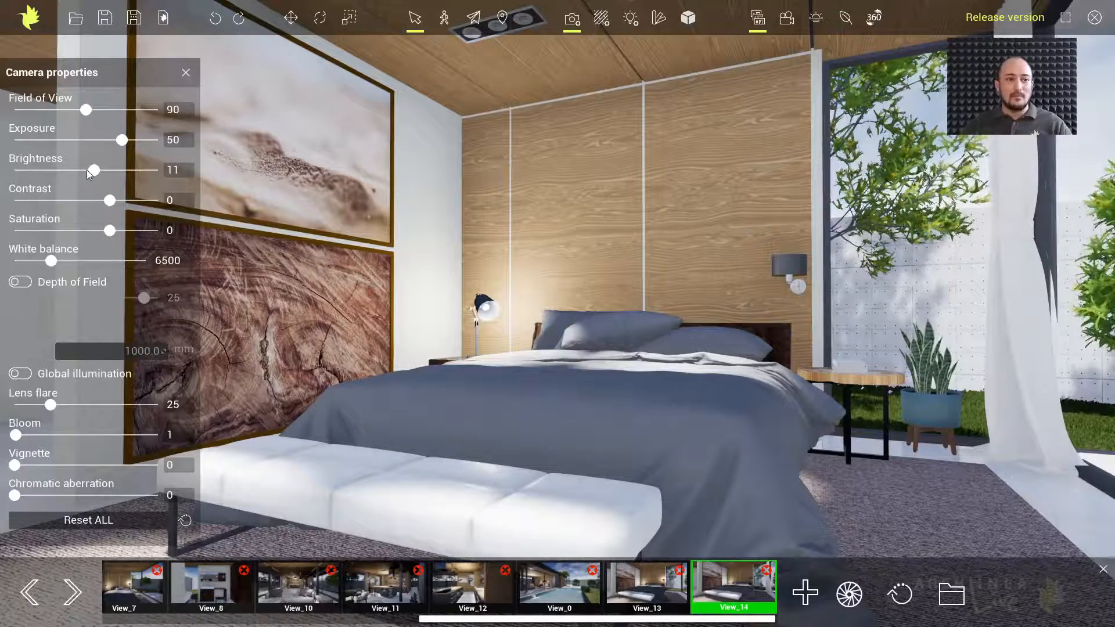
{"action": "mouse_move", "coordinate": [94, 170]}
{"action": "left_mouse_down"}
{"action": "mouse_move", "coordinate": [126, 170]}
{"action": "mouse_move", "coordinate": [113, 171]}
{"action": "left_mouse_up"}
{"action": "mouse_move", "coordinate": [100, 171]}
{"action": "left_mouse_down"}
{"action": "mouse_move", "coordinate": [78, 171]}
{"action": "mouse_move", "coordinate": [89, 171]}
{"action": "left_mouse_up"}
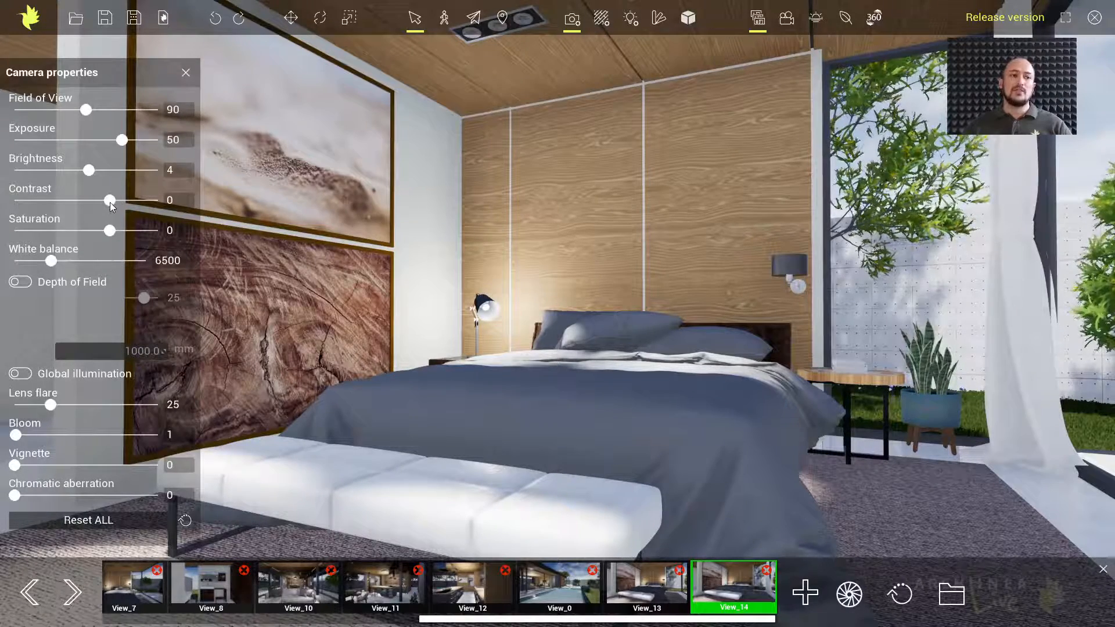
Step: Raise View_14's contrast as far as 60 and bring it back to 9, declining the reminder to save the project
{"action": "mouse_move", "coordinate": [108, 202]}
{"action": "left_mouse_down"}
{"action": "mouse_move", "coordinate": [85, 202]}
{"action": "mouse_move", "coordinate": [122, 202]}
{"action": "left_mouse_up"}
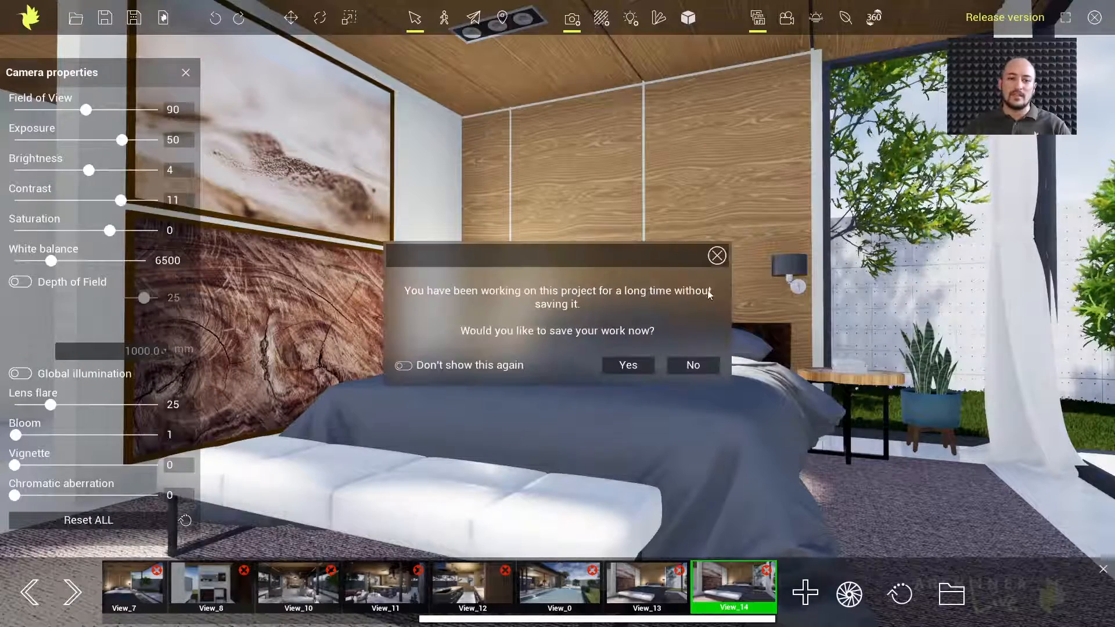
{"action": "left_click", "coordinate": [691, 365]}
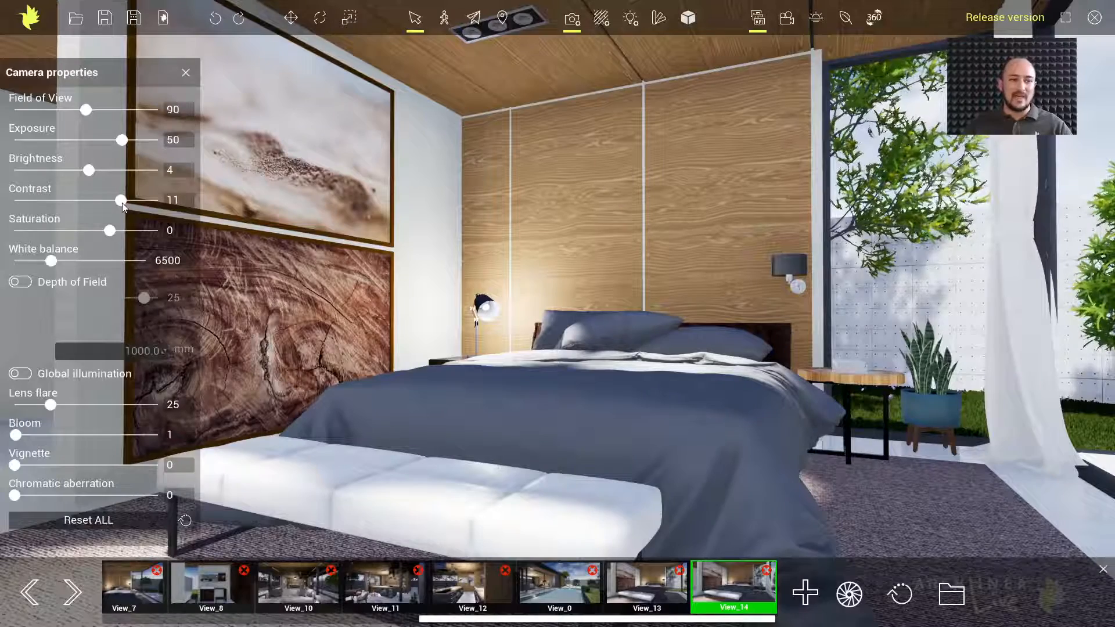
{"action": "left_click_drag", "start_coordinate": [120, 200], "coordinate": [156, 200]}
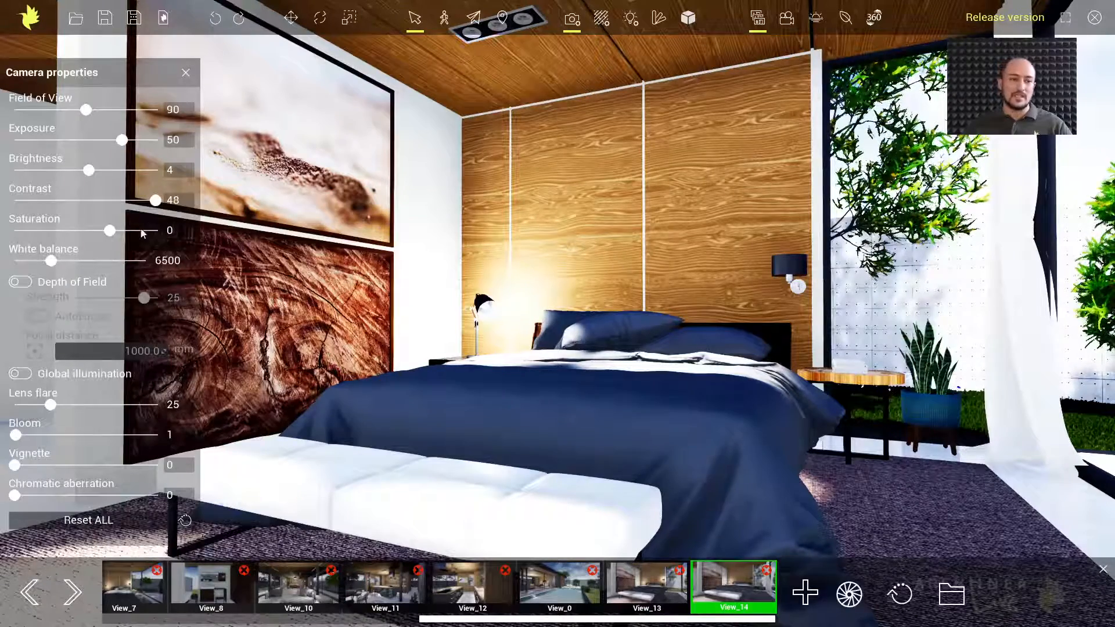
{"action": "left_click_drag", "start_coordinate": [173, 200], "coordinate": [161, 203]}
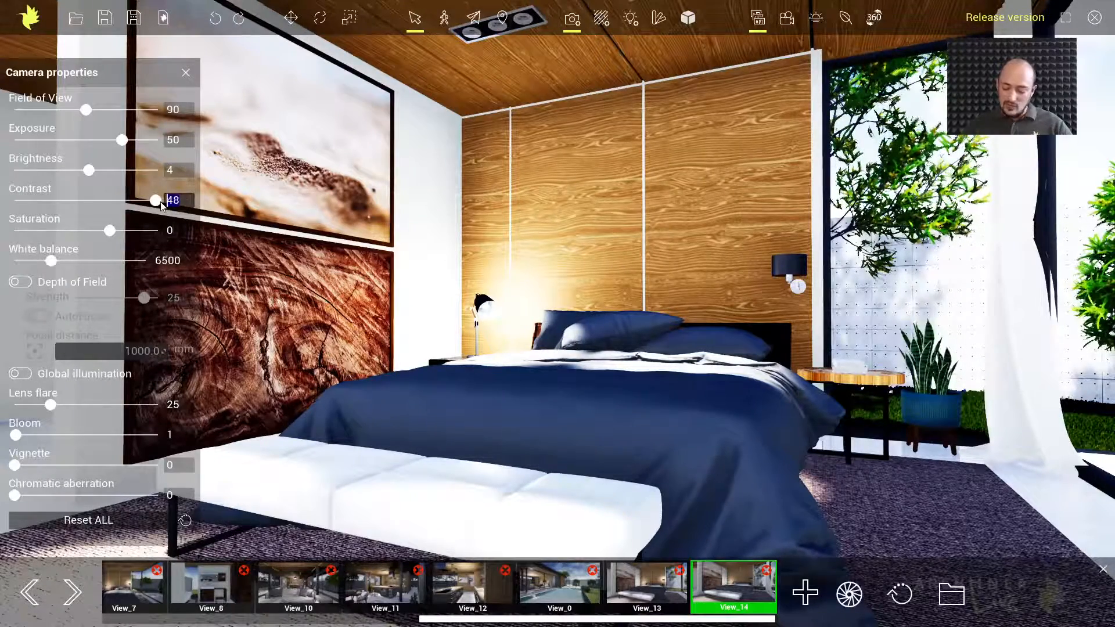
{"action": "type", "text": "60"}
{"action": "key", "text": "Return"}
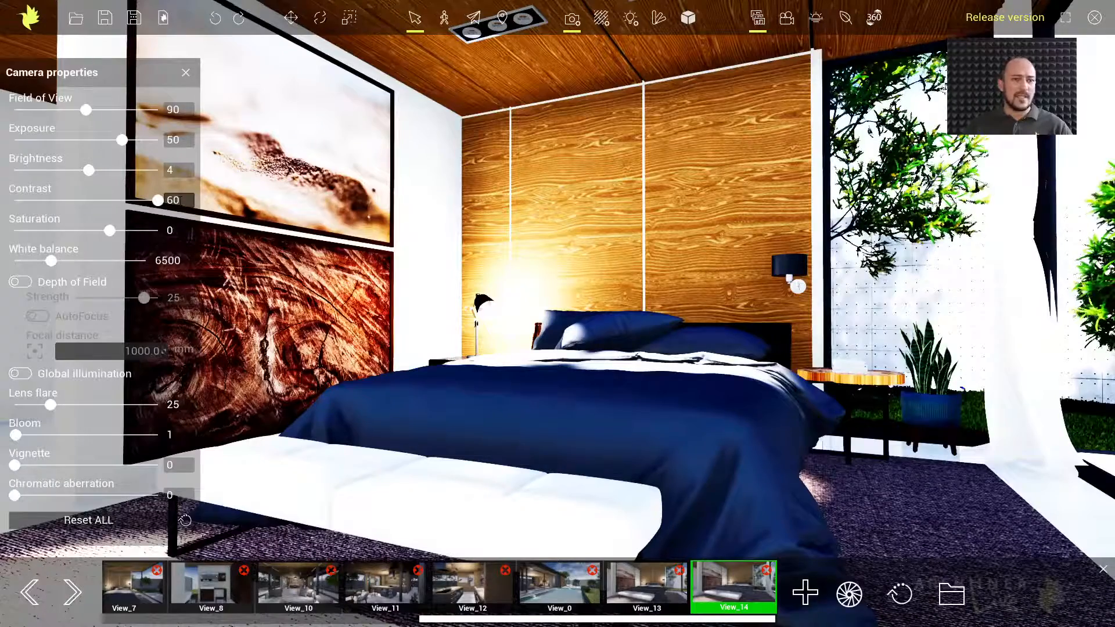
{"action": "left_click_drag", "start_coordinate": [158, 201], "coordinate": [119, 200]}
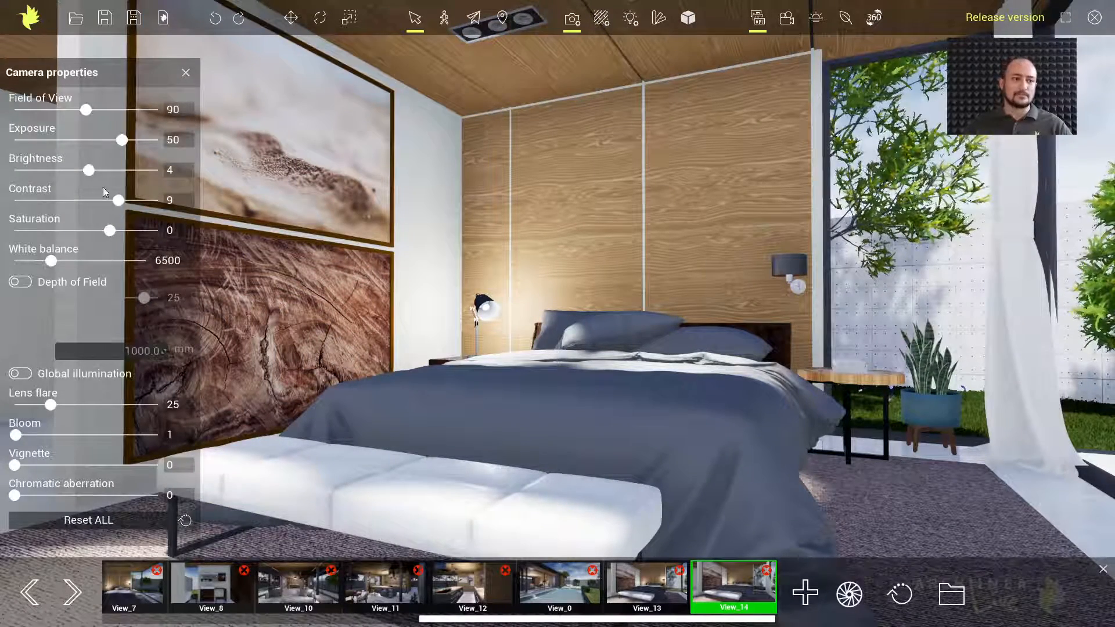
Step: Fine-tune the brightness to 5 and the exposure to 46, and set the saturation to 11 after trying -100
{"action": "left_click_drag", "start_coordinate": [88, 171], "coordinate": [119, 140]}
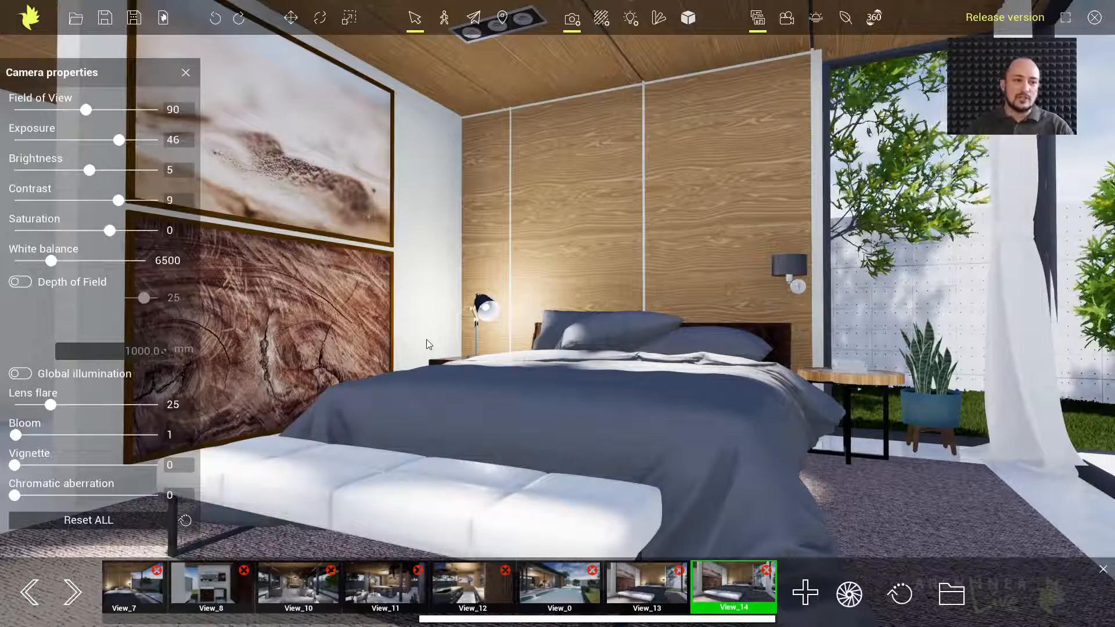
{"action": "left_click_drag", "start_coordinate": [109, 230], "coordinate": [67, 231]}
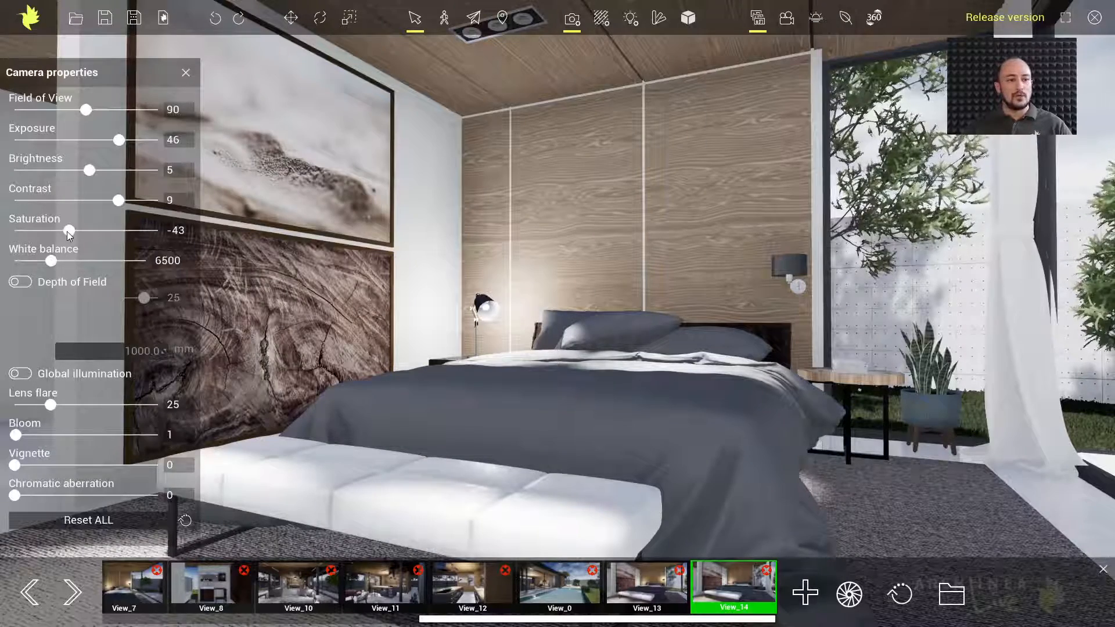
{"action": "left_click_drag", "start_coordinate": [68, 231], "coordinate": [9, 231]}
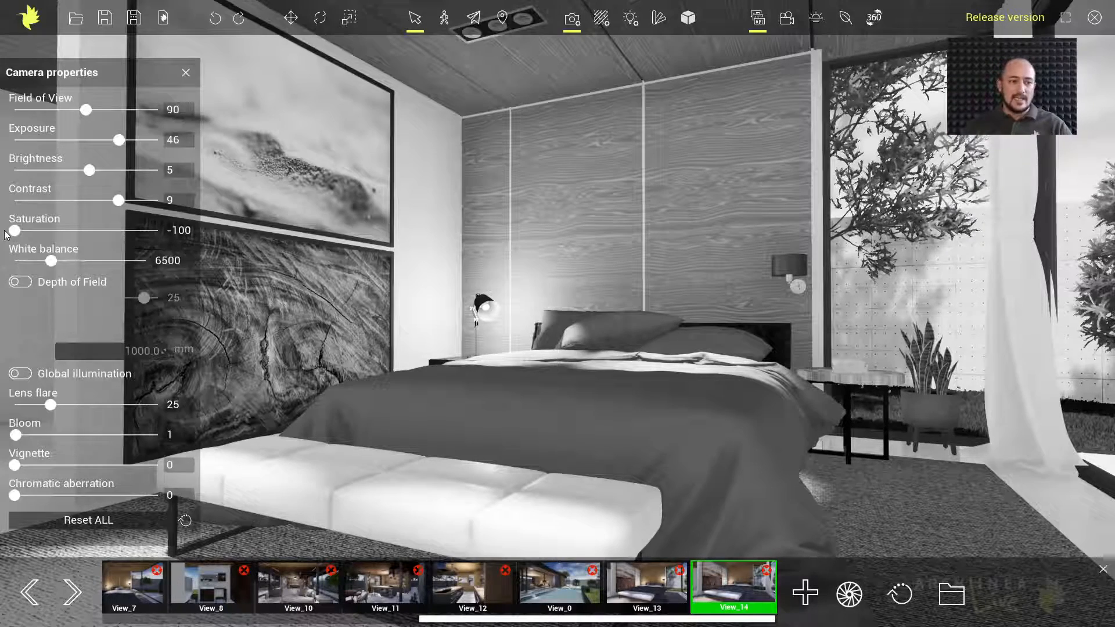
{"action": "left_click_drag", "start_coordinate": [14, 231], "coordinate": [122, 232]}
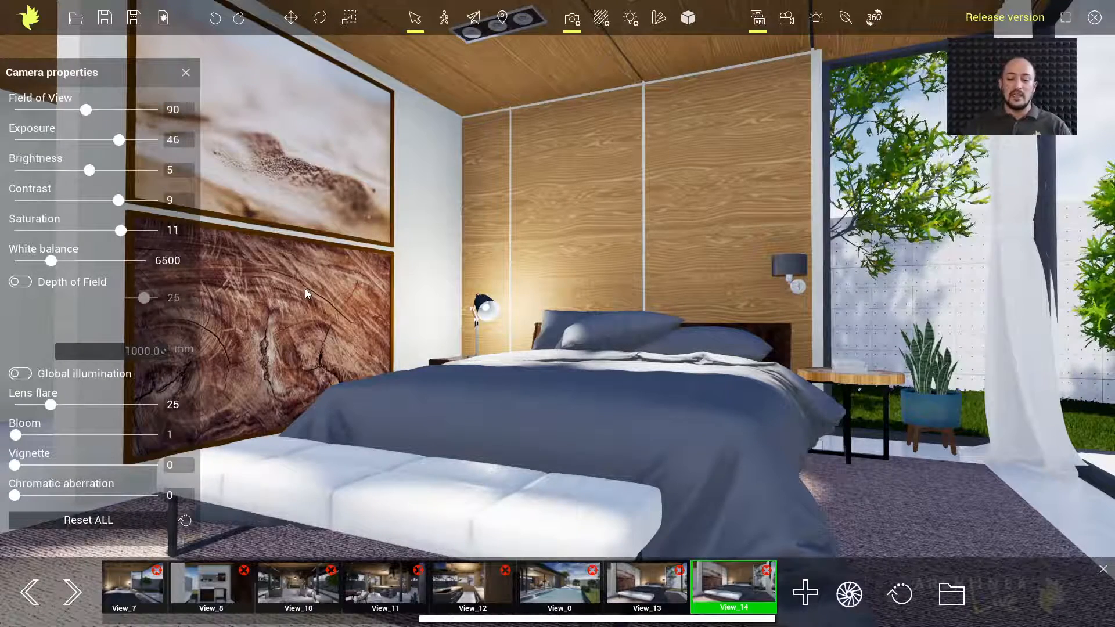
Step: Add another bedroom view, View_15, and make it black and white with a saturation of -100
{"action": "left_click", "coordinate": [804, 594]}
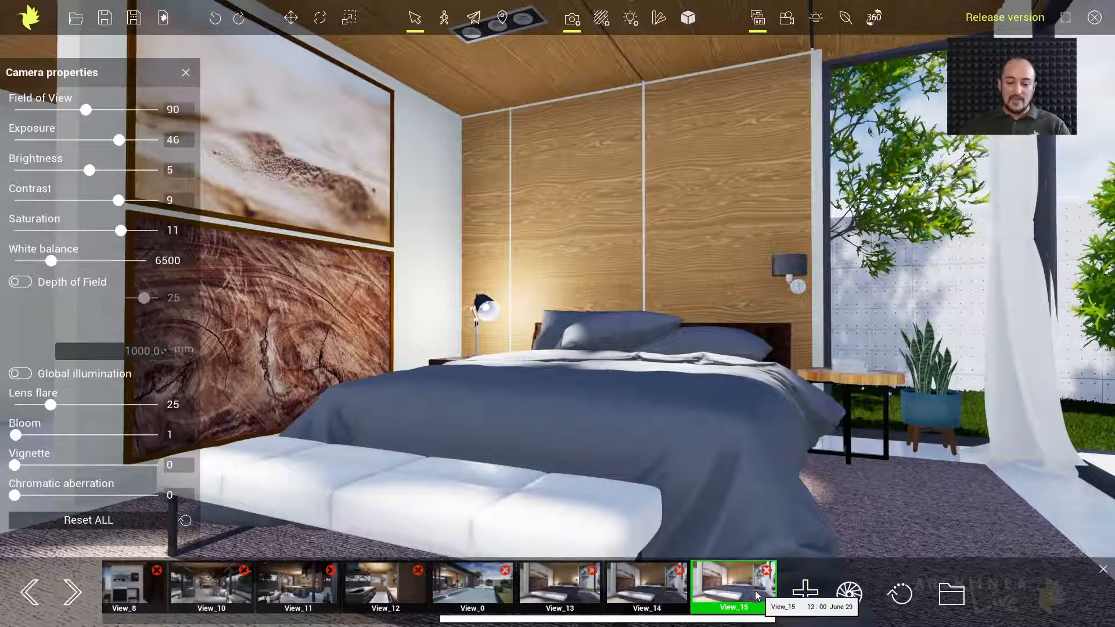
{"action": "left_click", "coordinate": [733, 586]}
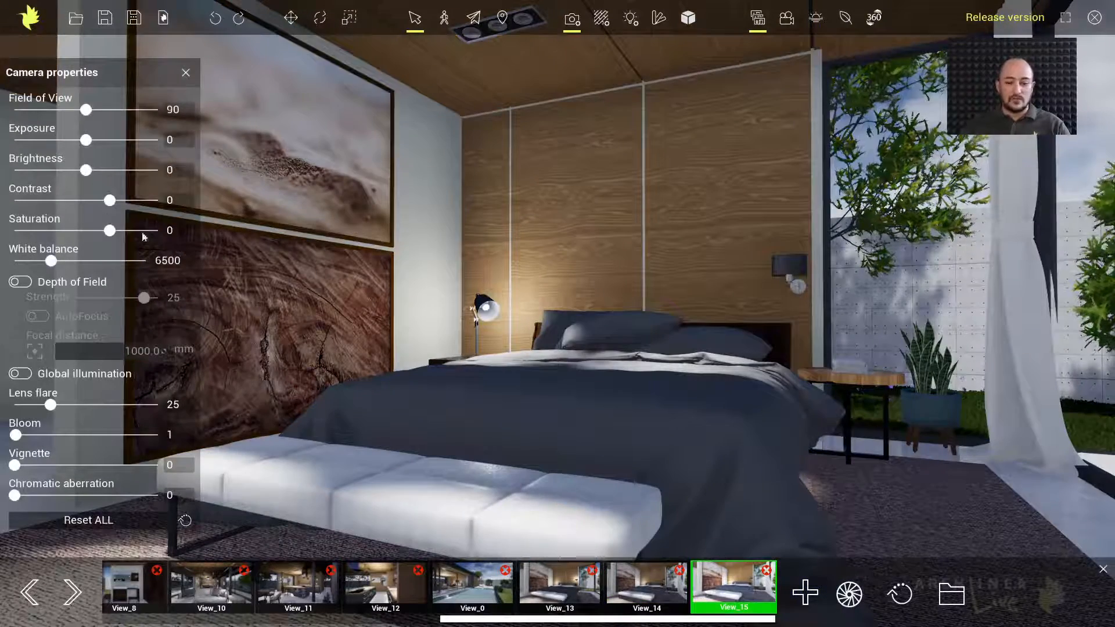
{"action": "left_click", "coordinate": [629, 574]}
{"action": "left_click", "coordinate": [711, 587]}
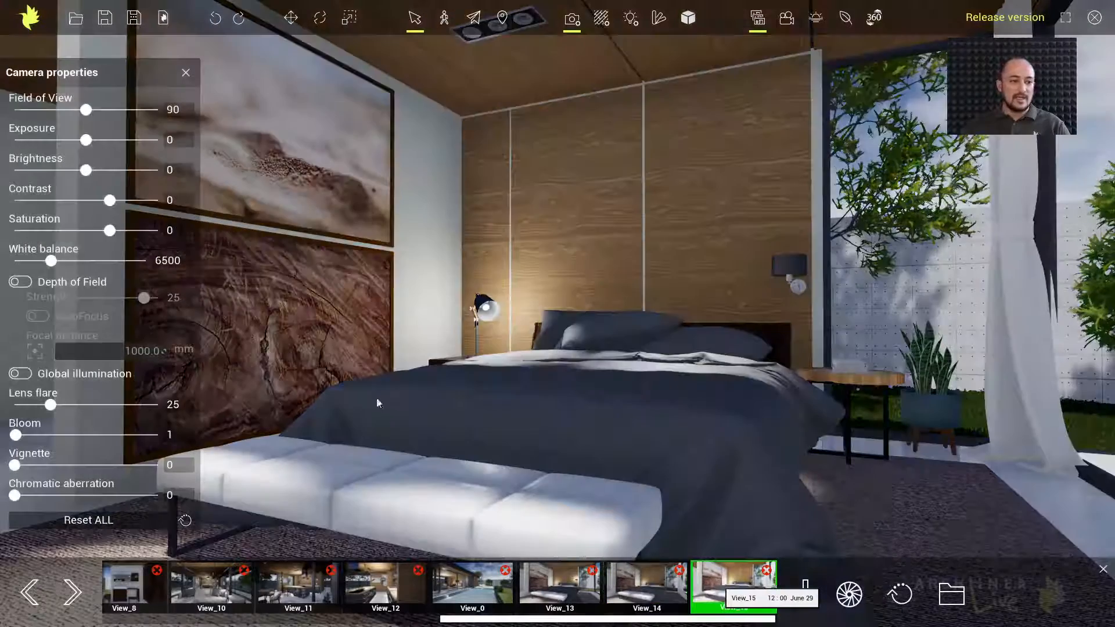
{"action": "left_click_drag", "start_coordinate": [119, 234], "coordinate": [1, 234]}
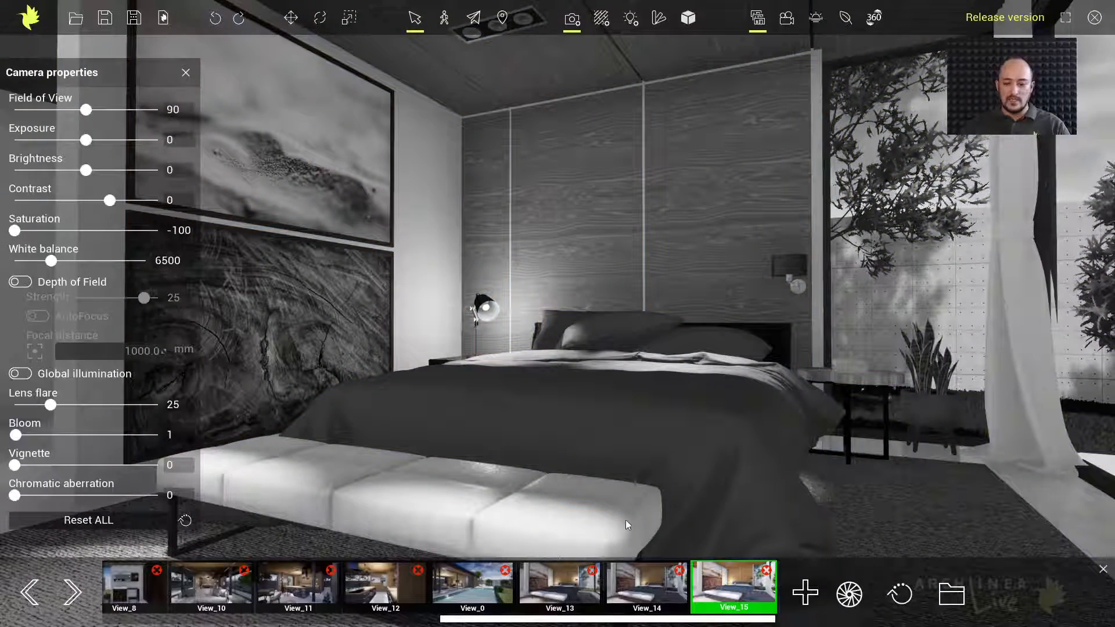
Step: Return to View_14 and set its exposure to 25 and its white balance to 6900
{"action": "left_click", "coordinate": [648, 580]}
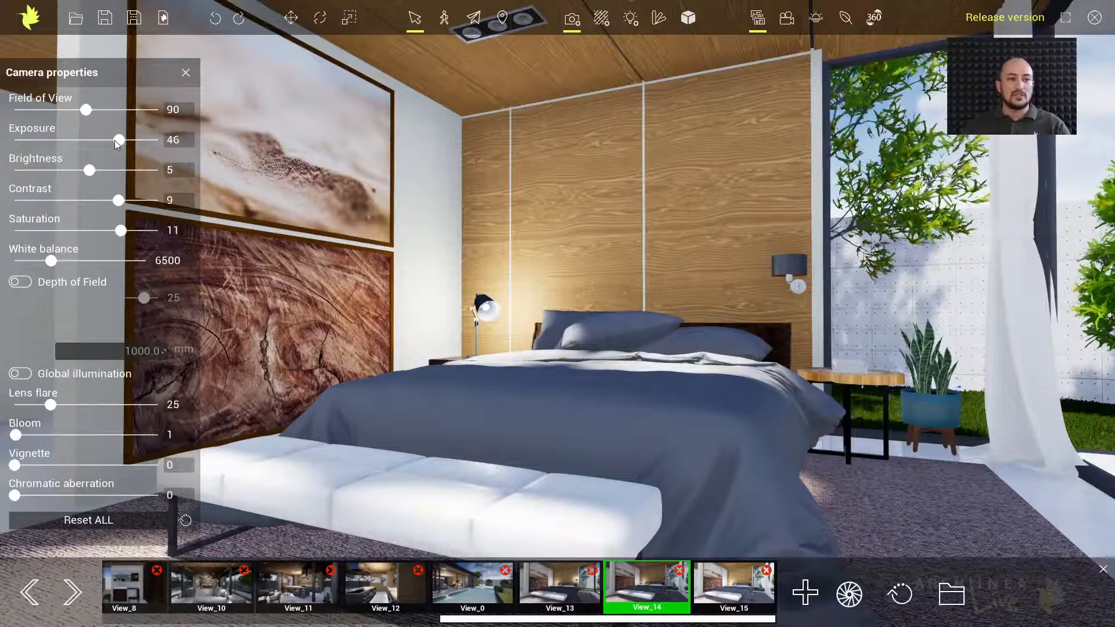
{"action": "left_click_drag", "start_coordinate": [114, 141], "coordinate": [103, 140]}
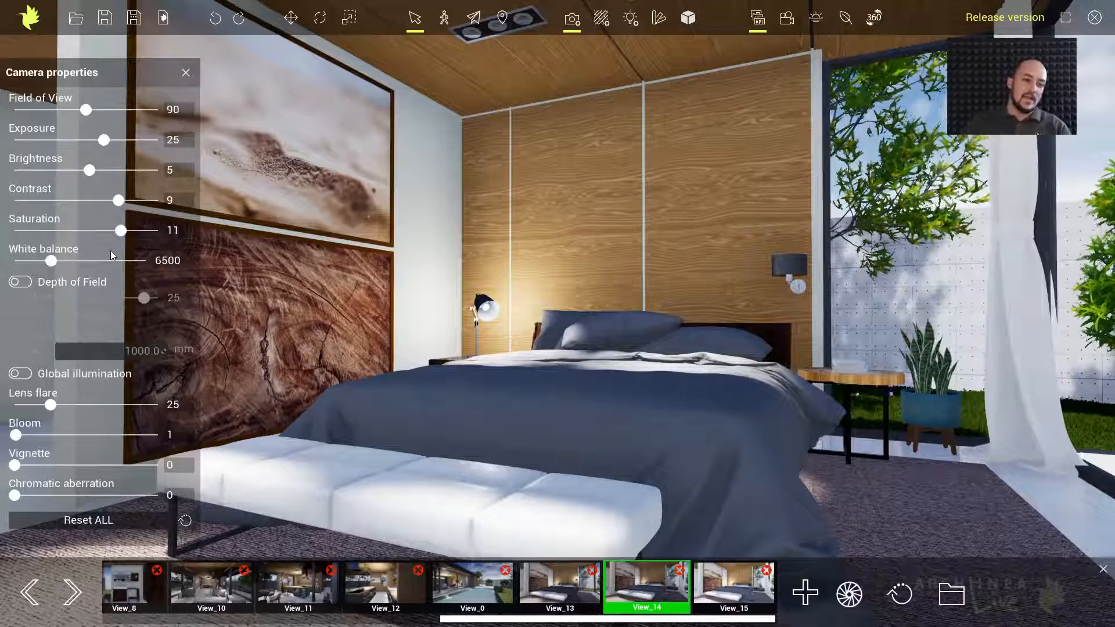
{"action": "mouse_move", "coordinate": [52, 261]}
{"action": "left_mouse_down"}
{"action": "mouse_move", "coordinate": [37, 262]}
{"action": "mouse_move", "coordinate": [72, 261]}
{"action": "left_mouse_up"}
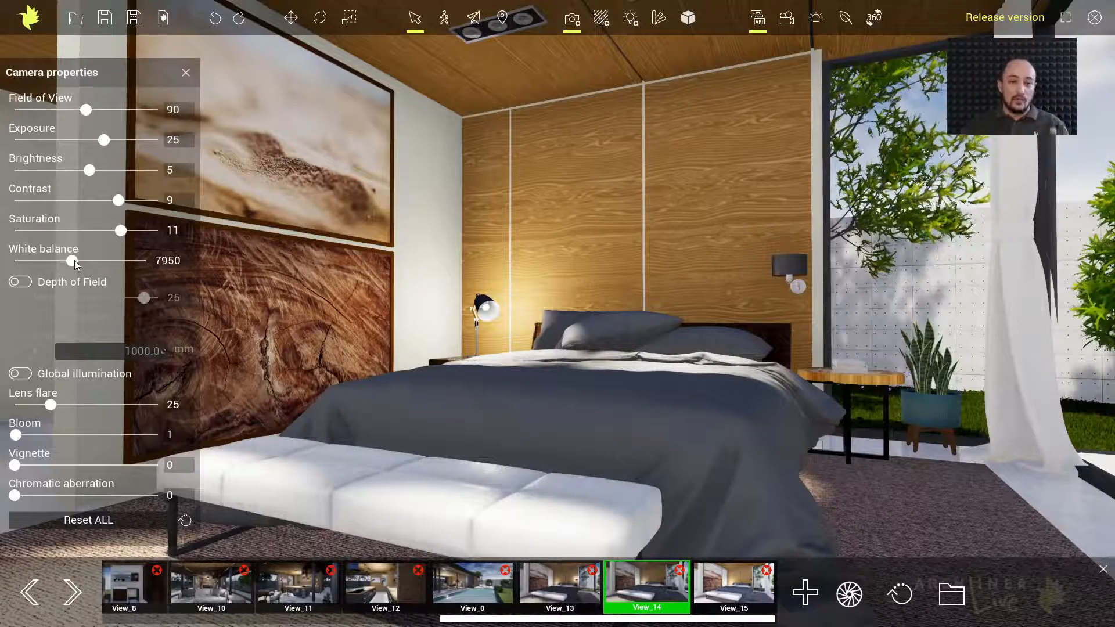
{"action": "left_click_drag", "start_coordinate": [74, 260], "coordinate": [41, 261]}
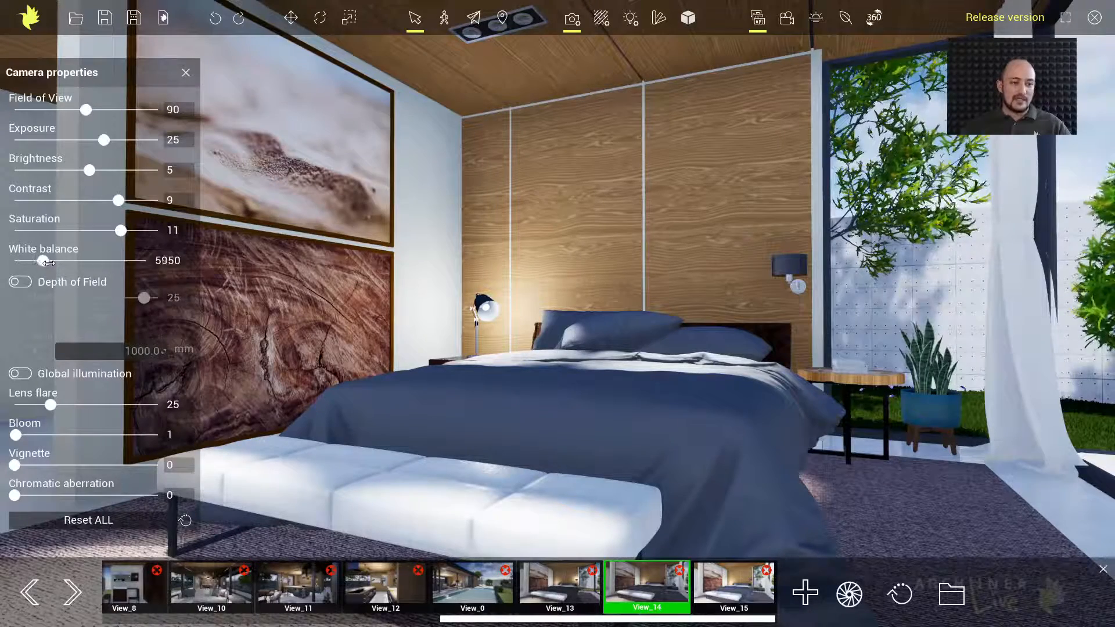
{"action": "left_click_drag", "start_coordinate": [43, 263], "coordinate": [58, 263]}
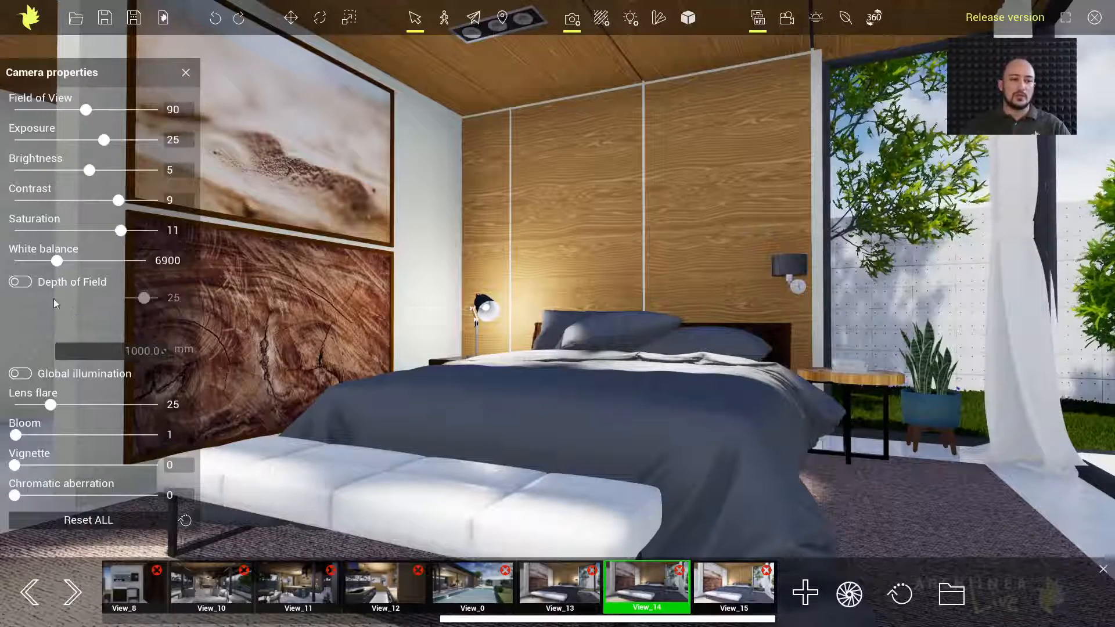
Step: Enable depth of field for View_14 and set the focal distance by picking the bedside lamp behind the bench
{"action": "left_click", "coordinate": [21, 282]}
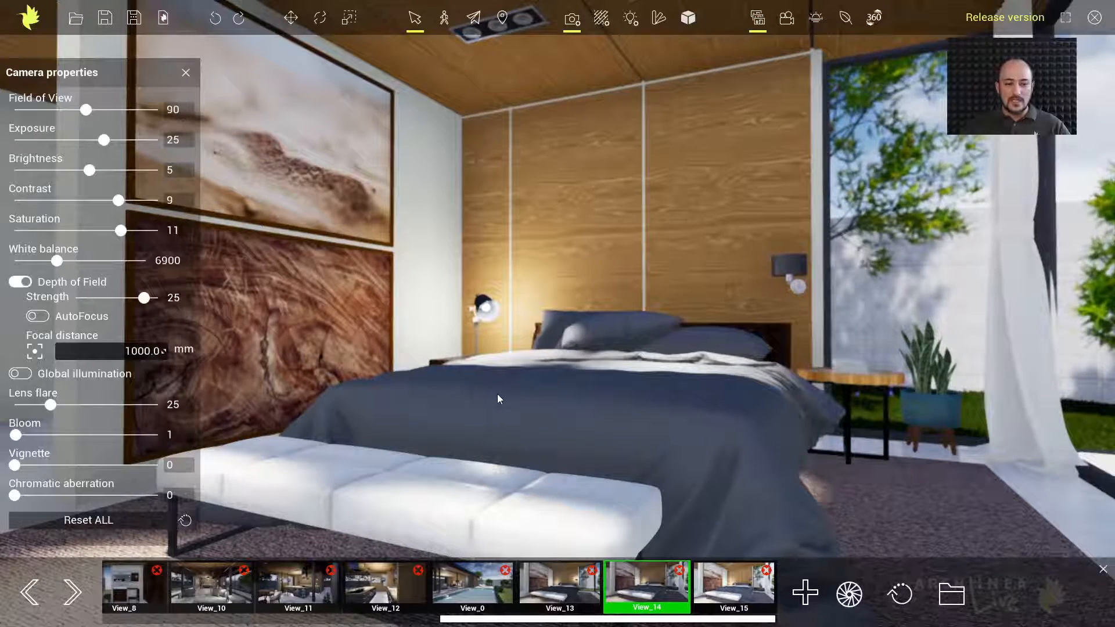
{"action": "middle_click_drag", "start_coordinate": [498, 391], "coordinate": [516, 358]}
{"action": "scroll", "coordinate": [505, 358], "scroll_direction": "up", "scroll_amount": 1}
{"action": "scroll", "coordinate": [497, 375], "scroll_direction": "up", "scroll_amount": 1}
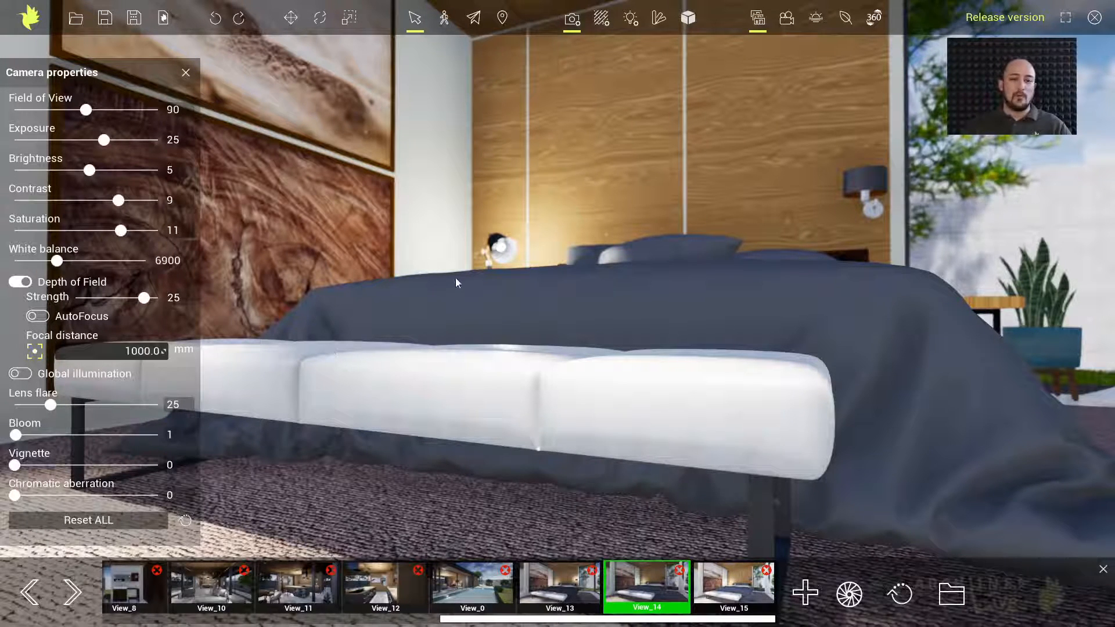
{"action": "left_click", "coordinate": [497, 243]}
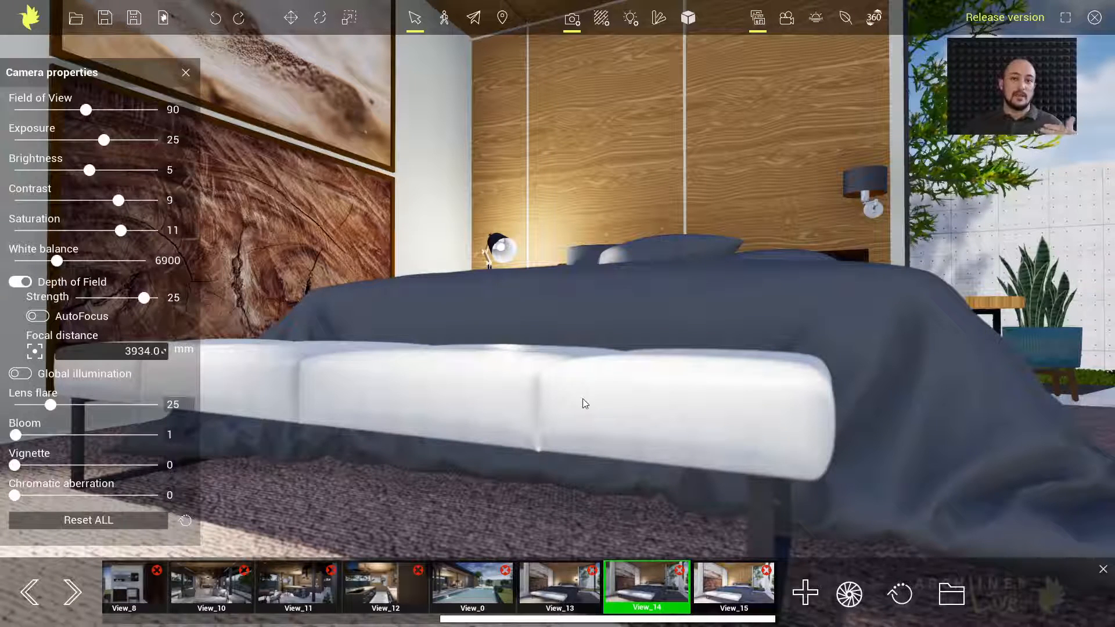
Step: Compare View_14 with depth of field off and on, and enable AutoFocus for its focal distance
{"action": "left_click", "coordinate": [25, 280]}
{"action": "left_click", "coordinate": [24, 279]}
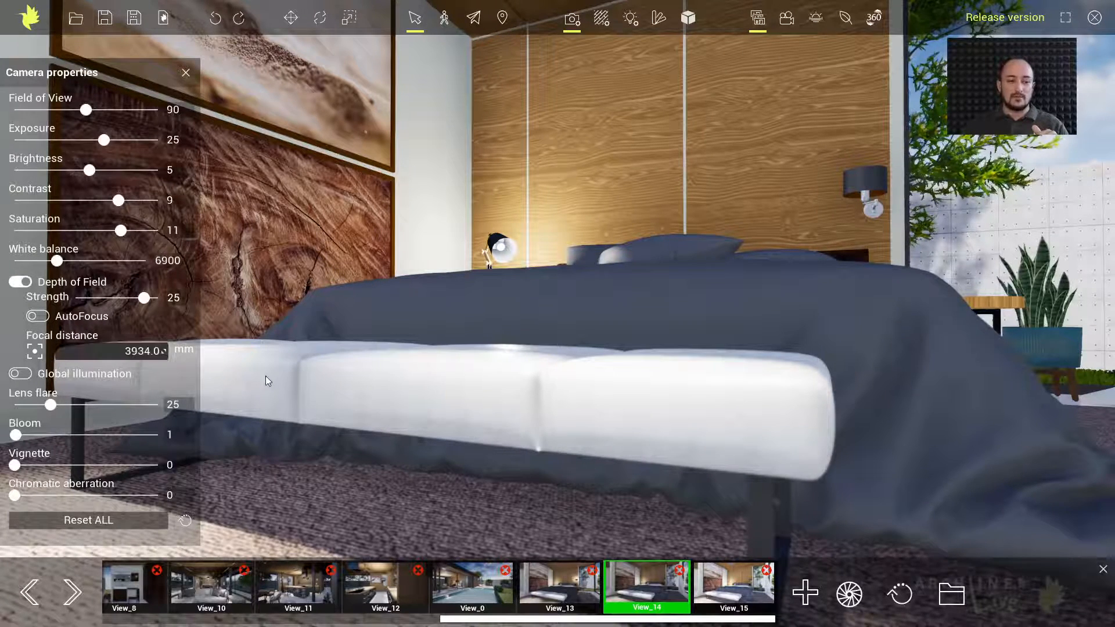
{"action": "left_click", "coordinate": [118, 351]}
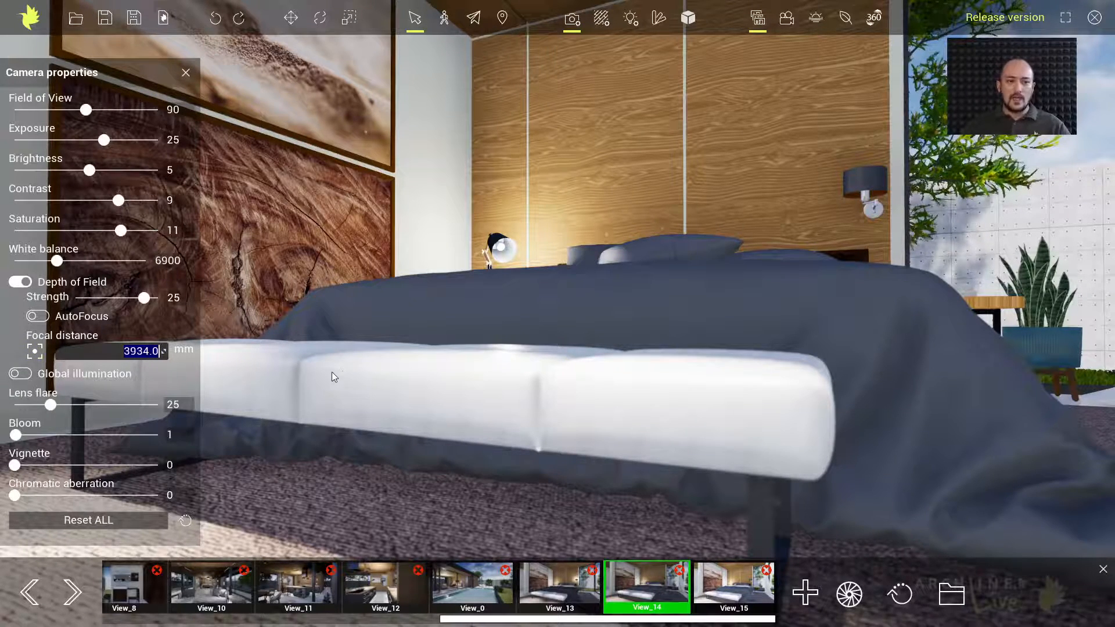
{"action": "left_click", "coordinate": [38, 316]}
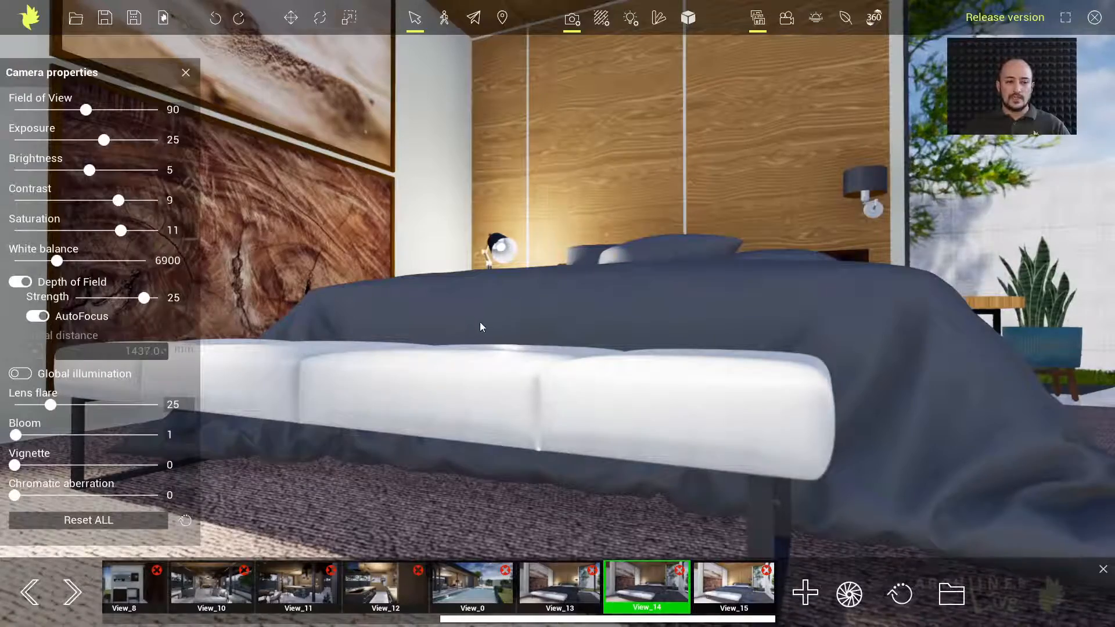
Step: Examine how AutoFocus shifts the focus between the bench, the bed and the background from different camera angles
{"action": "middle_click_drag", "start_coordinate": [481, 323], "coordinate": [507, 364]}
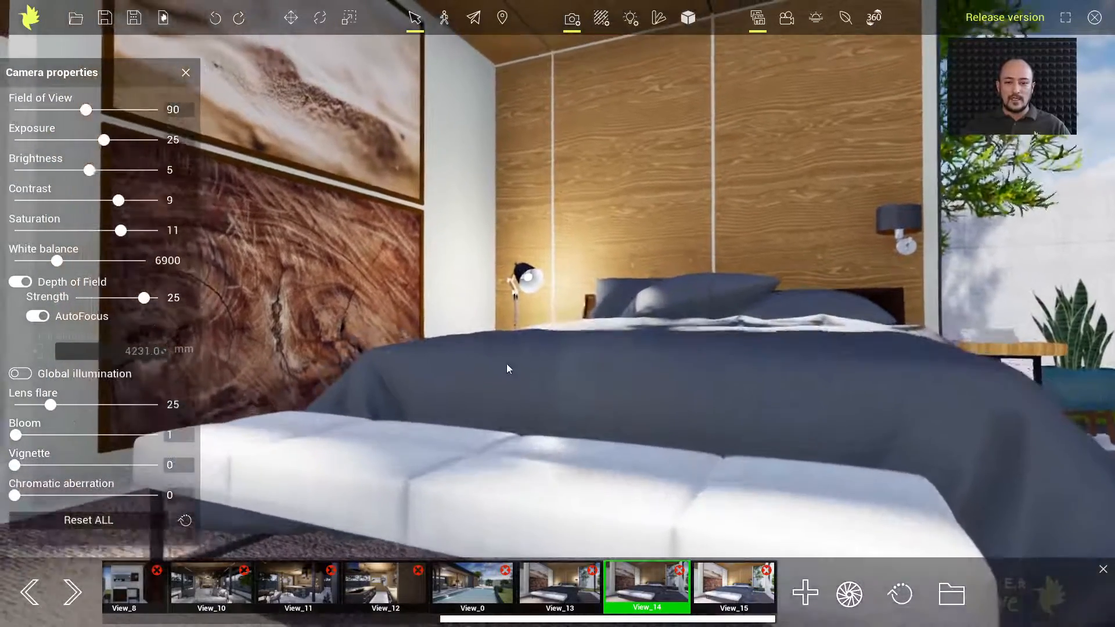
{"action": "right_click_drag", "start_coordinate": [507, 365], "coordinate": [529, 364]}
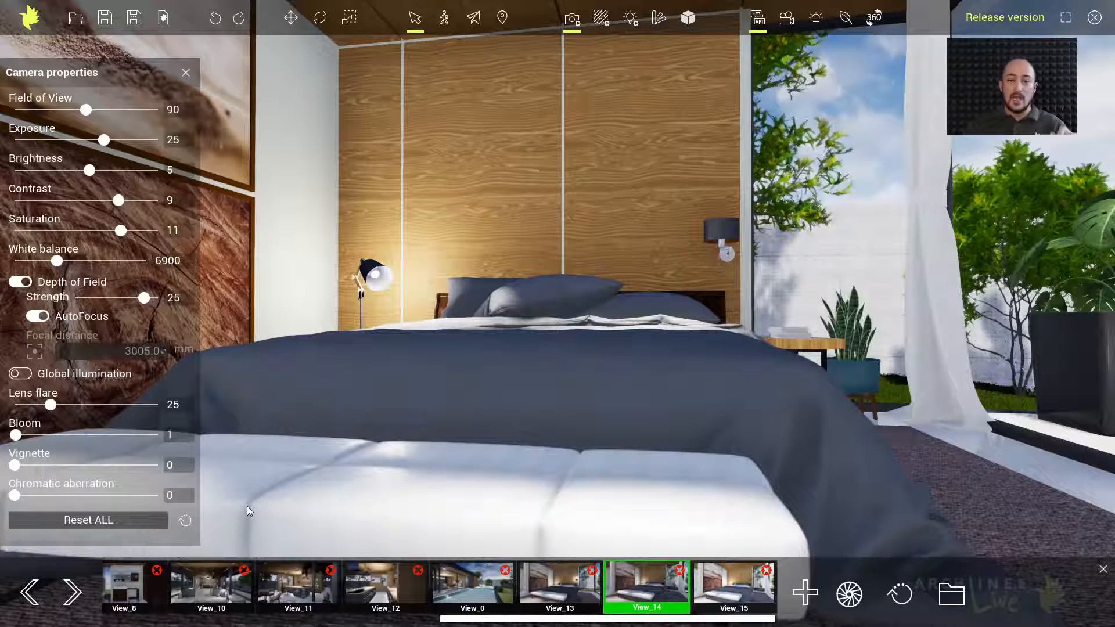
{"action": "left_click_drag", "start_coordinate": [378, 425], "coordinate": [446, 427]}
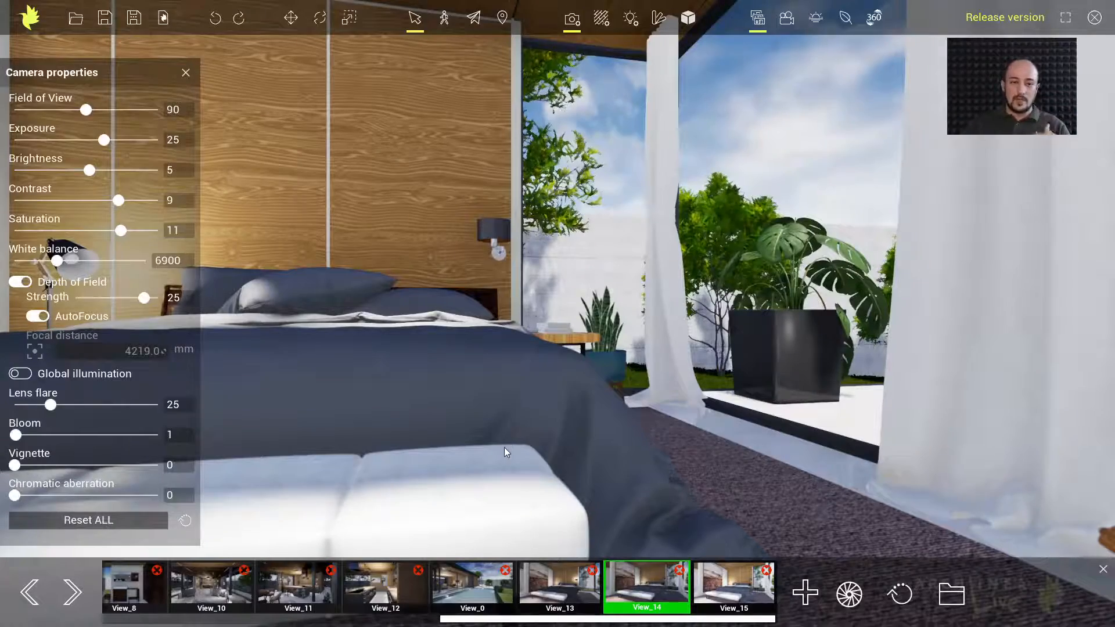
{"action": "left_click_drag", "start_coordinate": [639, 433], "coordinate": [536, 476]}
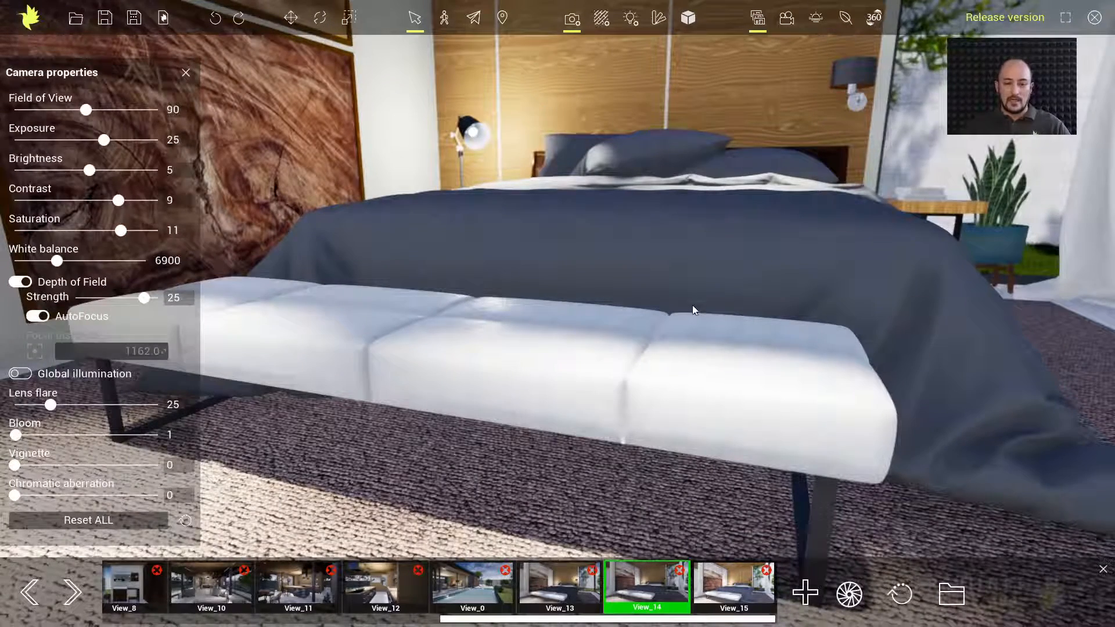
{"action": "right_click_drag", "start_coordinate": [678, 299], "coordinate": [699, 261]}
{"action": "middle_click_drag", "start_coordinate": [625, 354], "coordinate": [681, 344]}
{"action": "right_click_drag", "start_coordinate": [665, 350], "coordinate": [667, 353]}
{"action": "middle_click_drag", "start_coordinate": [667, 353], "coordinate": [698, 315]}
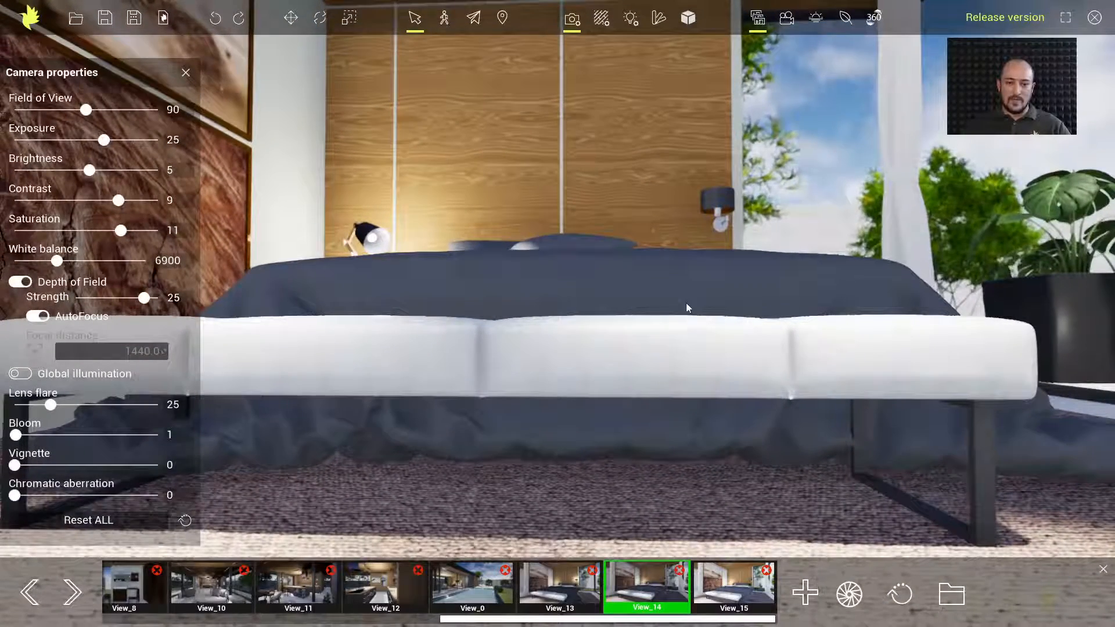
{"action": "middle_click_drag", "start_coordinate": [663, 287], "coordinate": [661, 361]}
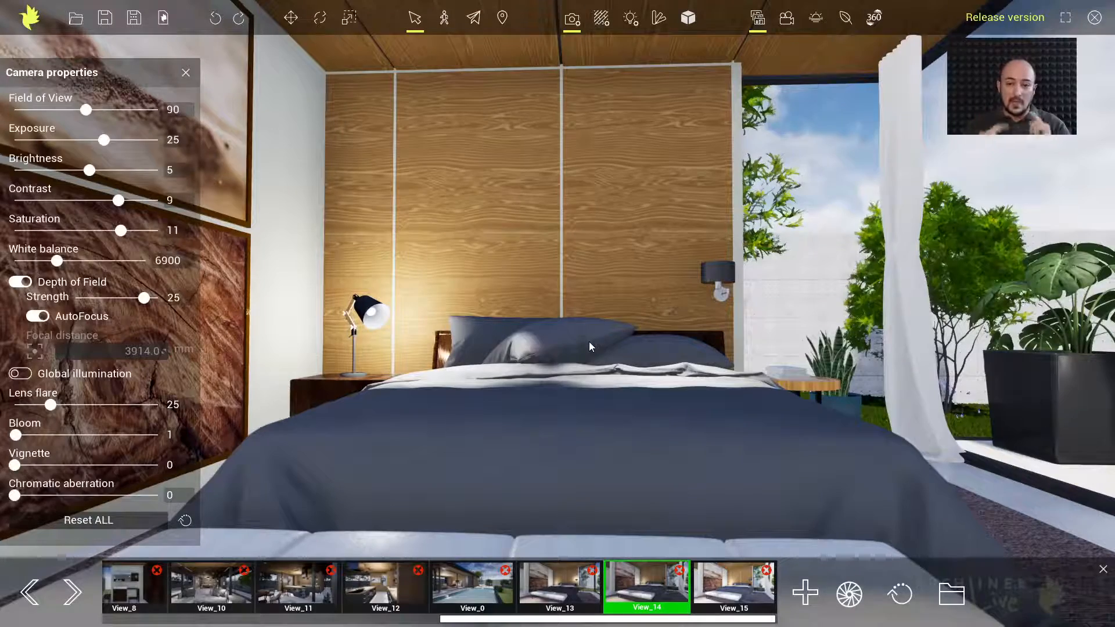
{"action": "middle_click_drag", "start_coordinate": [603, 407], "coordinate": [605, 365]}
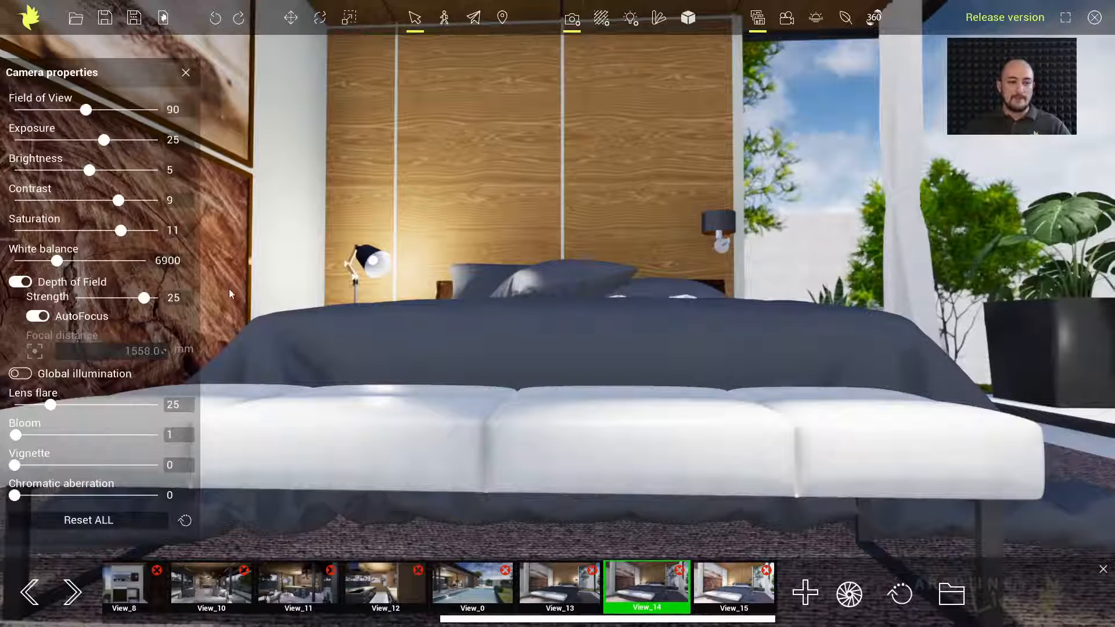
Step: Set the depth of field strength to 30 after trying 16, and check the blur around the bench
{"action": "left_click_drag", "start_coordinate": [149, 298], "coordinate": [115, 299]}
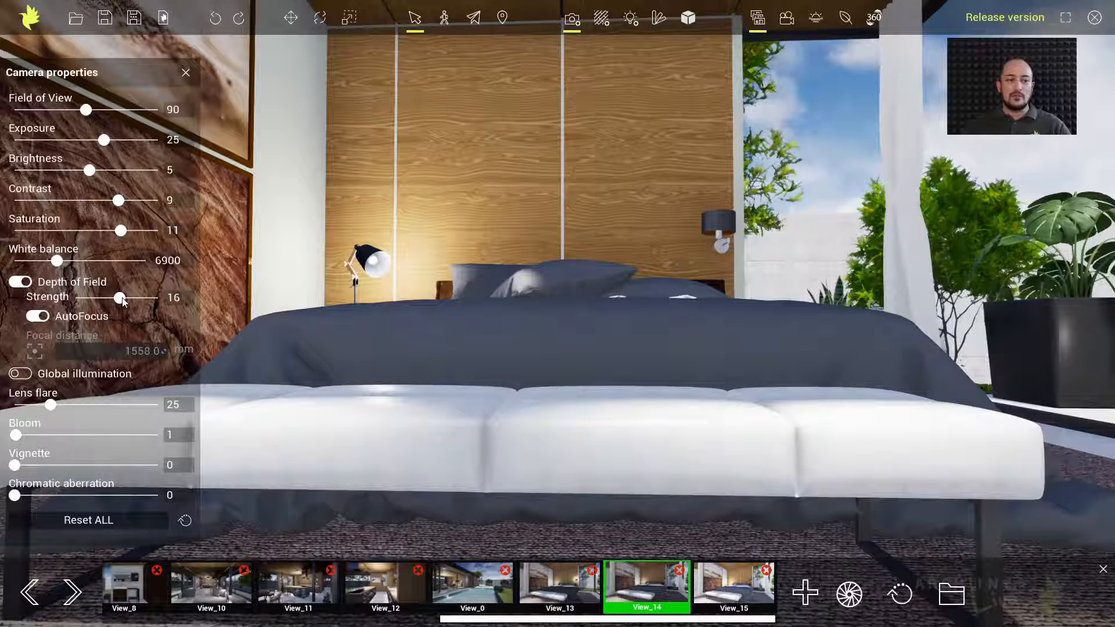
{"action": "left_click_drag", "start_coordinate": [122, 299], "coordinate": [196, 301]}
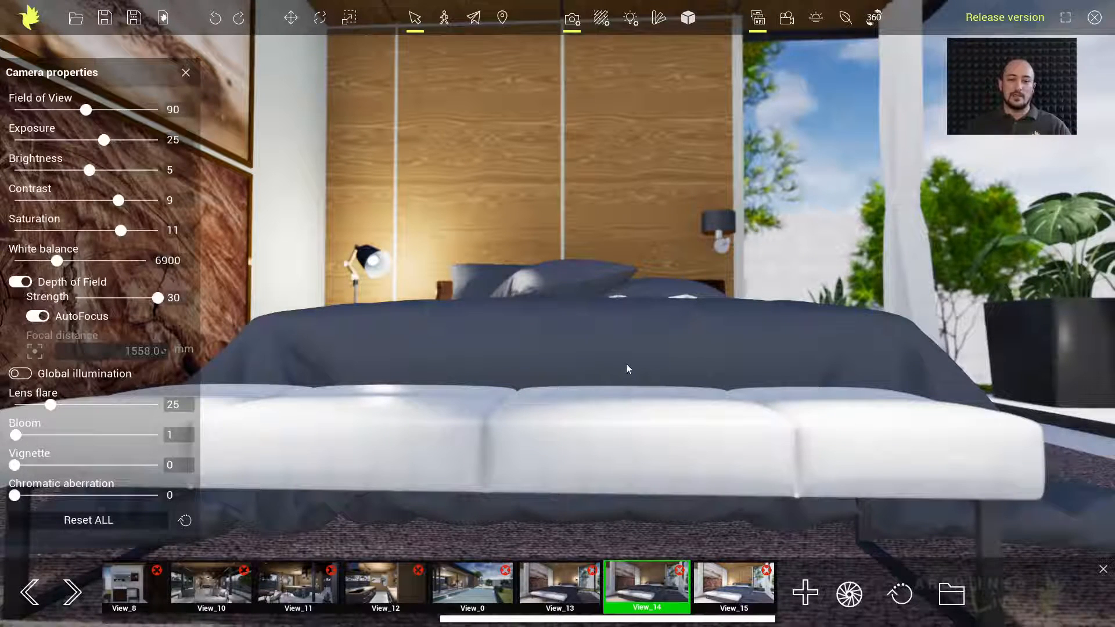
{"action": "middle_click_drag", "start_coordinate": [628, 382], "coordinate": [630, 398]}
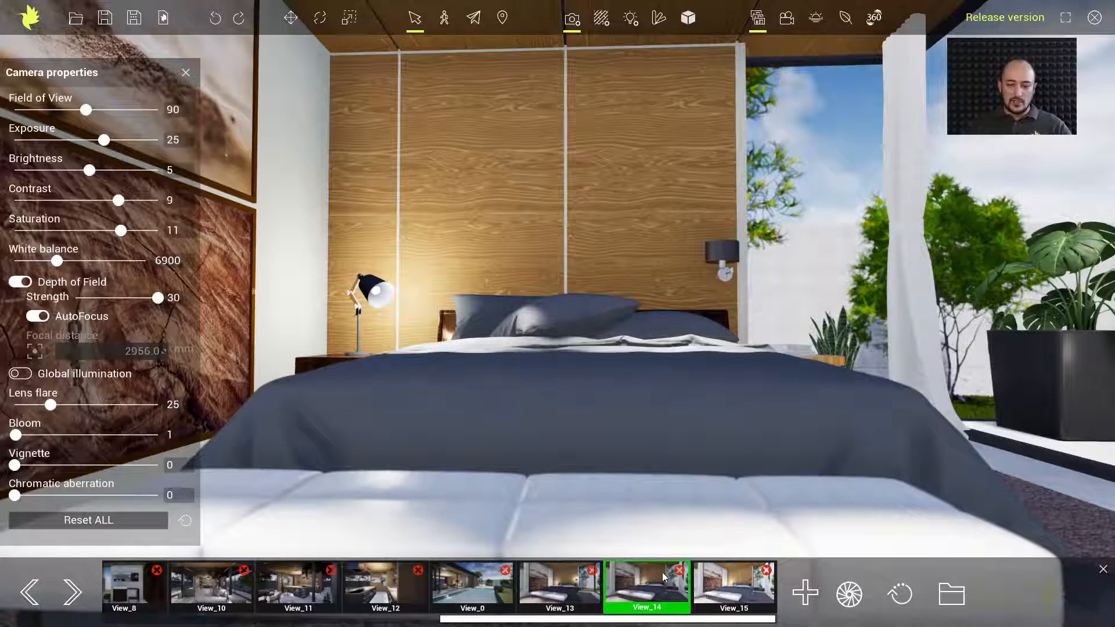
Step: Restore the saved View_14 camera position and enable global illumination after comparing it on and off
{"action": "left_click", "coordinate": [651, 585]}
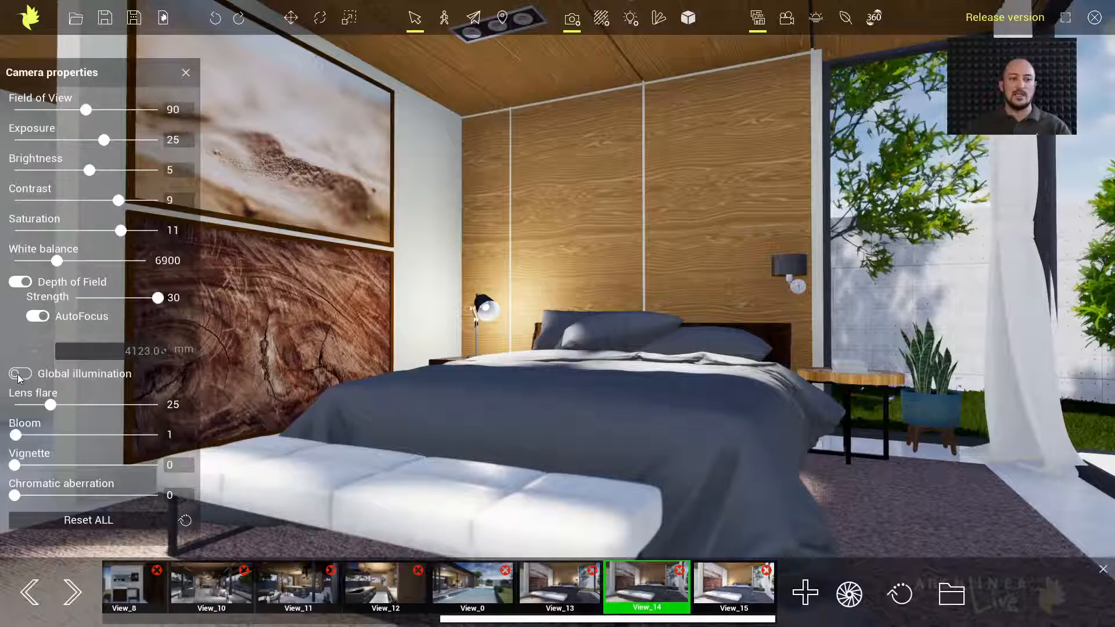
{"action": "left_click", "coordinate": [19, 375]}
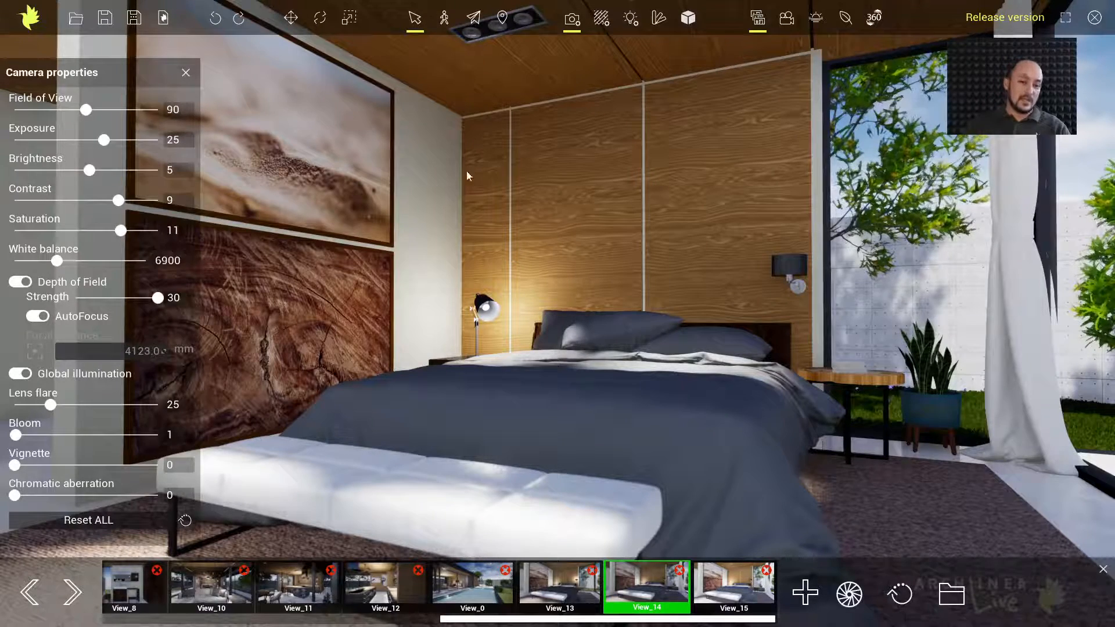
{"action": "left_click", "coordinate": [22, 375]}
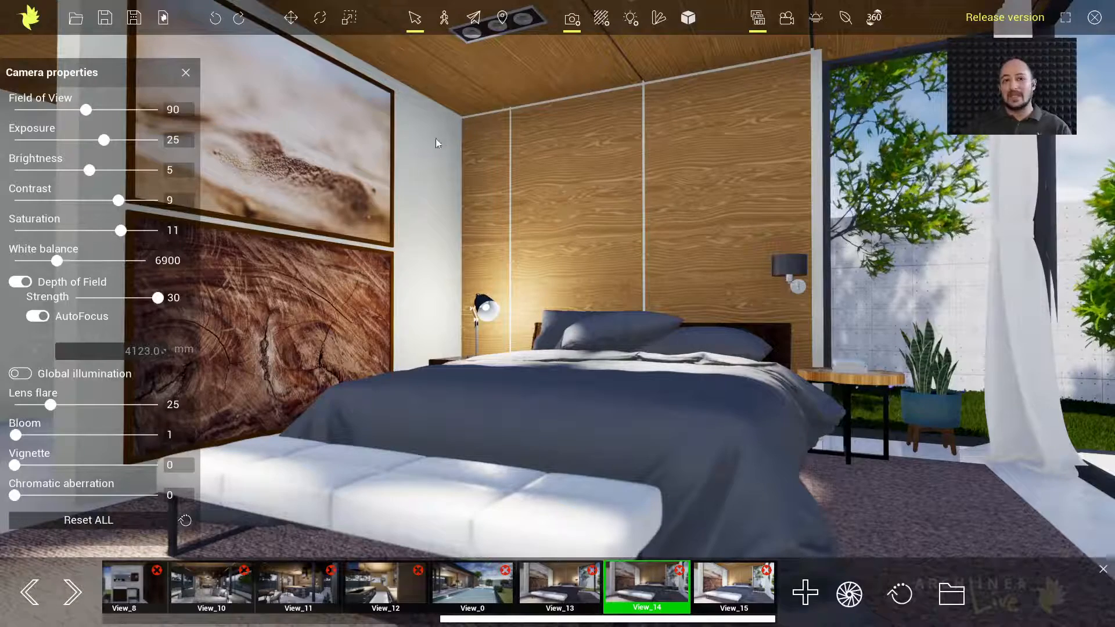
{"action": "left_click", "coordinate": [20, 374]}
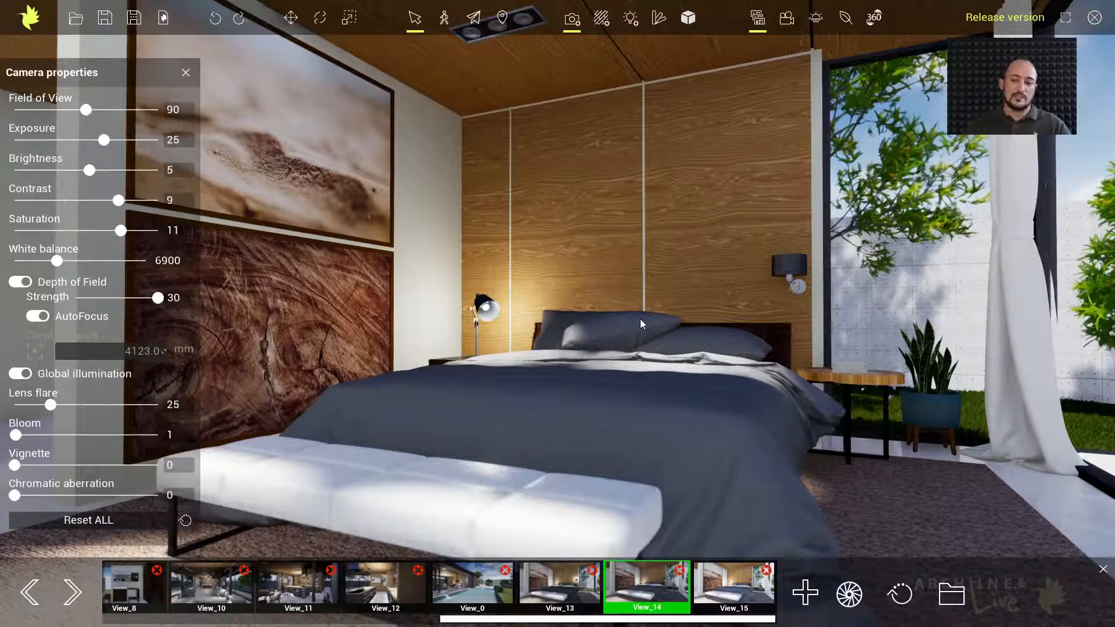
Step: Compare the room with global illumination on and off from a closer viewpoint facing the bed and terrace, leaving it enabled
{"action": "right_click_drag", "start_coordinate": [556, 315], "coordinate": [600, 317]}
{"action": "middle_click_drag", "start_coordinate": [595, 329], "coordinate": [691, 334]}
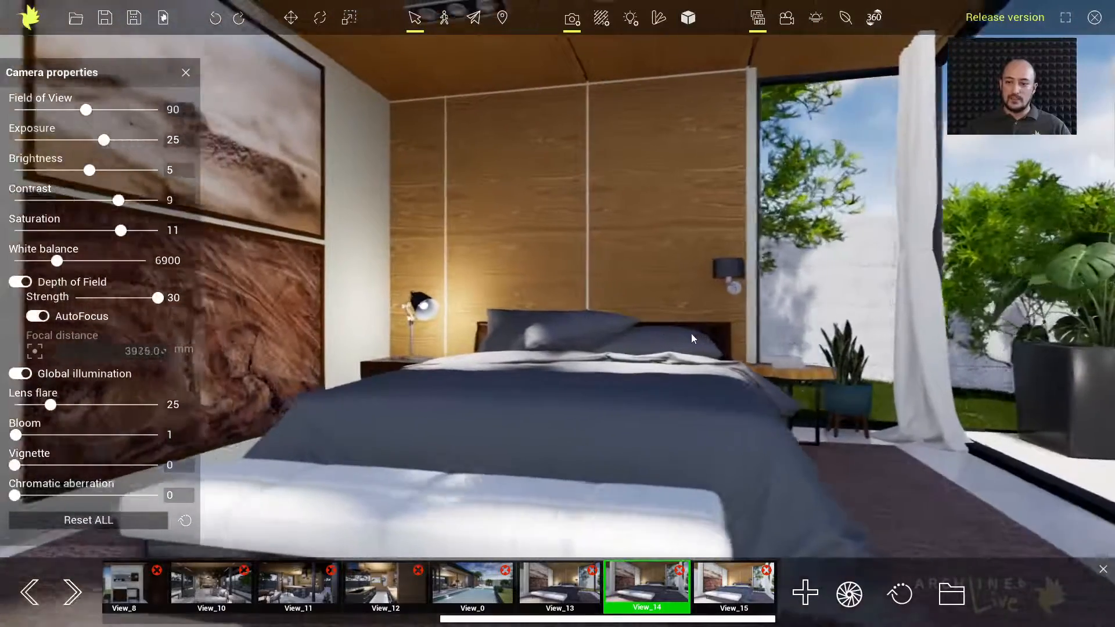
{"action": "scroll", "coordinate": [678, 342], "scroll_direction": "up", "scroll_amount": 1}
{"action": "right_click_drag", "start_coordinate": [677, 342], "coordinate": [758, 354]}
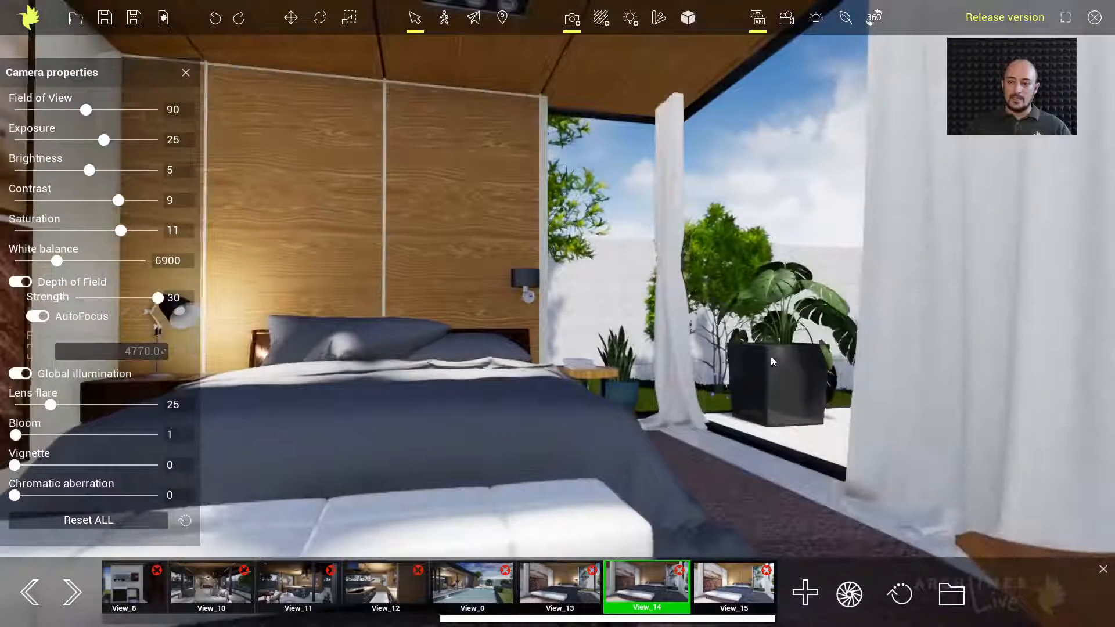
{"action": "middle_click_drag", "start_coordinate": [767, 354], "coordinate": [775, 356]}
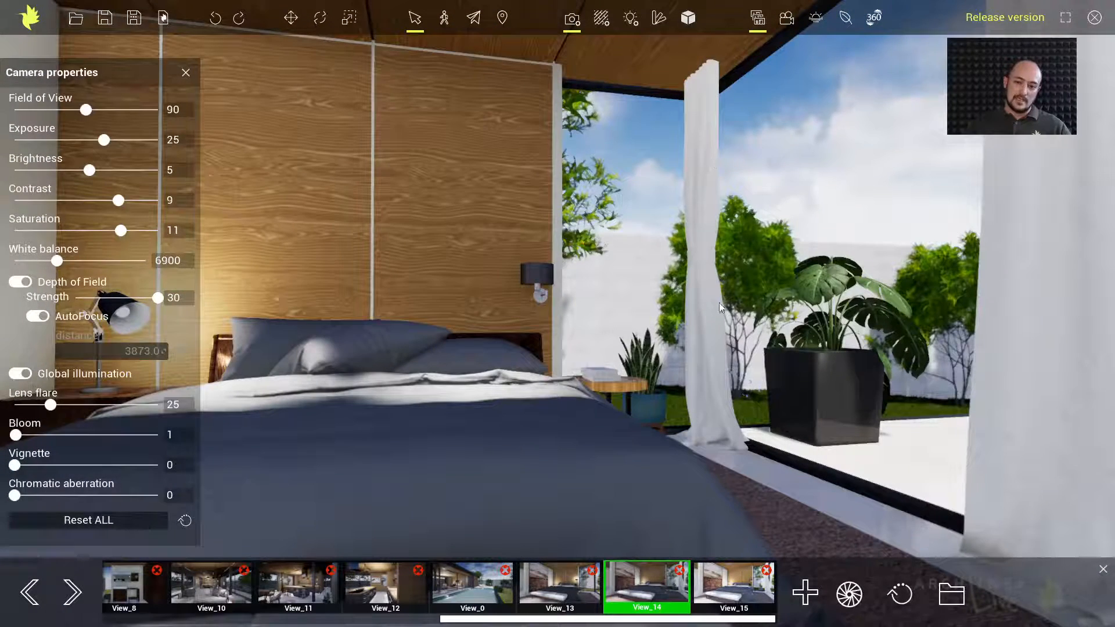
{"action": "left_click", "coordinate": [22, 377]}
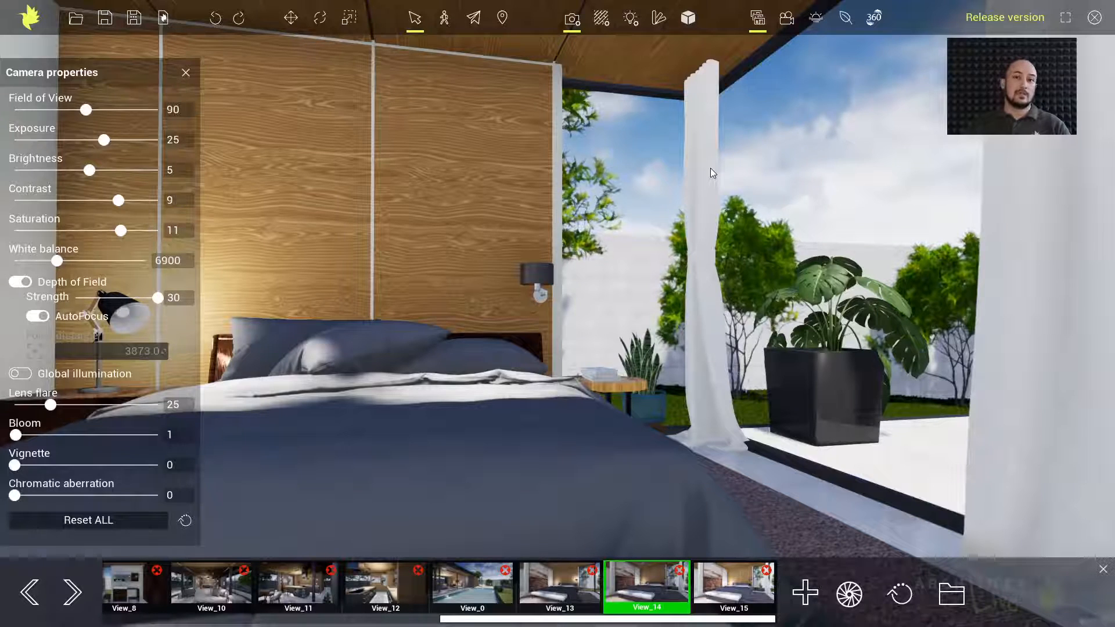
{"action": "left_click", "coordinate": [20, 374]}
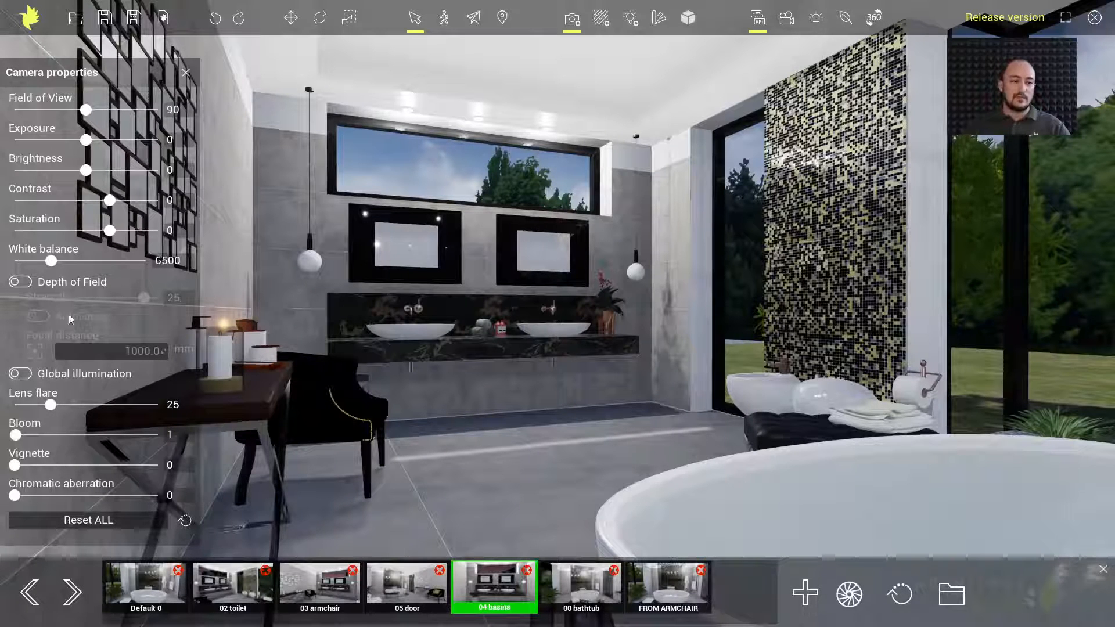
Step: Enable global illumination for the bathroom's 04 basins view after comparing it on and off
{"action": "left_click", "coordinate": [19, 374]}
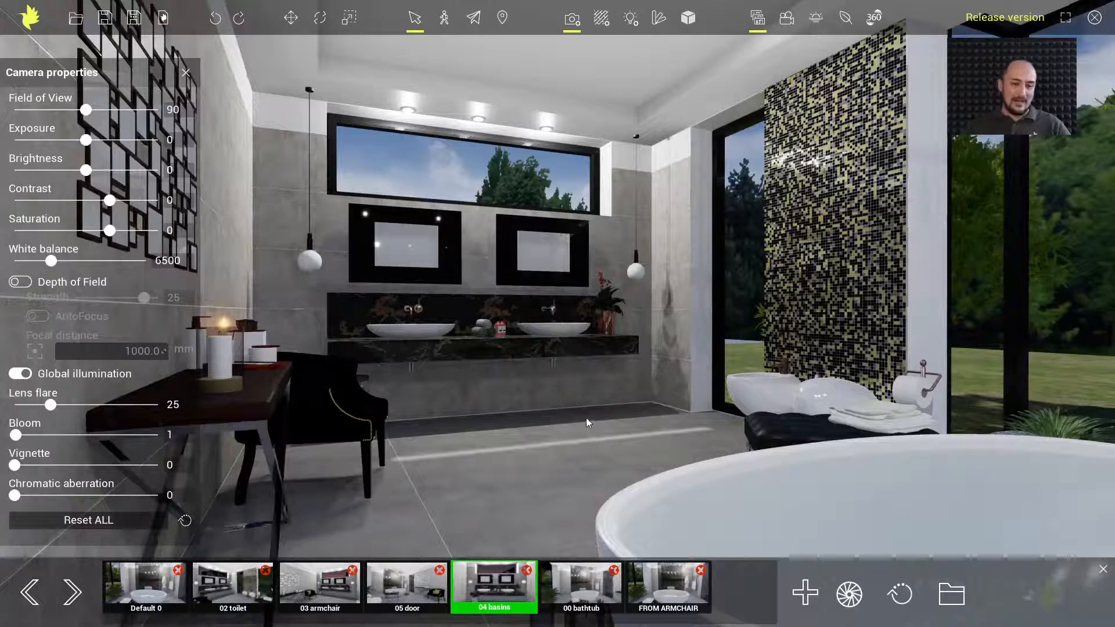
{"action": "left_click", "coordinate": [22, 374]}
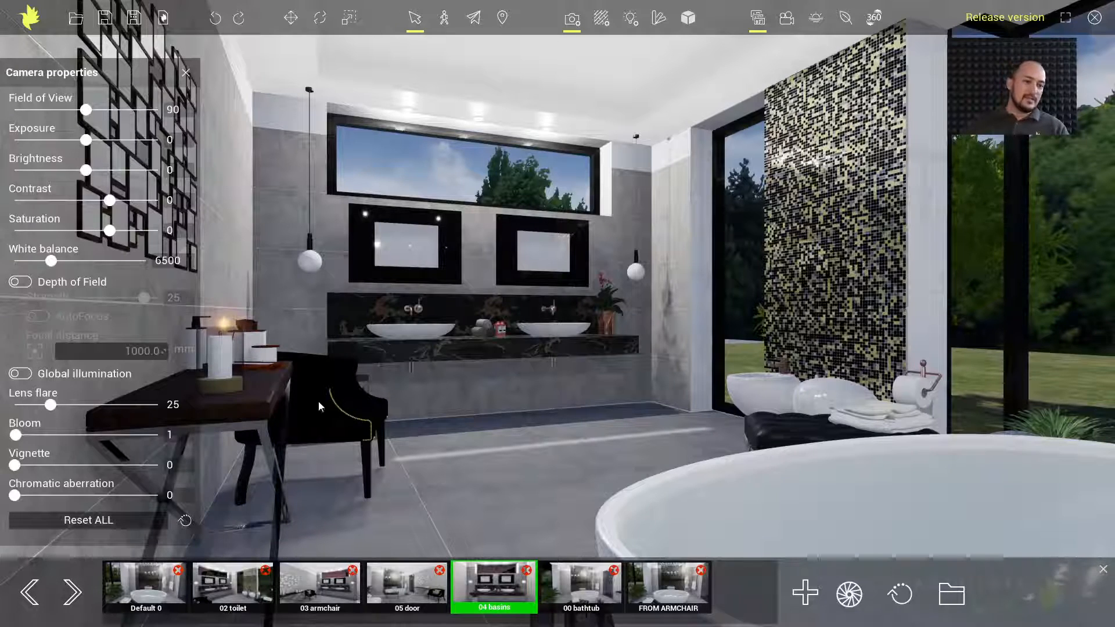
{"action": "left_click", "coordinate": [21, 374]}
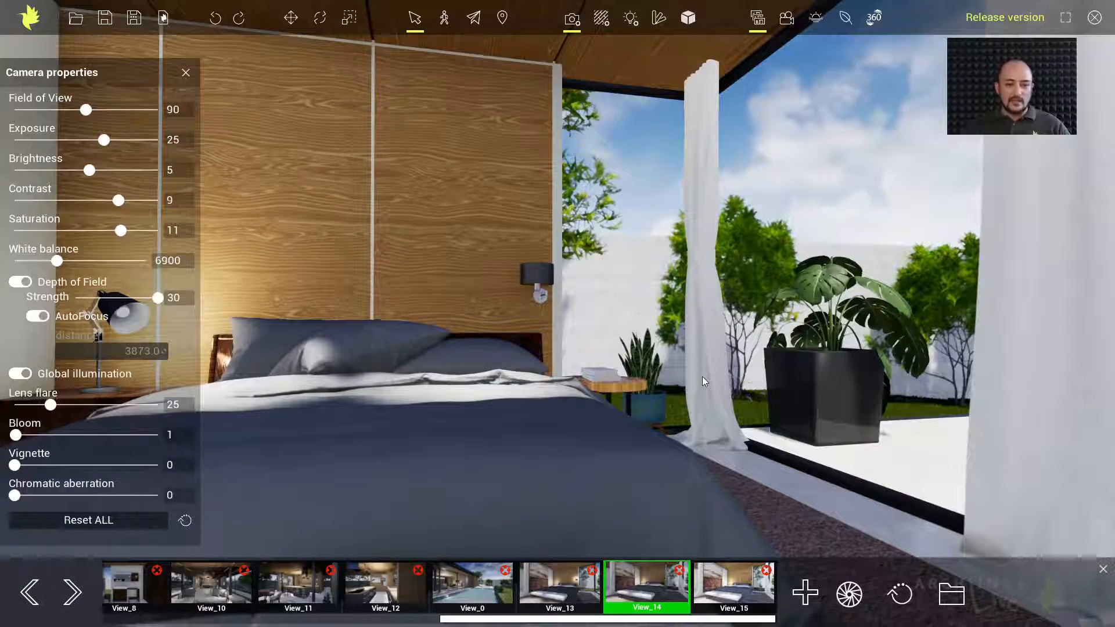
Step: Try bloom values of 25 and 47 on View_14 with the bed and bedside lamp in the frame
{"action": "right_click_drag", "start_coordinate": [700, 376], "coordinate": [676, 378]}
{"action": "right_click_drag", "start_coordinate": [565, 375], "coordinate": [565, 376]}
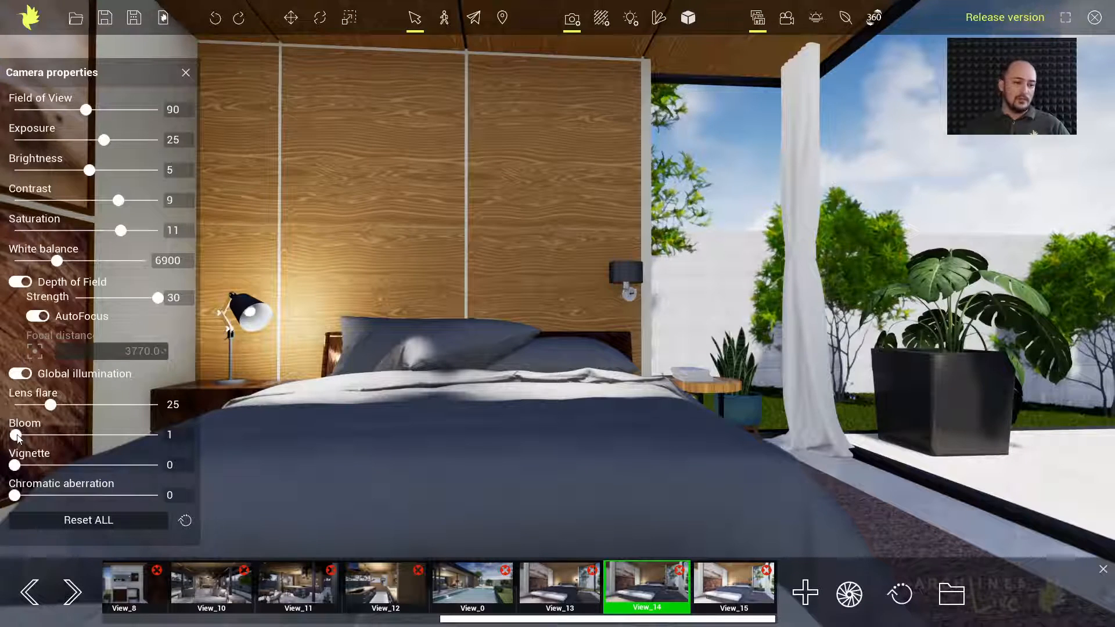
{"action": "left_click_drag", "start_coordinate": [18, 438], "coordinate": [50, 434]}
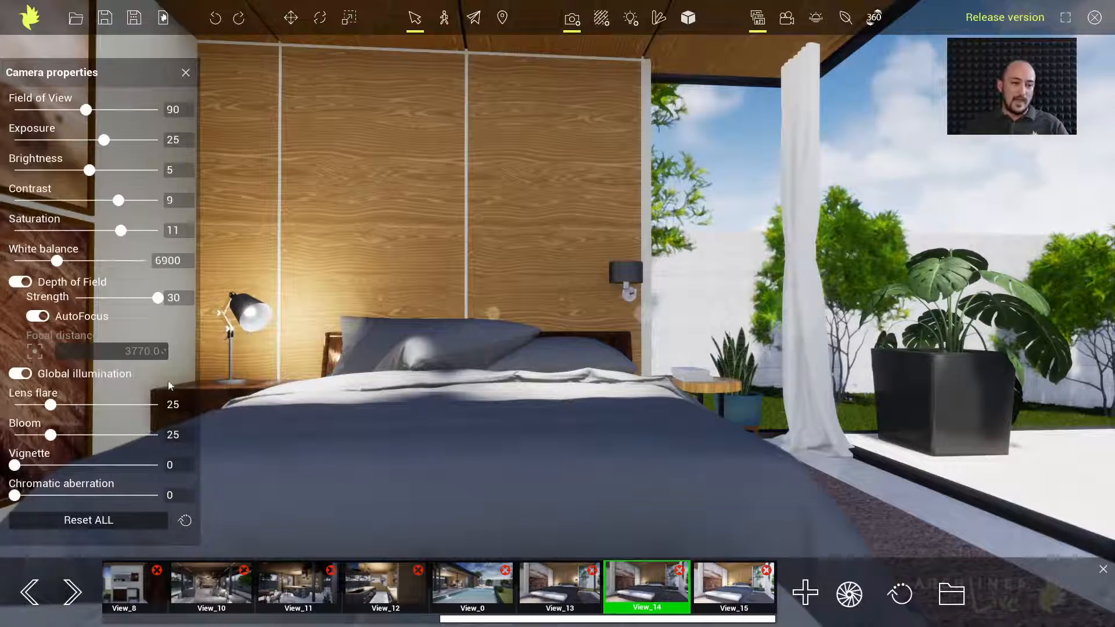
{"action": "left_click_drag", "start_coordinate": [53, 434], "coordinate": [82, 434]}
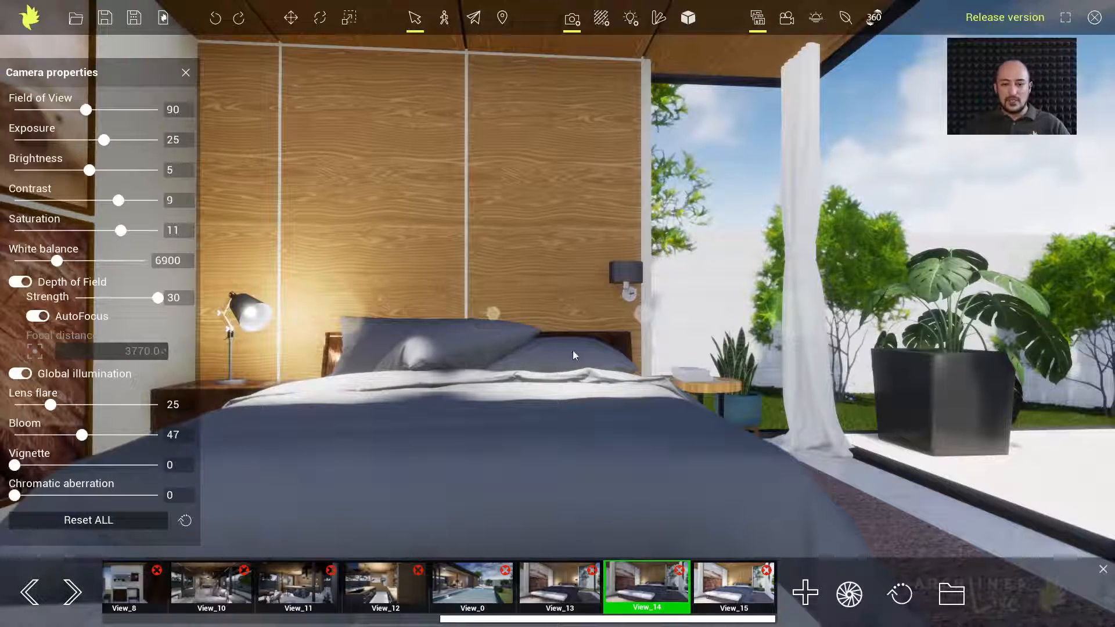
{"action": "mouse_move", "coordinate": [598, 357]}
{"action": "right_mouse_down"}
{"action": "mouse_move", "coordinate": [612, 343]}
{"action": "mouse_move", "coordinate": [590, 351]}
{"action": "right_mouse_up"}
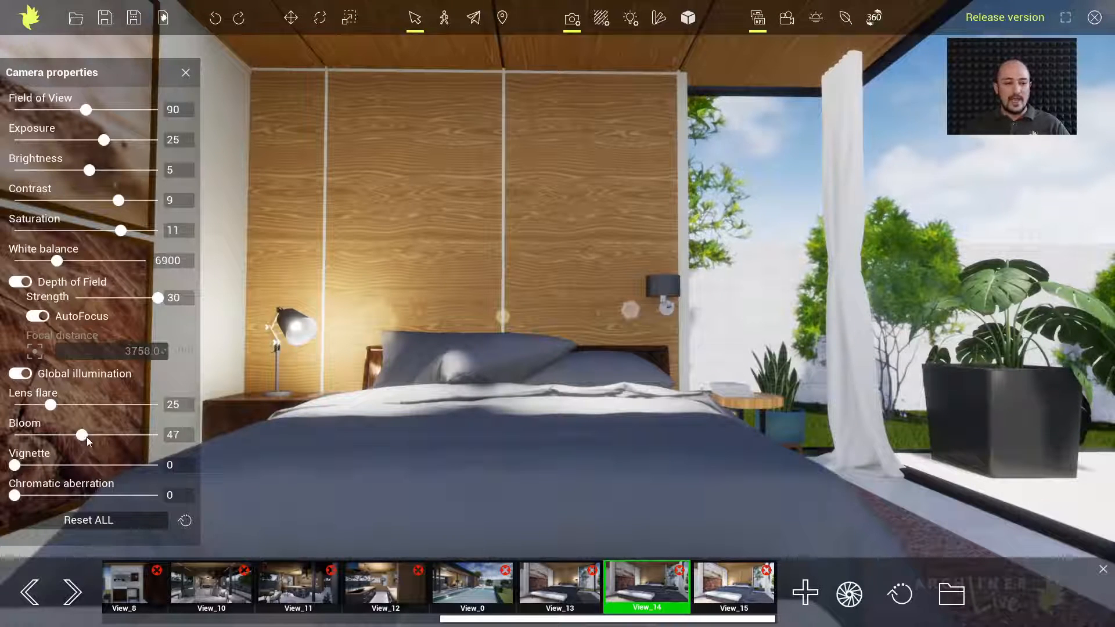
Step: Try a bloom of 10 with a lens flare of 40, and a bloom of 39 with a lens flare of 7
{"action": "left_click_drag", "start_coordinate": [92, 436], "coordinate": [72, 411]}
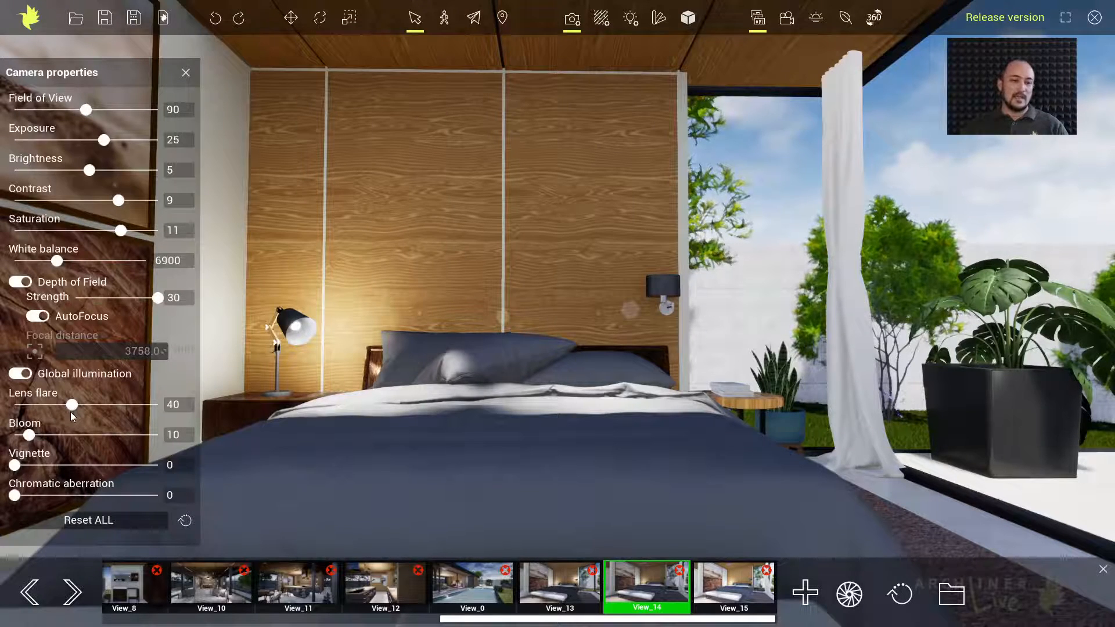
{"action": "left_click_drag", "start_coordinate": [30, 436], "coordinate": [70, 436]}
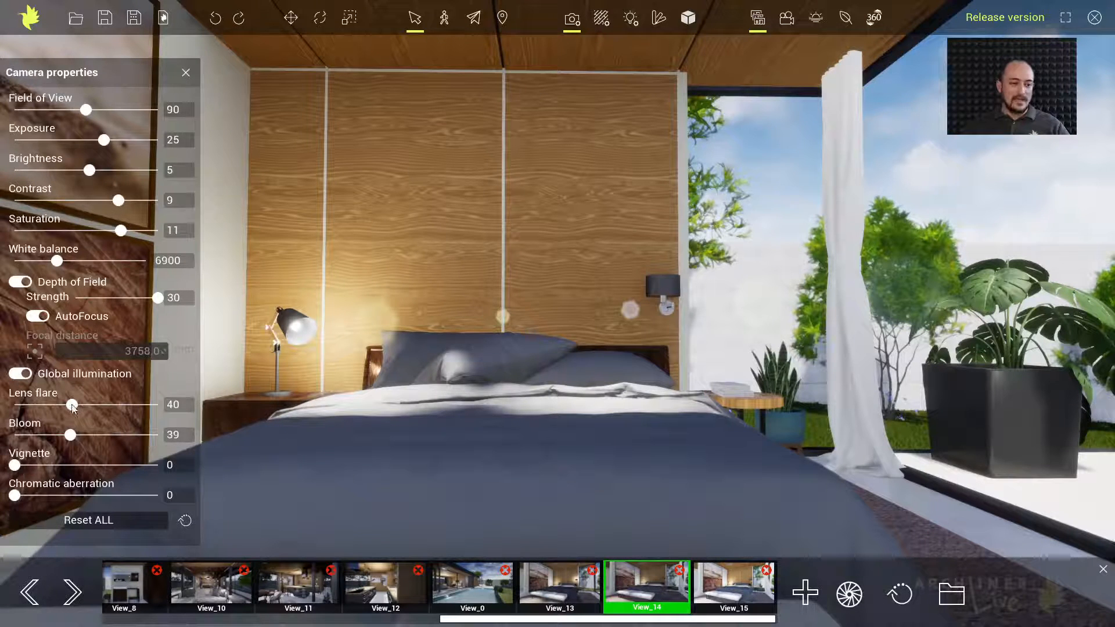
{"action": "left_click_drag", "start_coordinate": [72, 407], "coordinate": [22, 408]}
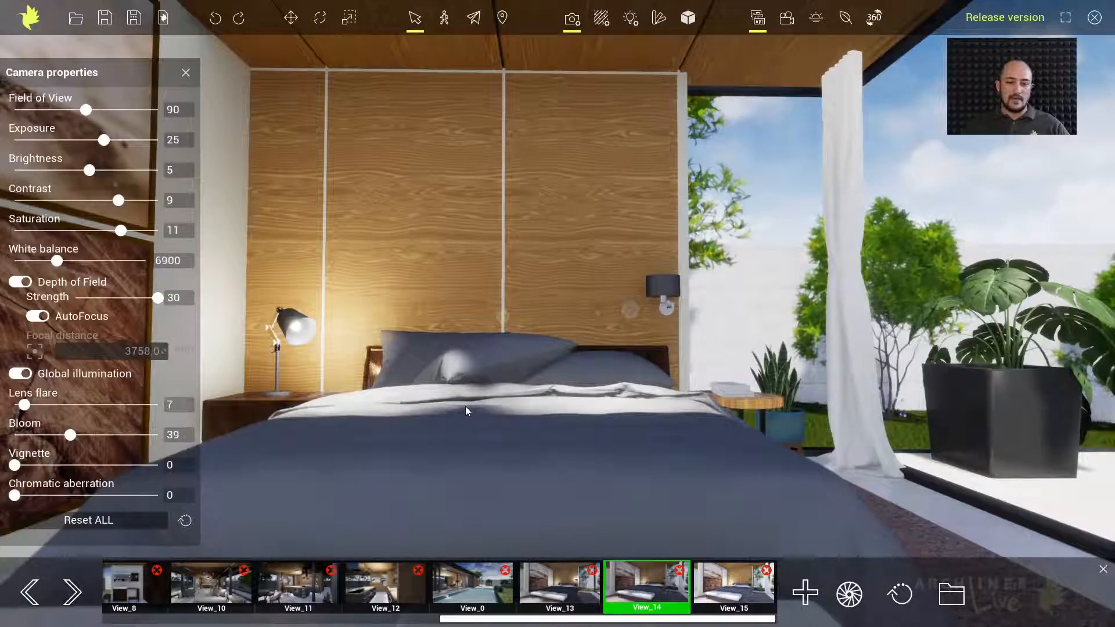
{"action": "mouse_move", "coordinate": [465, 406]}
{"action": "left_mouse_down"}
{"action": "mouse_move", "coordinate": [485, 398]}
{"action": "mouse_move", "coordinate": [462, 403]}
{"action": "left_mouse_up"}
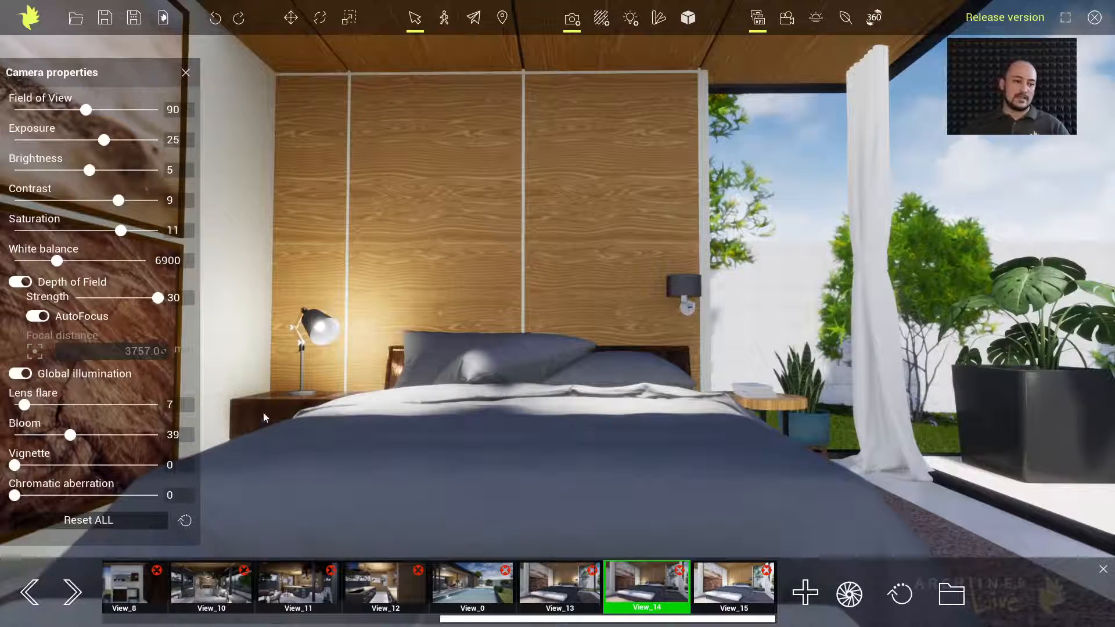
Step: Set View_14's lens flare to 42, its bloom to 6 and its vignette to 51
{"action": "left_click_drag", "start_coordinate": [26, 404], "coordinate": [23, 434]}
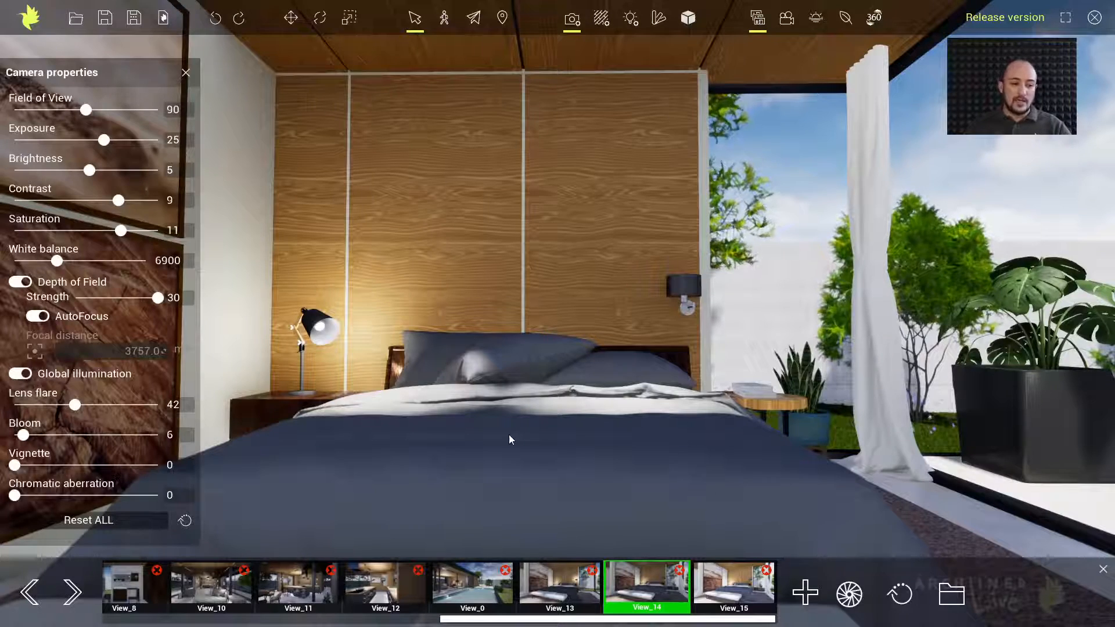
{"action": "left_click_drag", "start_coordinate": [15, 465], "coordinate": [88, 465]}
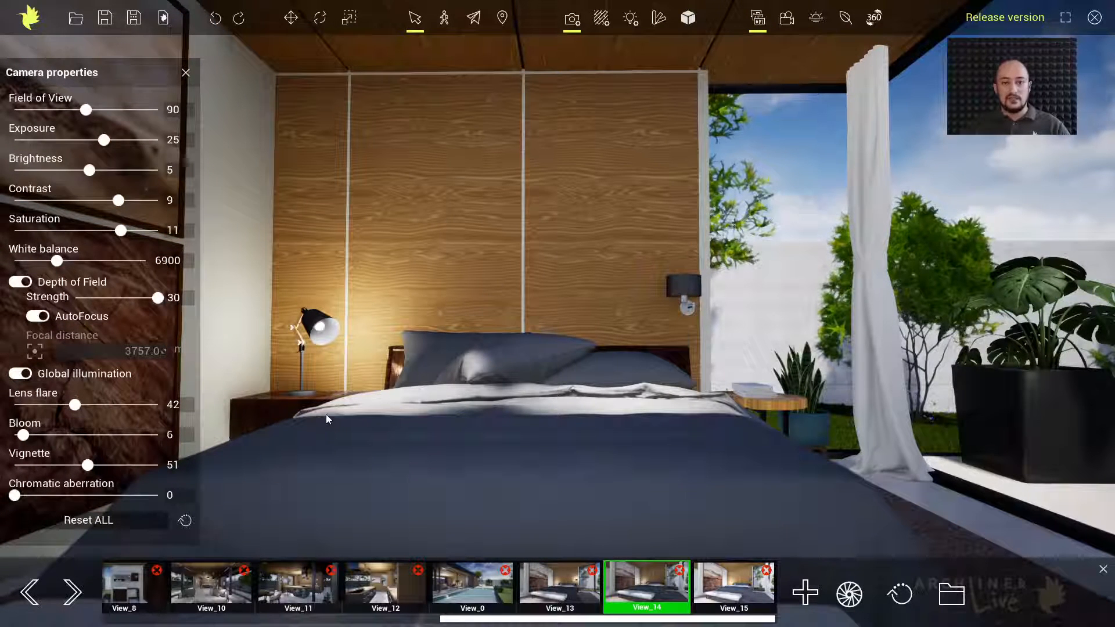
Step: Set View_14's vignette to 14 and try chromatic aberration values of 96 and 18
{"action": "left_click_drag", "start_coordinate": [89, 465], "coordinate": [35, 465]}
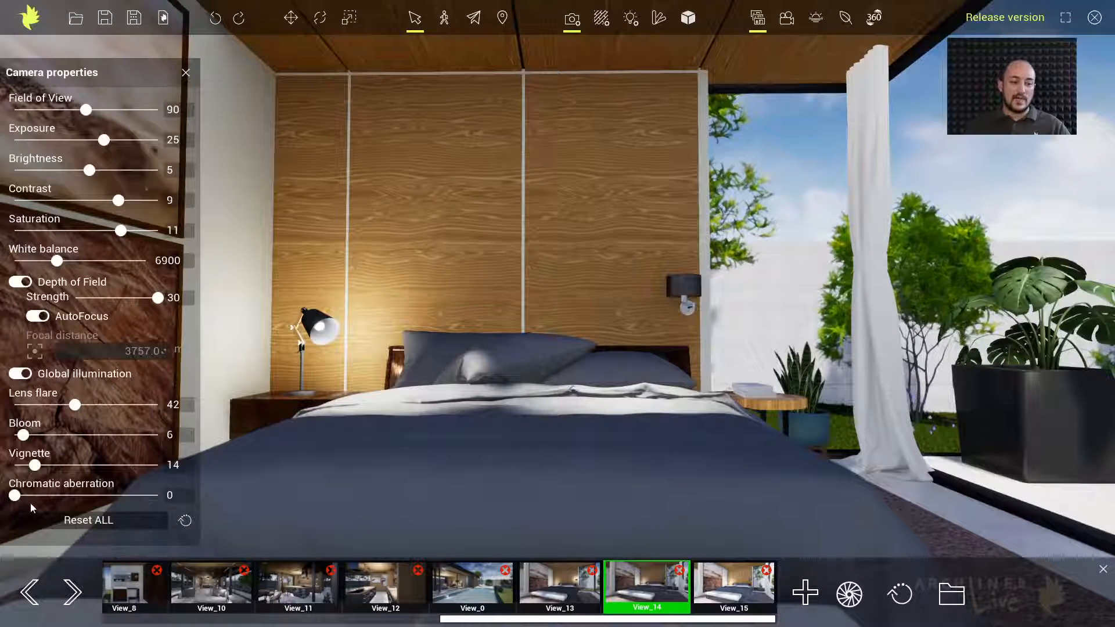
{"action": "left_click_drag", "start_coordinate": [14, 494], "coordinate": [153, 496]}
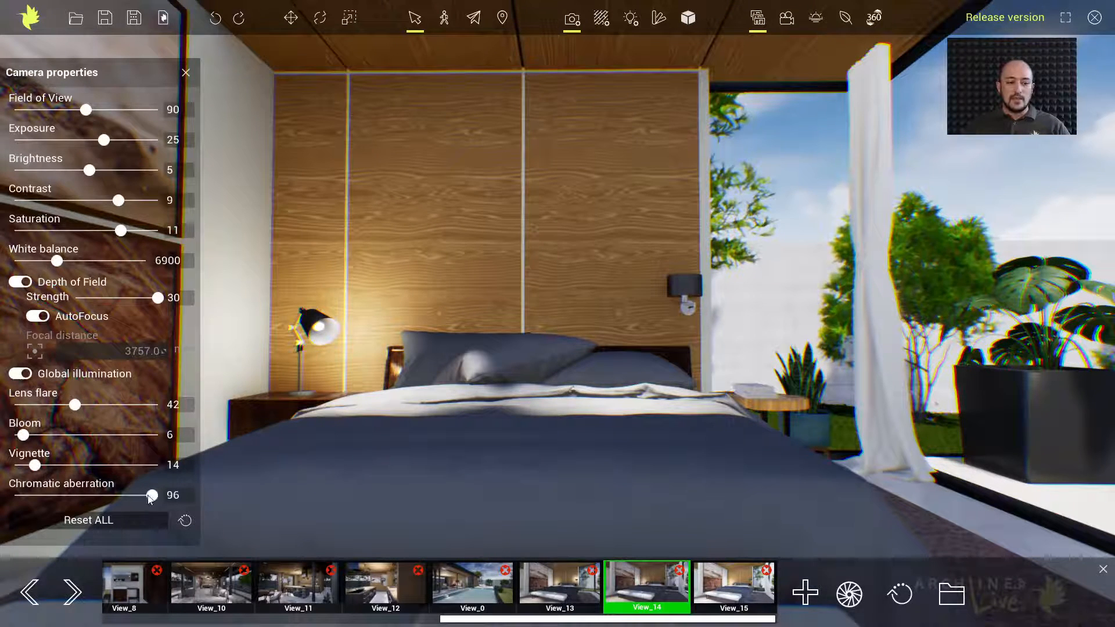
{"action": "left_click_drag", "start_coordinate": [150, 495], "coordinate": [39, 497]}
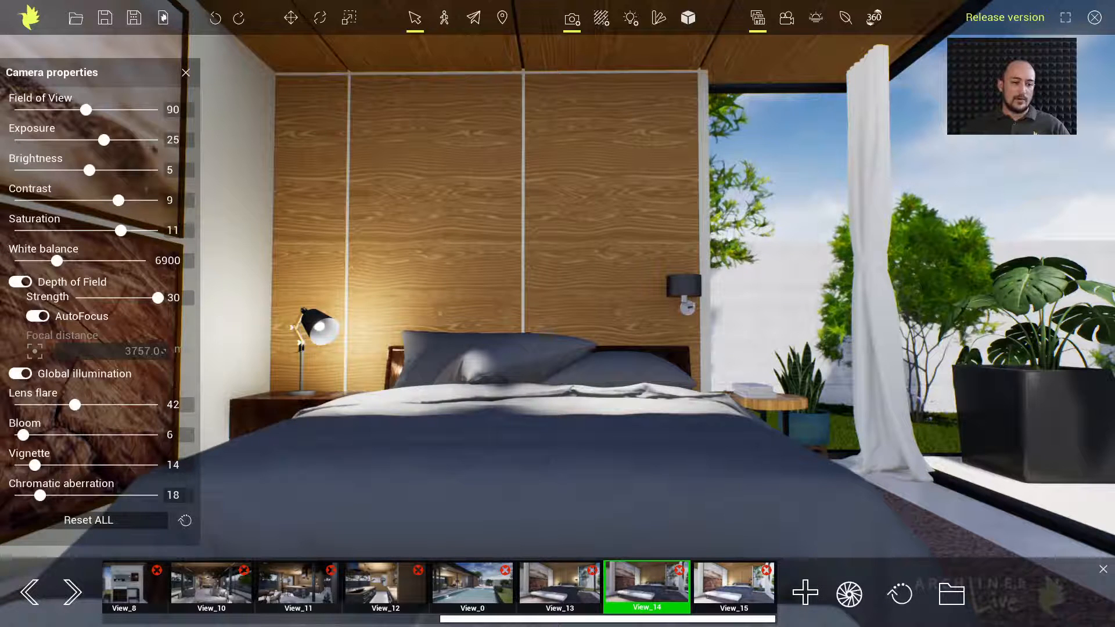
Step: Compare View_14 with a chromatic aberration of 0, and set the value to 20
{"action": "left_click_drag", "start_coordinate": [187, 496], "coordinate": [142, 494]}
{"action": "type", "text": "0"}
{"action": "key", "text": "Return"}
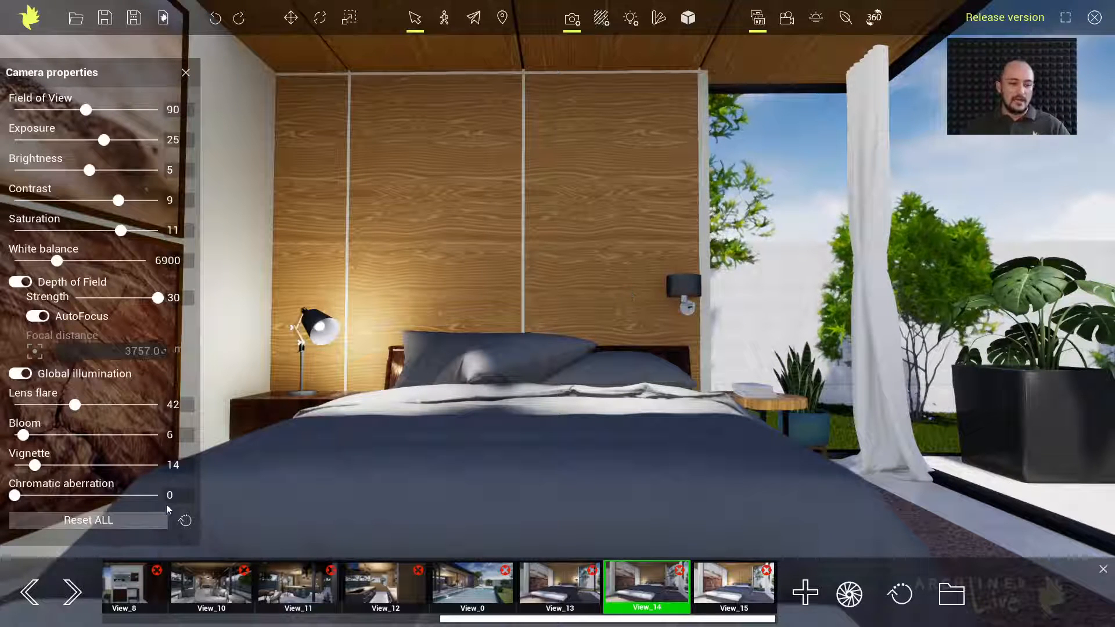
{"action": "left_click_drag", "start_coordinate": [175, 495], "coordinate": [153, 496]}
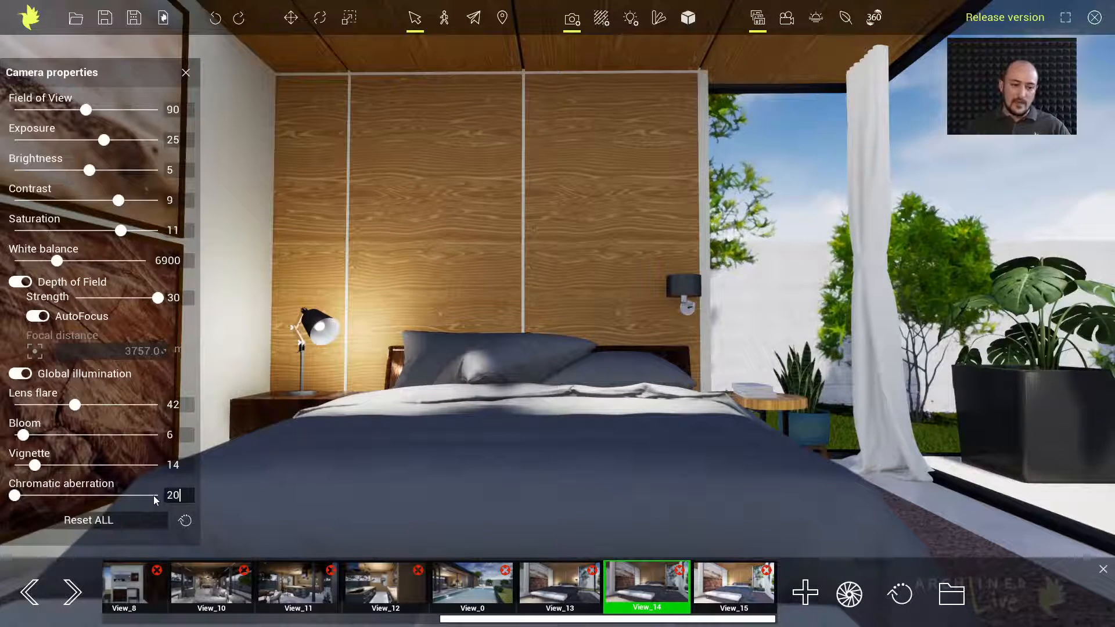
{"action": "type", "text": "20"}
{"action": "key", "text": "Return"}
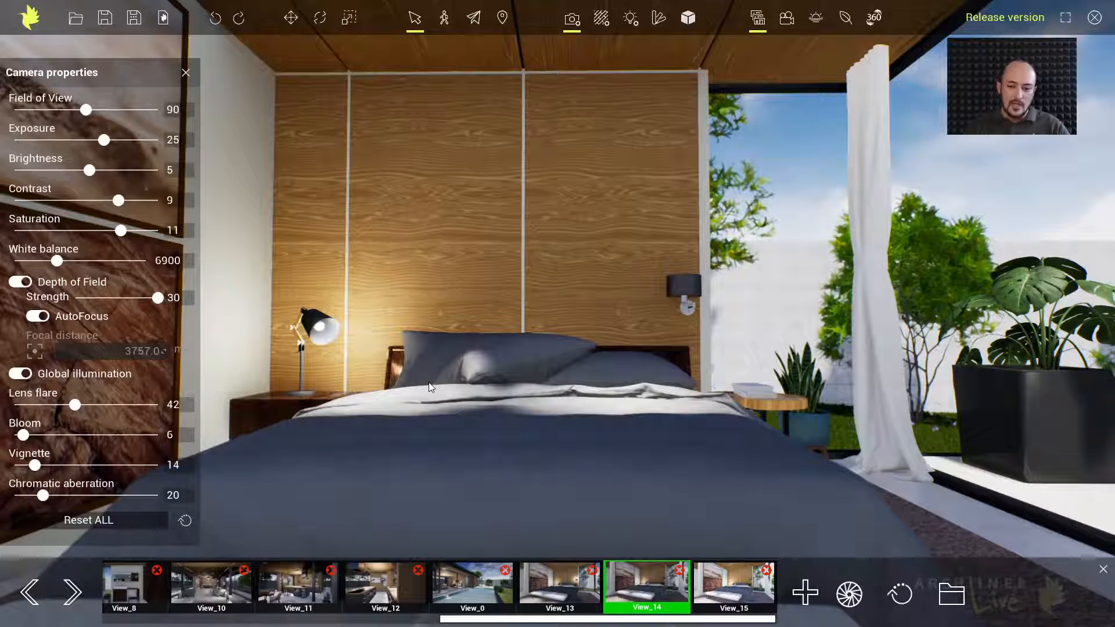
Step: Restore View_14's saved viewpoint, close the camera properties, and compare View_14 with View_13
{"action": "left_click", "coordinate": [650, 596]}
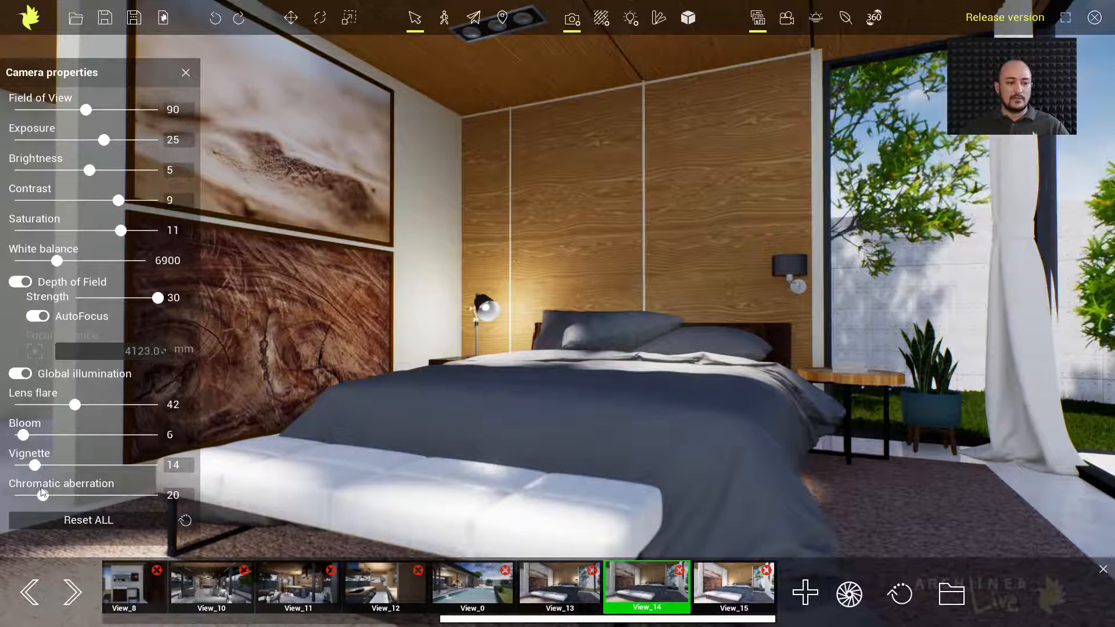
{"action": "left_click", "coordinate": [186, 74]}
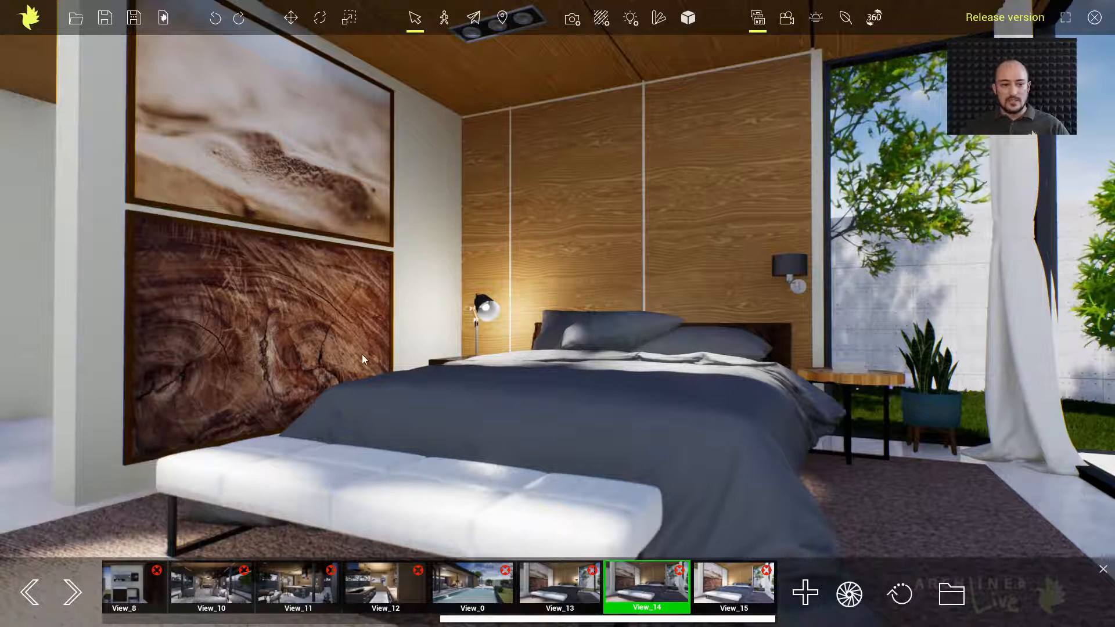
{"action": "left_click", "coordinate": [573, 588]}
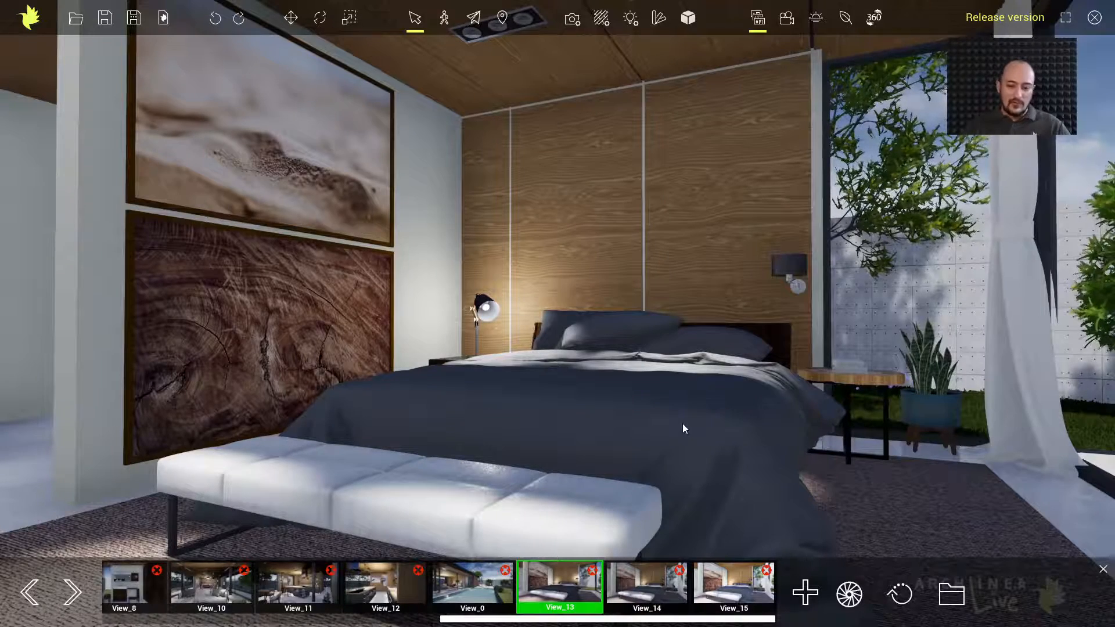
{"action": "left_click", "coordinate": [622, 586]}
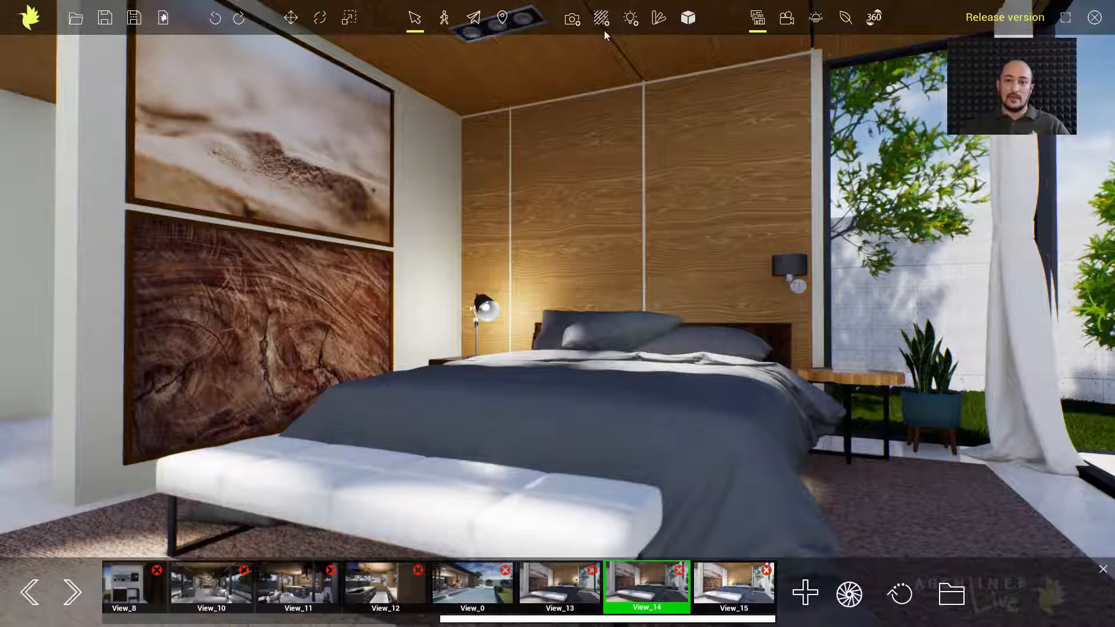
Step: Reopen the camera properties and update all views with View_14's current camera settings
{"action": "left_click", "coordinate": [572, 18]}
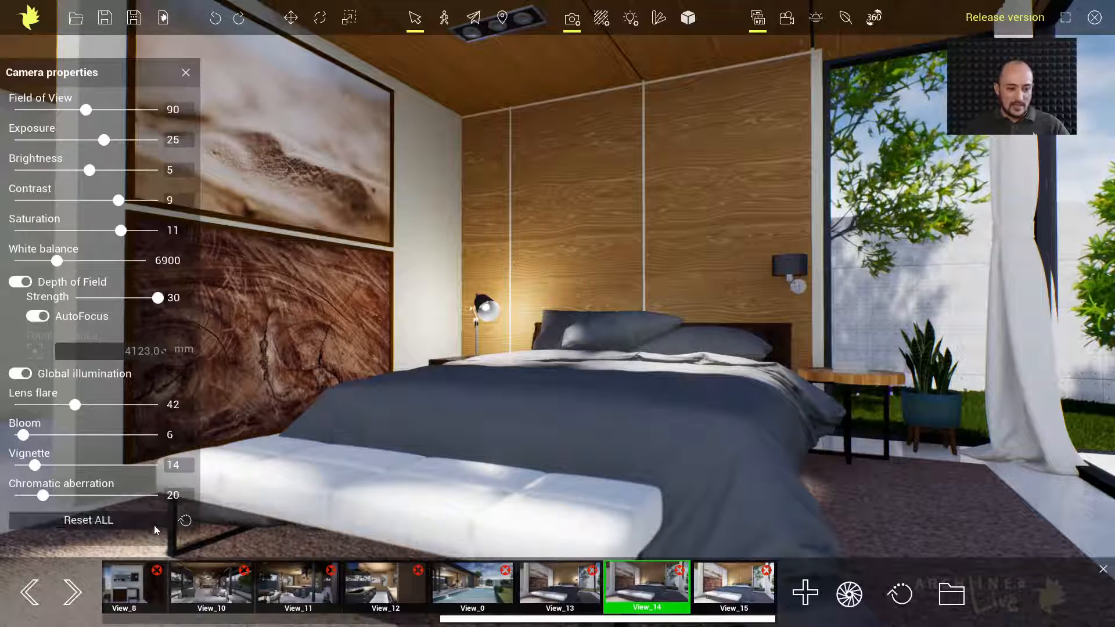
{"action": "left_click", "coordinate": [185, 521]}
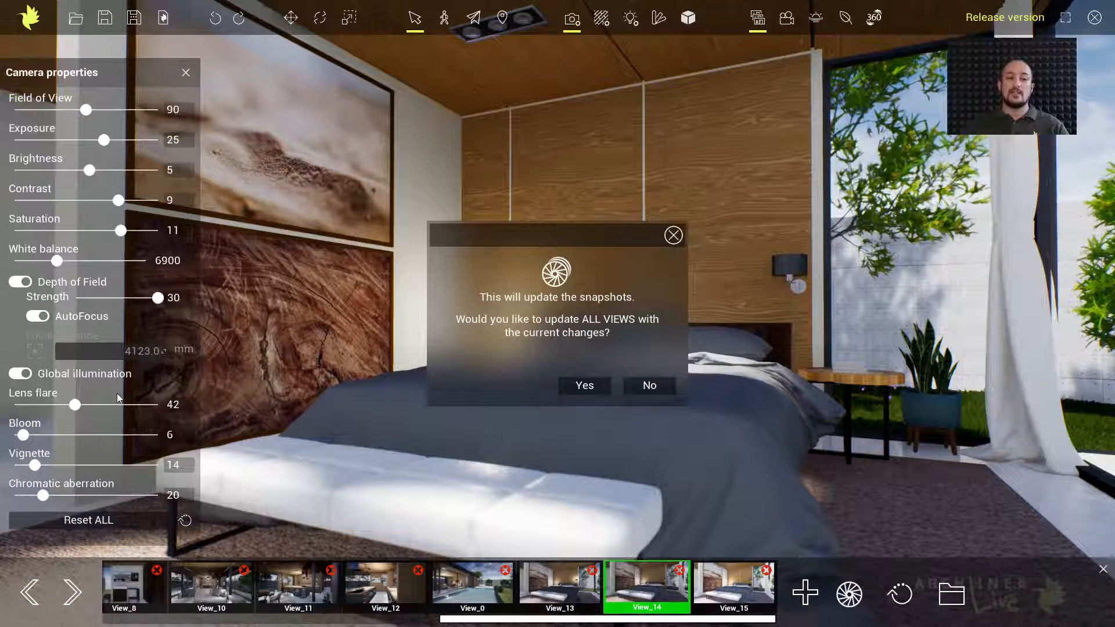
{"action": "left_click", "coordinate": [605, 386]}
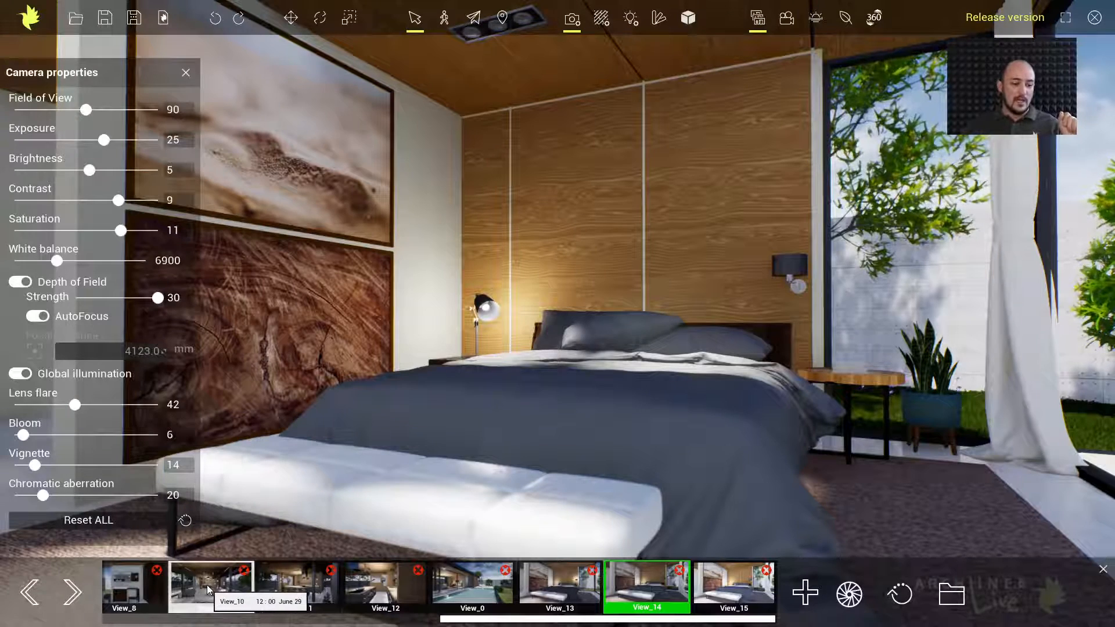
Step: Open View_5 and examine how autofocus behaves when the camera aims at the pendant lamp and at the television wall
{"action": "left_click_drag", "start_coordinate": [483, 621], "coordinate": [309, 621]}
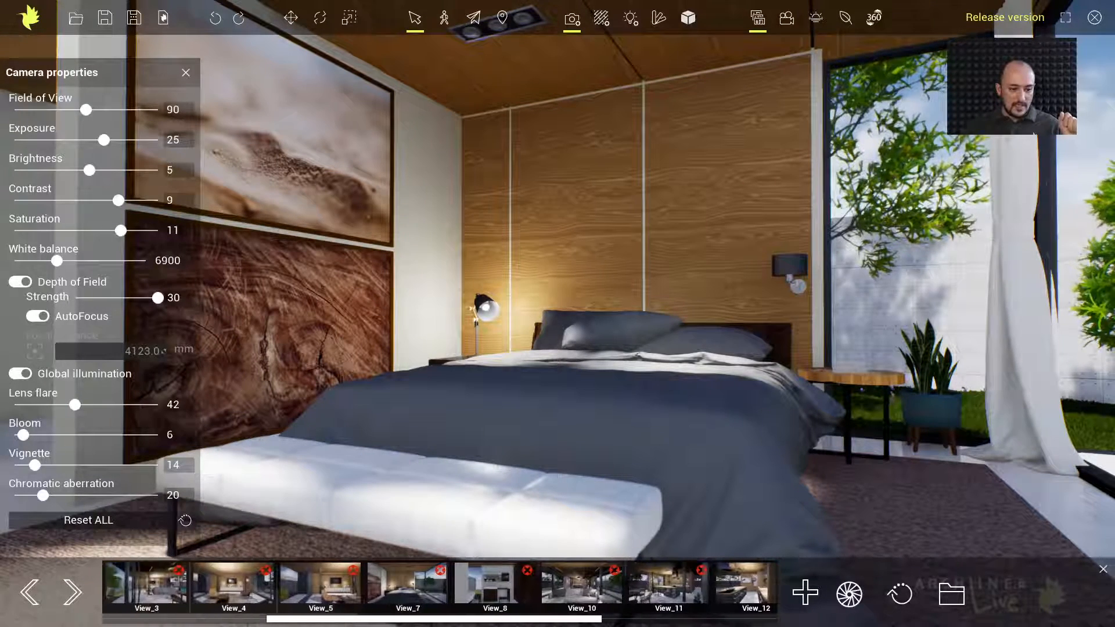
{"action": "left_click", "coordinate": [323, 591]}
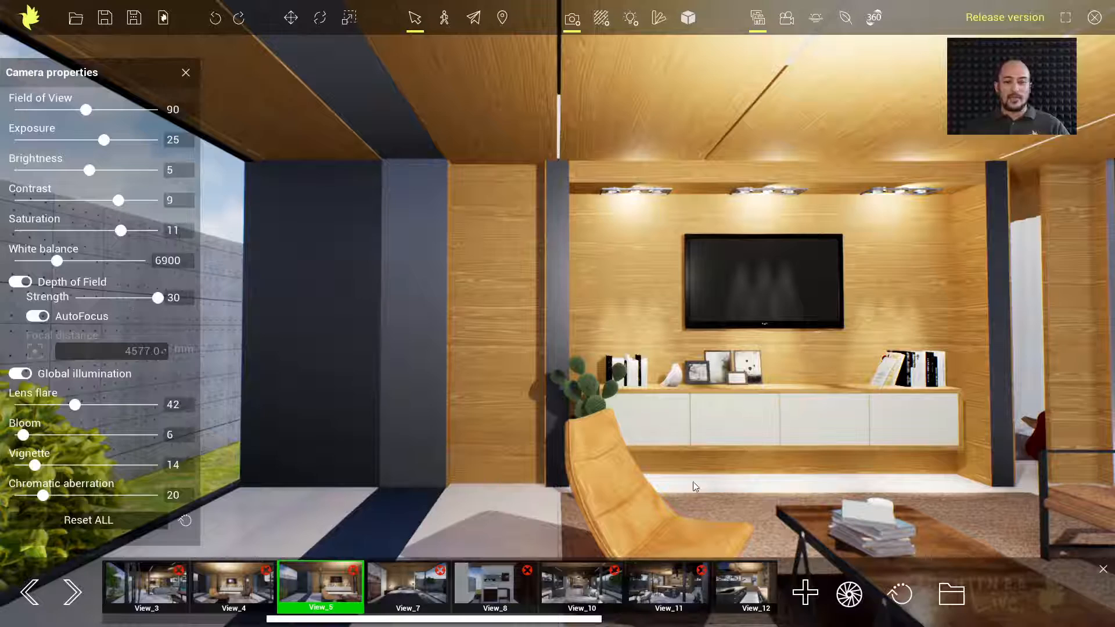
{"action": "middle_click_drag", "start_coordinate": [779, 471], "coordinate": [695, 430]}
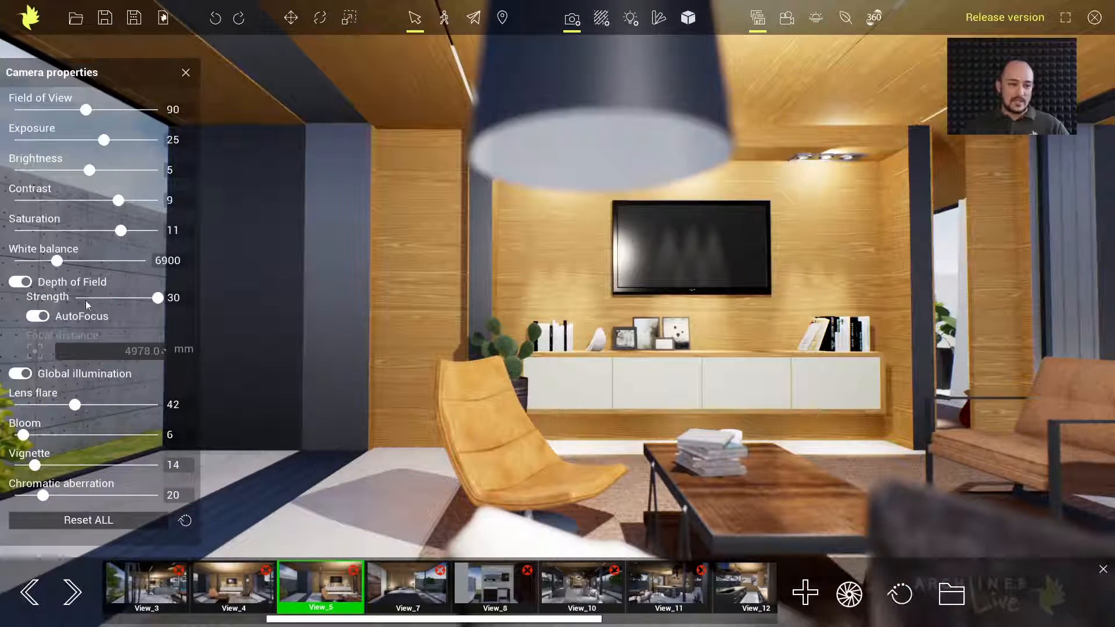
{"action": "middle_click_drag", "start_coordinate": [742, 283], "coordinate": [742, 315]}
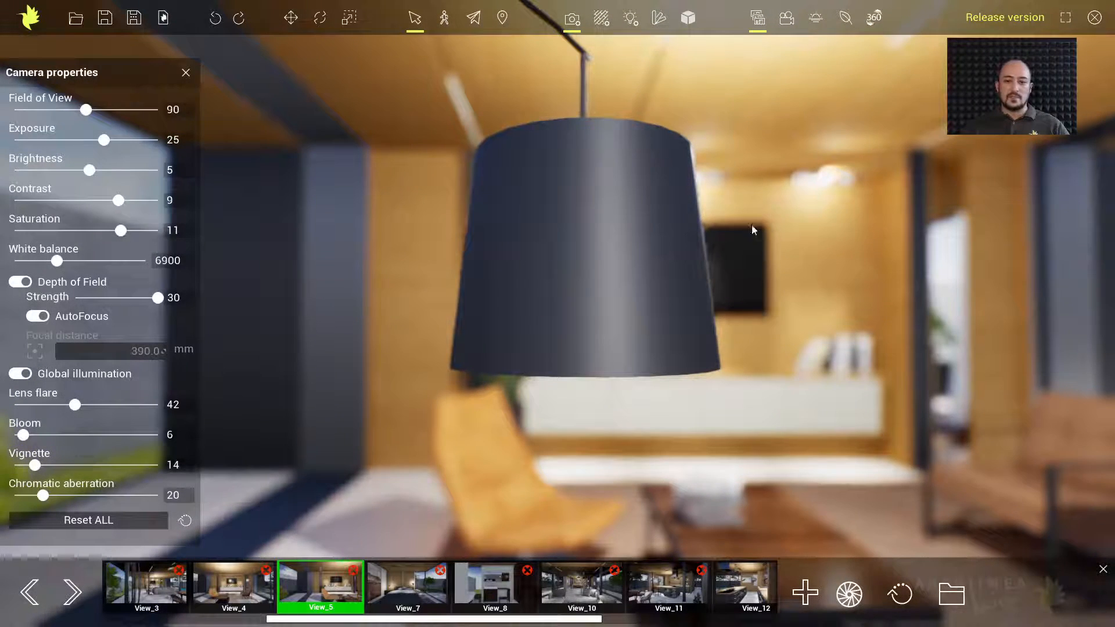
{"action": "middle_click_drag", "start_coordinate": [804, 413], "coordinate": [792, 378]}
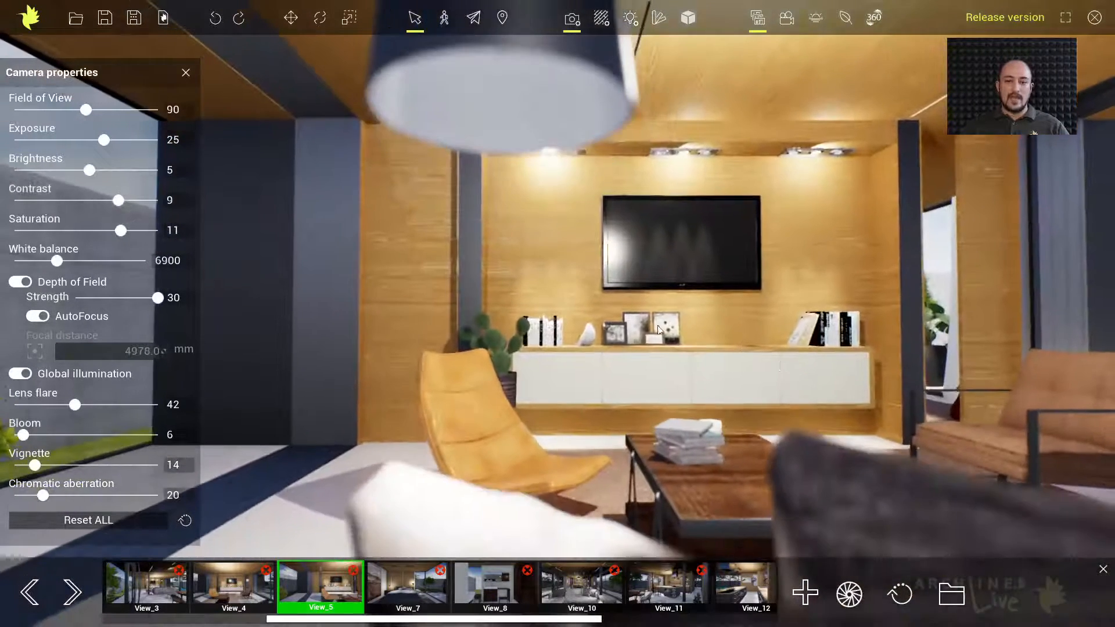
{"action": "middle_click_drag", "start_coordinate": [897, 448], "coordinate": [831, 448]}
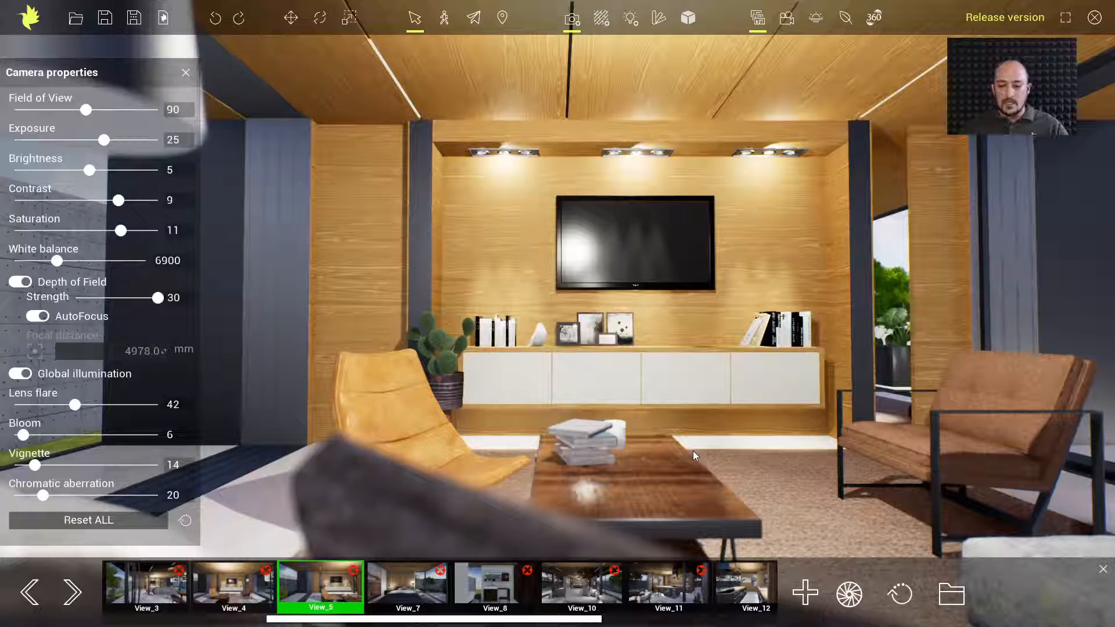
Step: Move up close to the book stack on the coffee table and compare autofocus on the books and the television wall
{"action": "scroll", "coordinate": [663, 439], "scroll_direction": "up", "scroll_amount": 5}
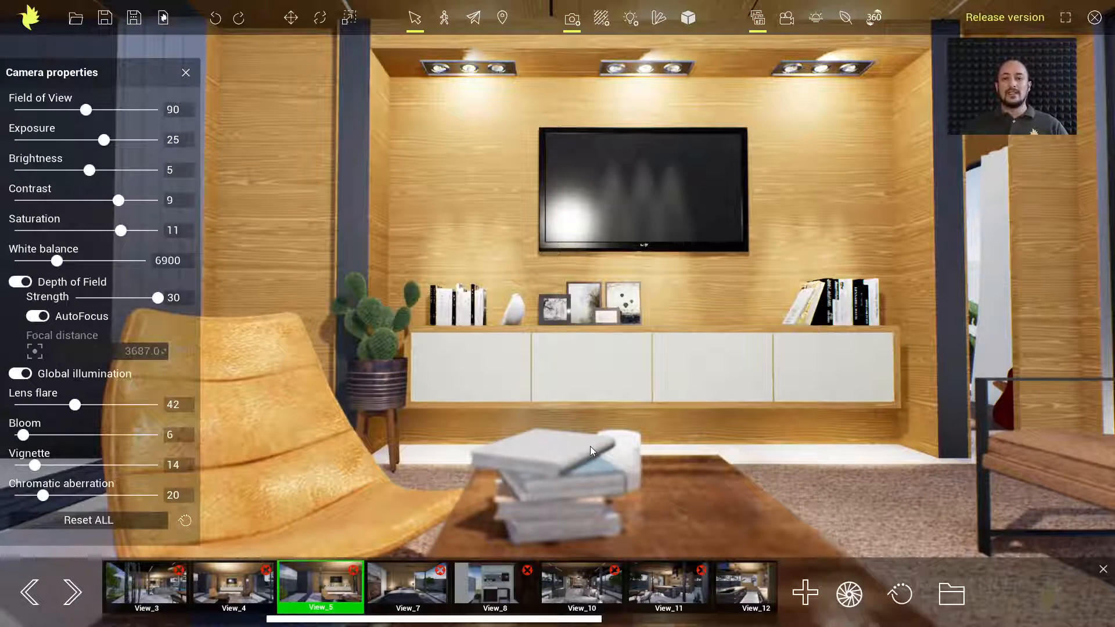
{"action": "middle_click_drag", "start_coordinate": [595, 444], "coordinate": [601, 426]}
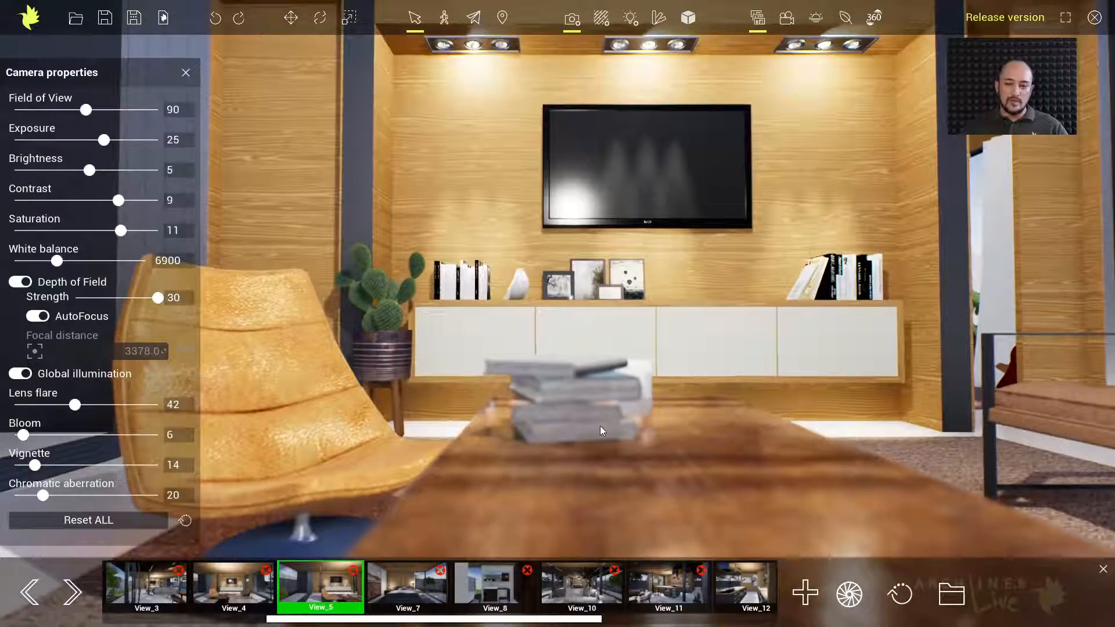
{"action": "scroll", "coordinate": [601, 426], "scroll_direction": "up", "scroll_amount": 5}
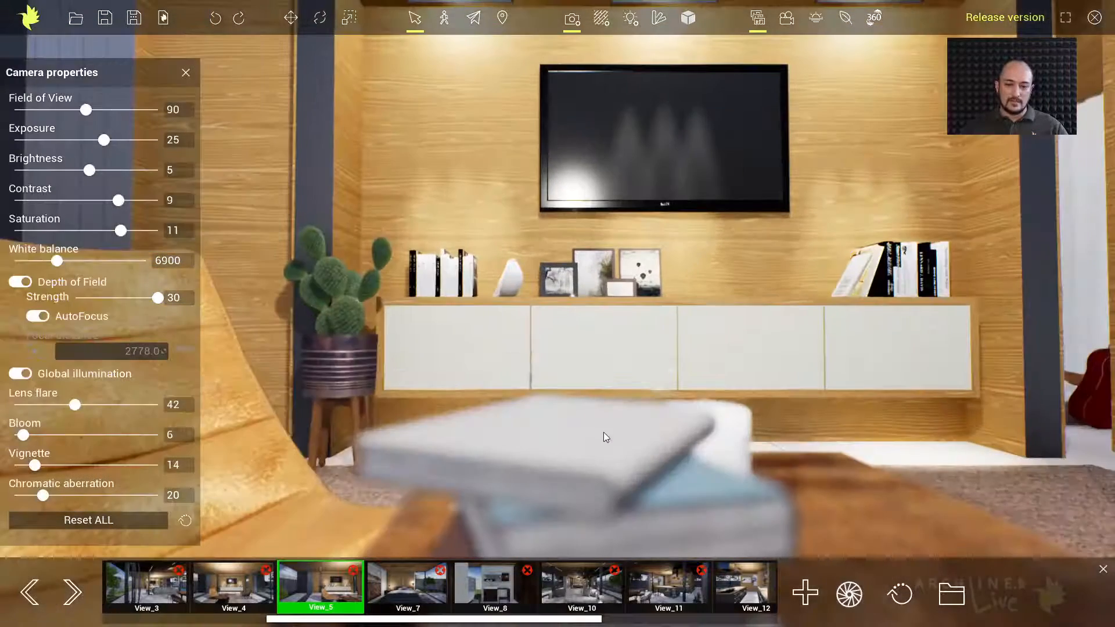
{"action": "scroll", "coordinate": [600, 421], "scroll_direction": "up", "scroll_amount": 6}
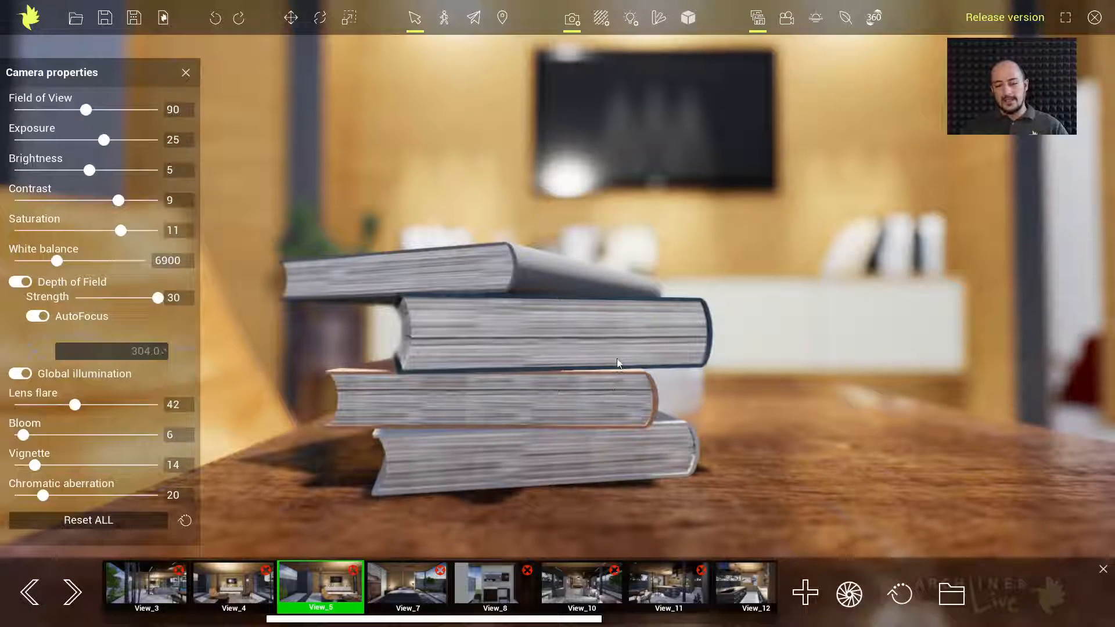
{"action": "middle_click_drag", "start_coordinate": [622, 345], "coordinate": [620, 400]}
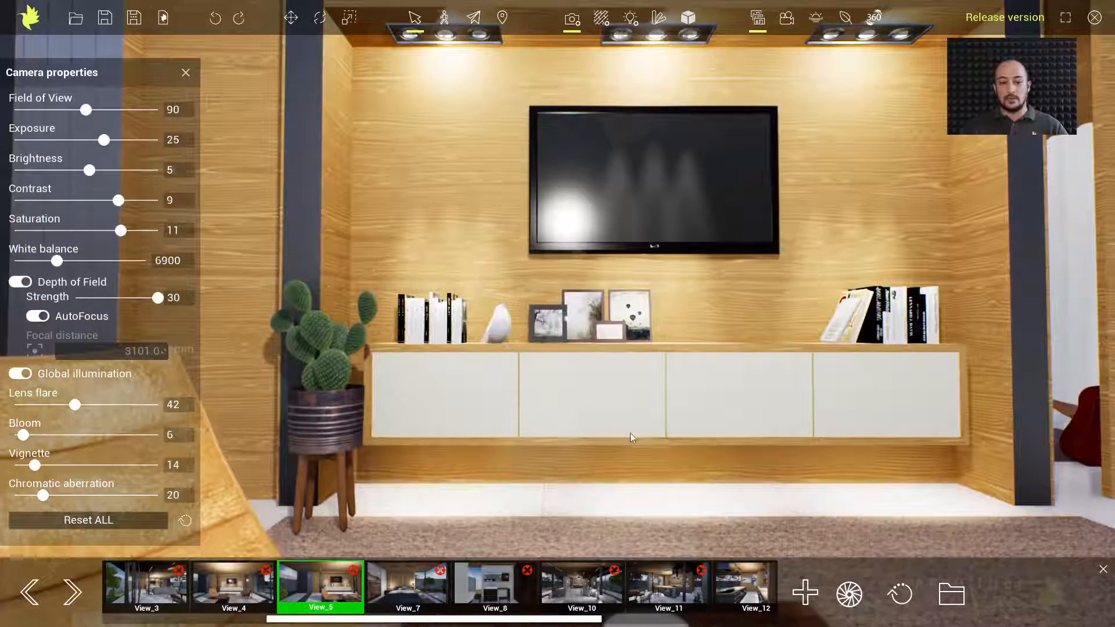
{"action": "middle_click_drag", "start_coordinate": [632, 488], "coordinate": [631, 437]}
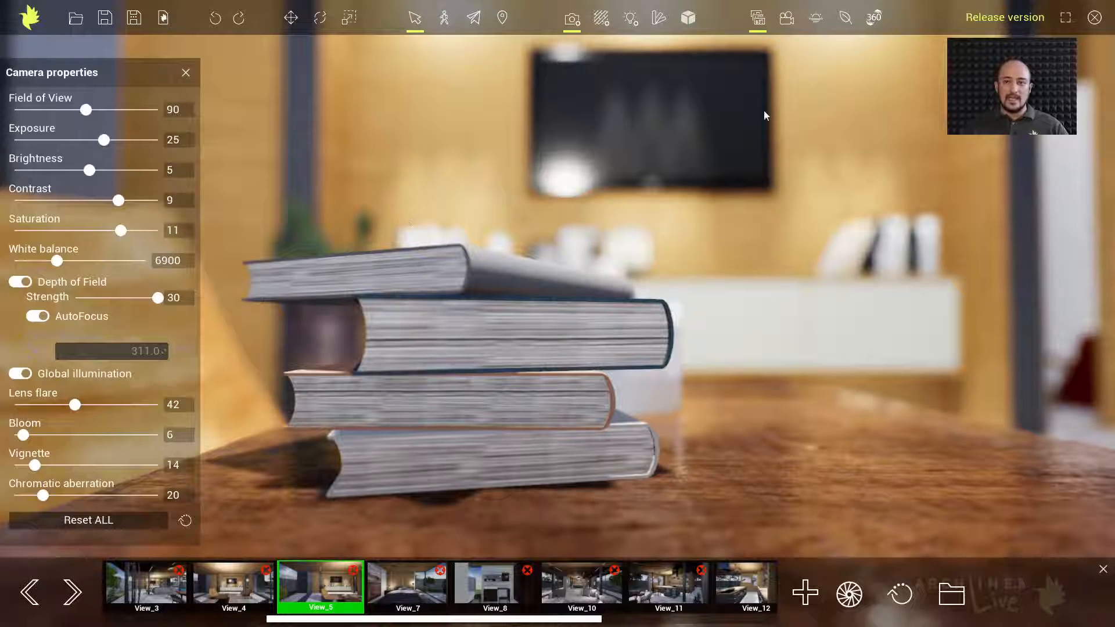
Step: Switch to animation mode and set the camera's exposure to 14, saturation to 5 and white balance to 7700
{"action": "left_click", "coordinate": [788, 17]}
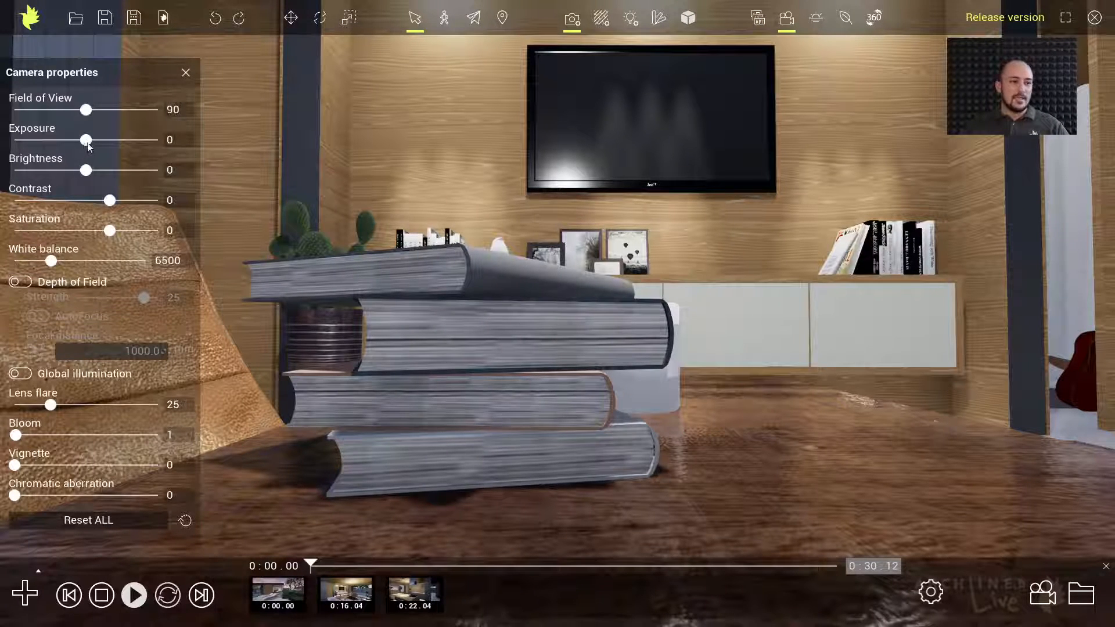
{"action": "left_click_drag", "start_coordinate": [88, 140], "coordinate": [96, 141]}
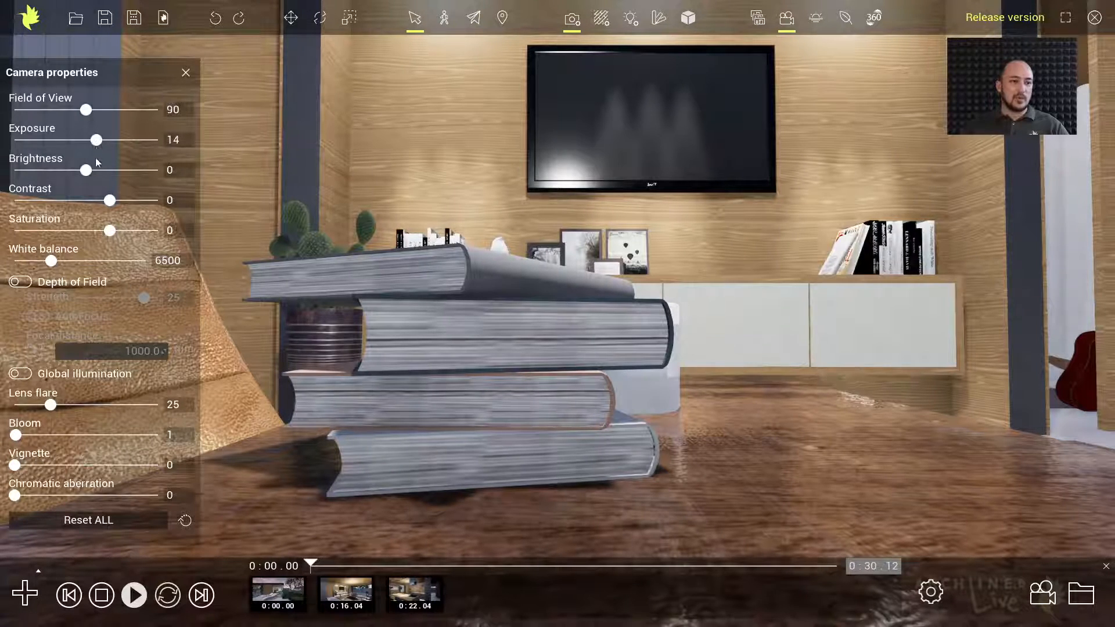
{"action": "left_click_drag", "start_coordinate": [110, 230], "coordinate": [115, 231]}
{"action": "left_click_drag", "start_coordinate": [51, 261], "coordinate": [69, 261]}
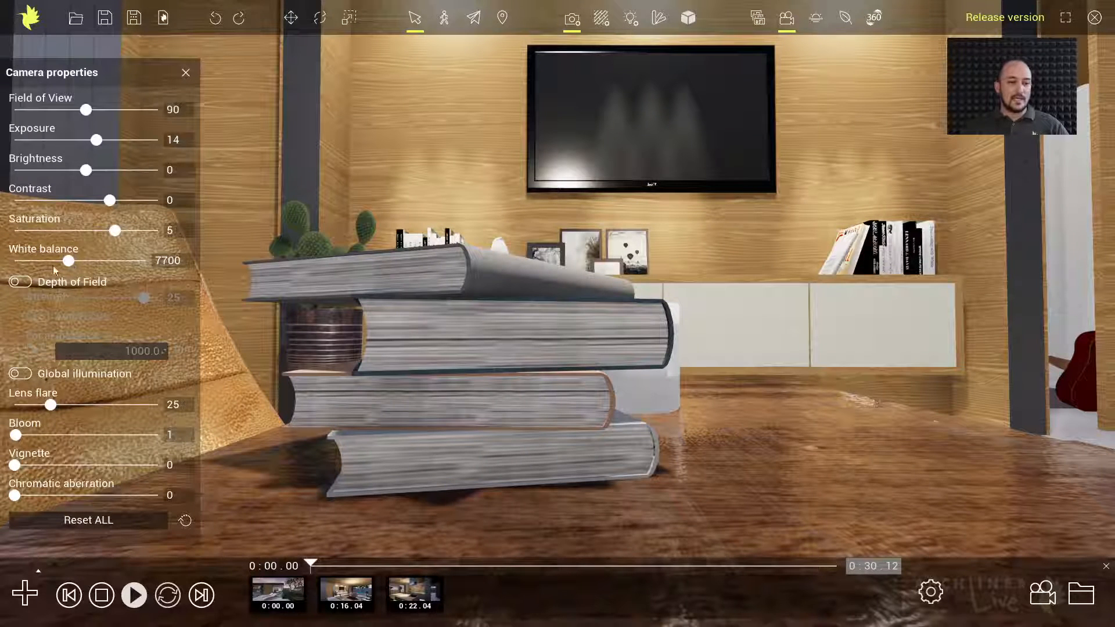
Step: Enable depth of field with autofocus and global illumination, and set bloom to 3, vignette to 23 and chromatic aberration to 24
{"action": "left_click", "coordinate": [20, 283]}
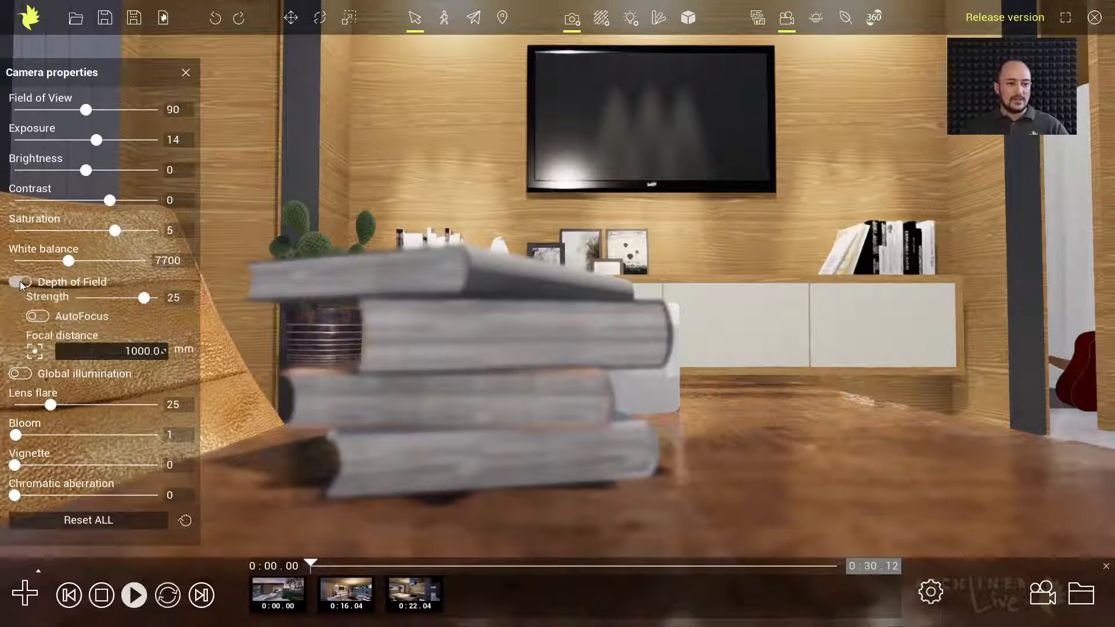
{"action": "left_click", "coordinate": [36, 317]}
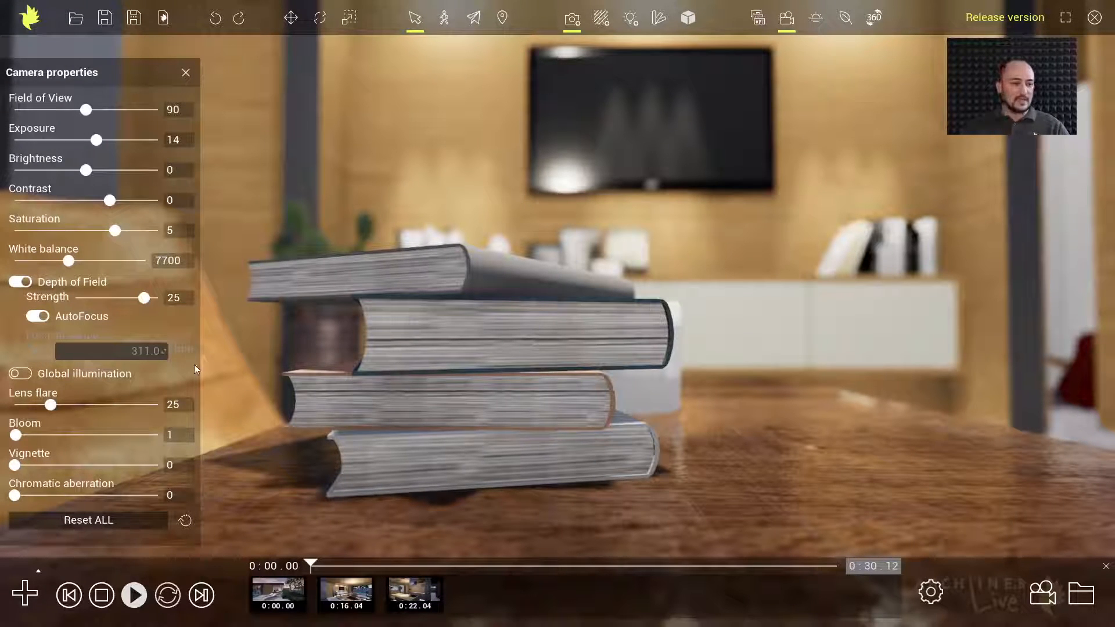
{"action": "left_click", "coordinate": [18, 375]}
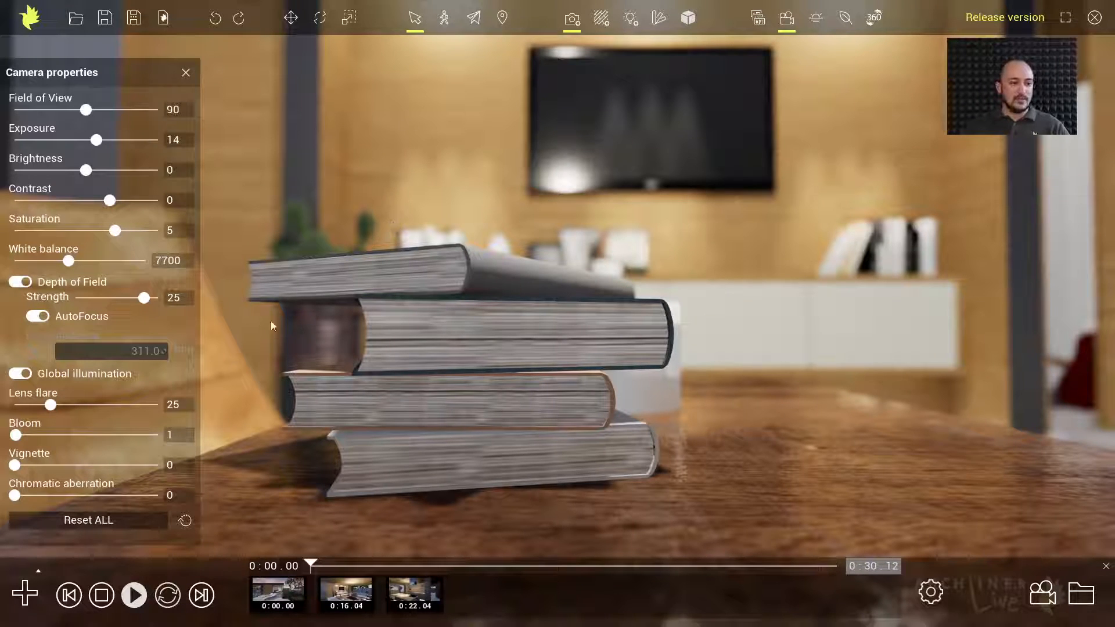
{"action": "left_click_drag", "start_coordinate": [20, 435], "coordinate": [74, 492]}
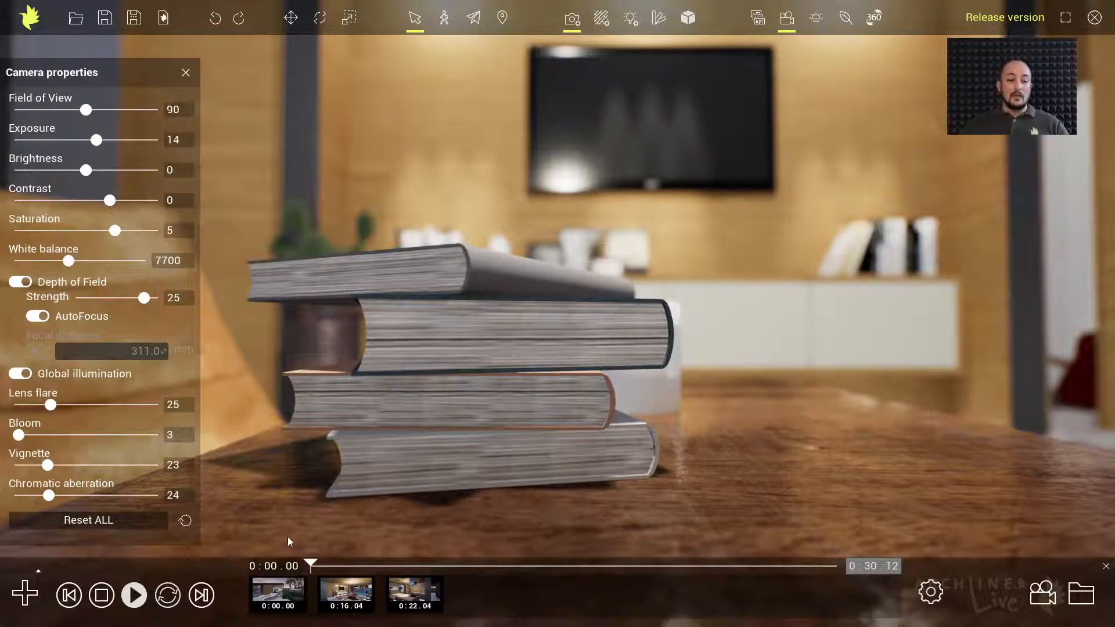
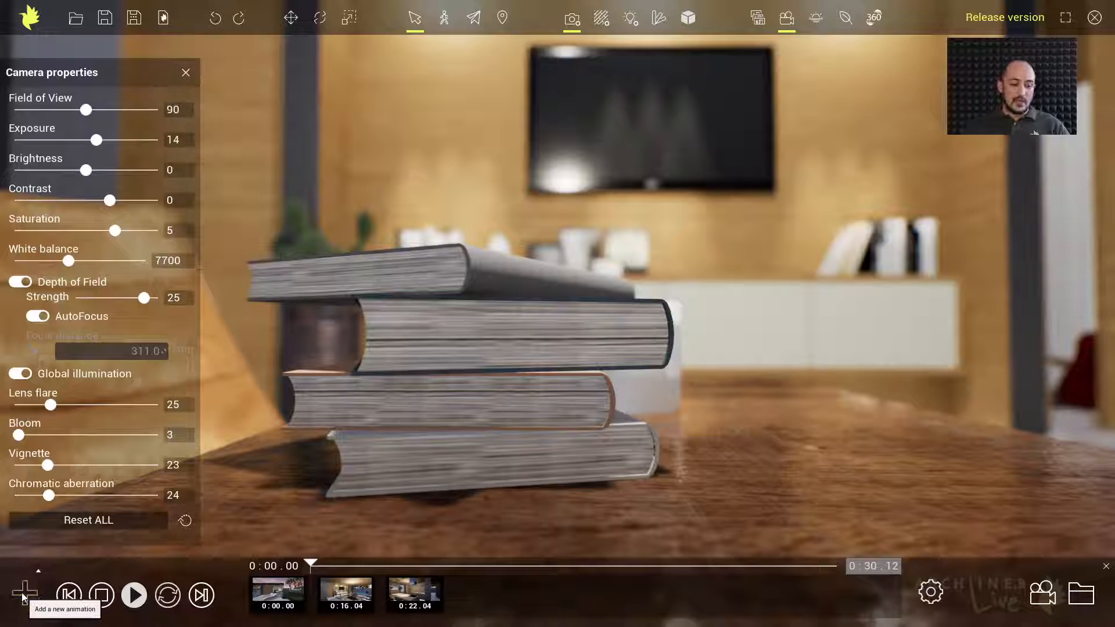
Step: Create a new animation starting at the book stack and add a second keyframe aimed straight at the television wall
{"action": "left_click", "coordinate": [22, 593]}
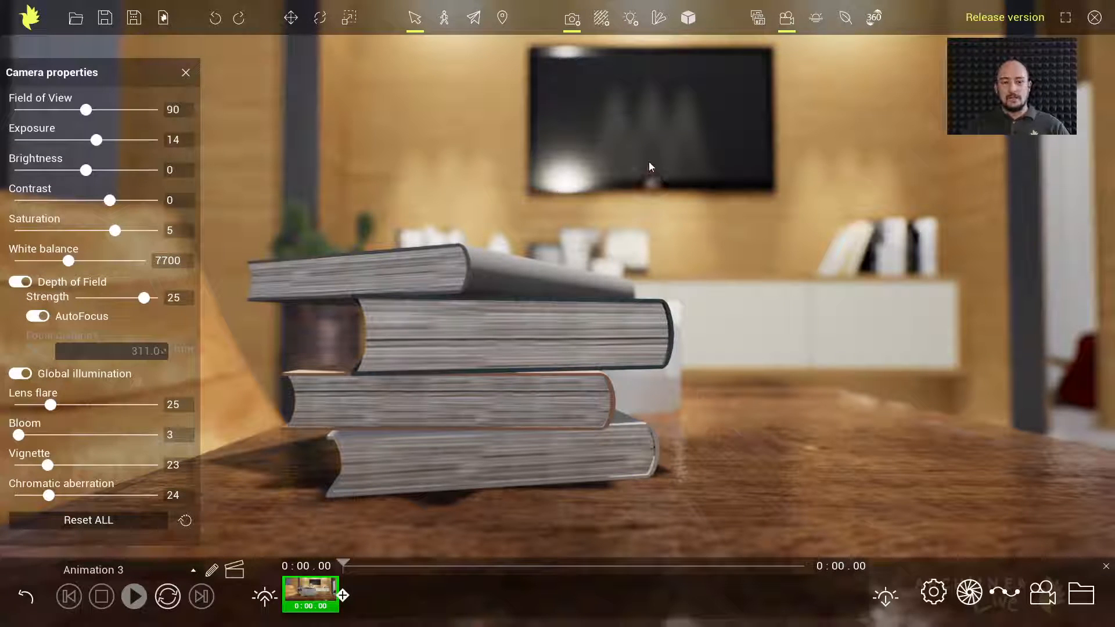
{"action": "middle_click_drag", "start_coordinate": [649, 162], "coordinate": [625, 232]}
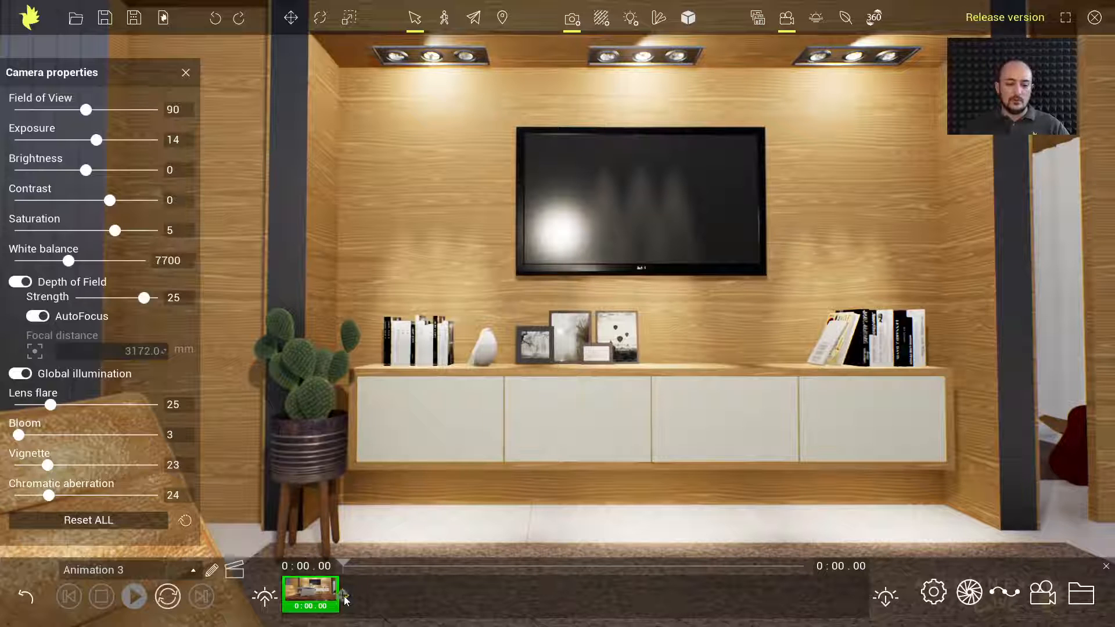
{"action": "left_click", "coordinate": [344, 596]}
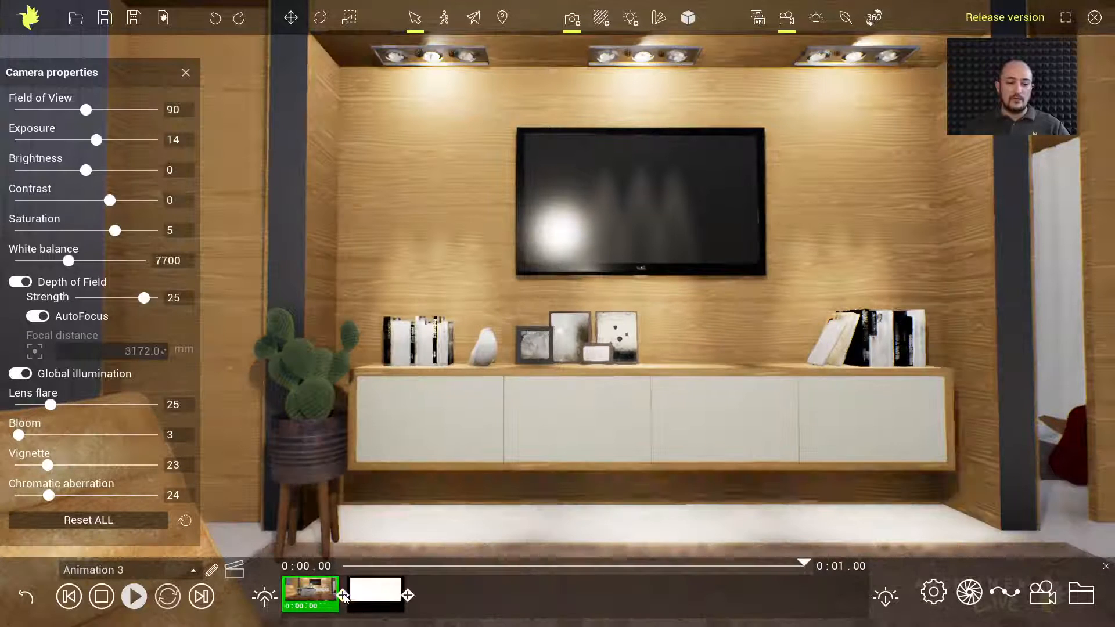
{"action": "left_click", "coordinate": [305, 587]}
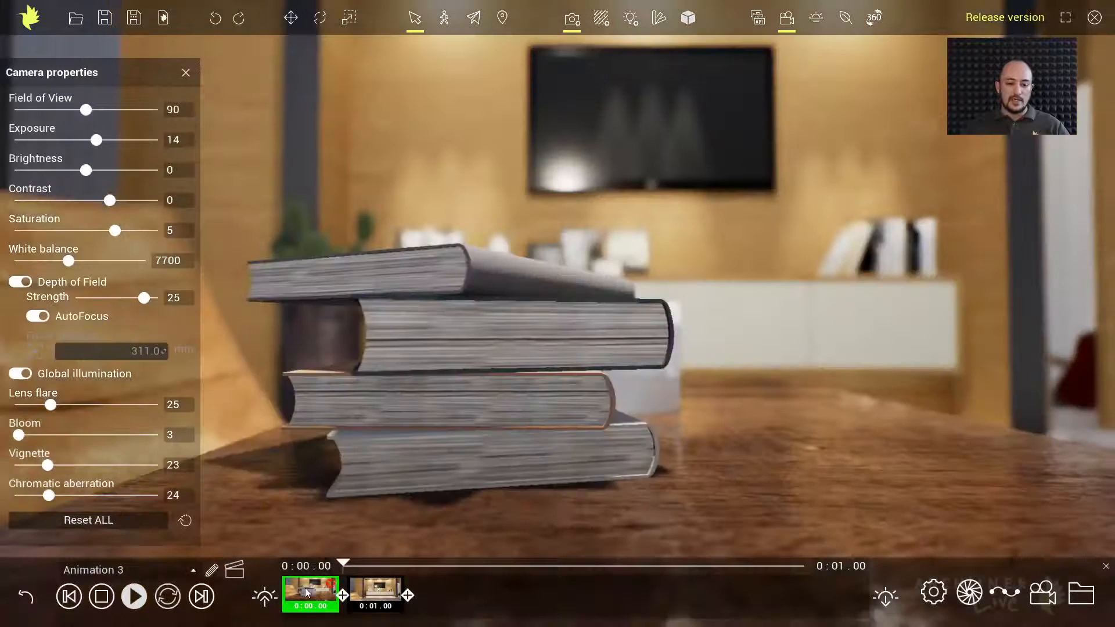
{"action": "left_click", "coordinate": [369, 593]}
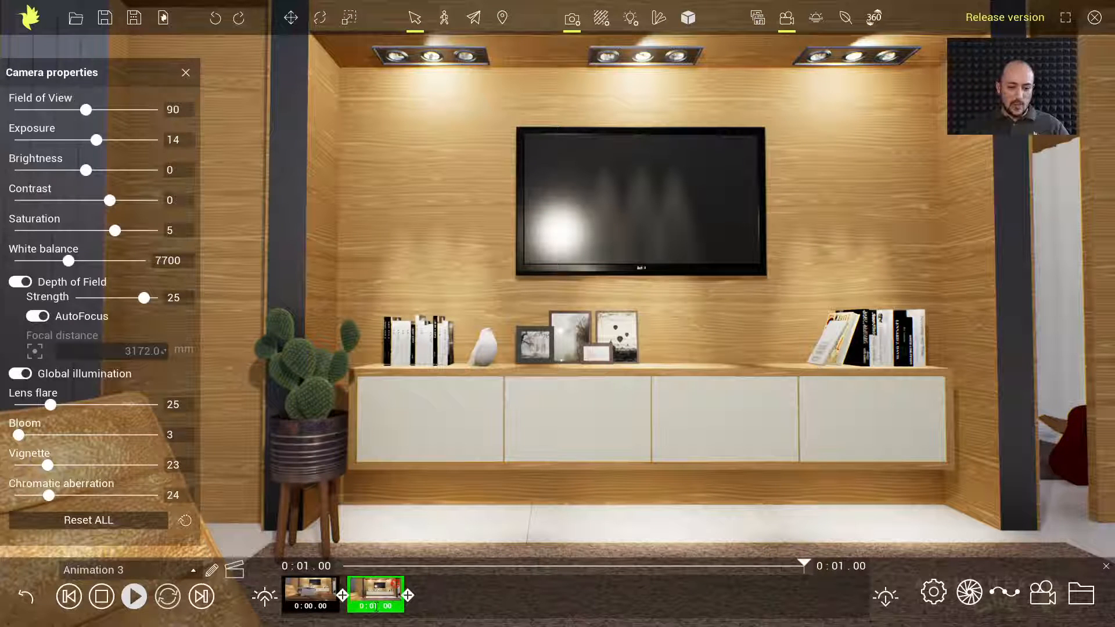
Step: Set the new animation's total duration to 6 seconds
{"action": "left_click_drag", "start_coordinate": [377, 607], "coordinate": [394, 606]}
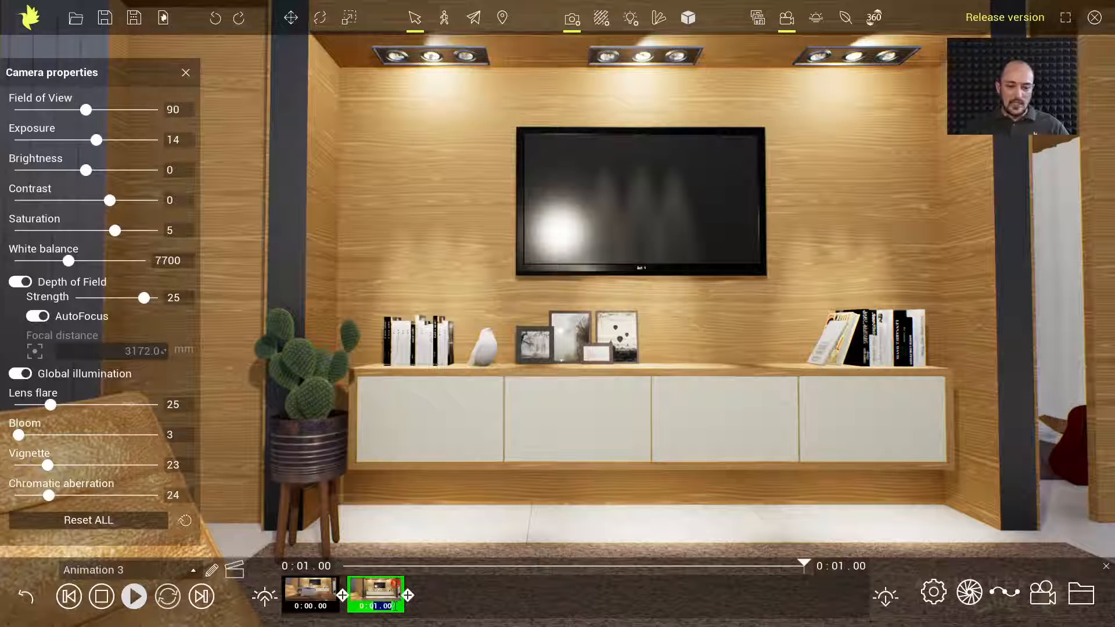
{"action": "left_click_drag", "start_coordinate": [841, 566], "coordinate": [866, 566]}
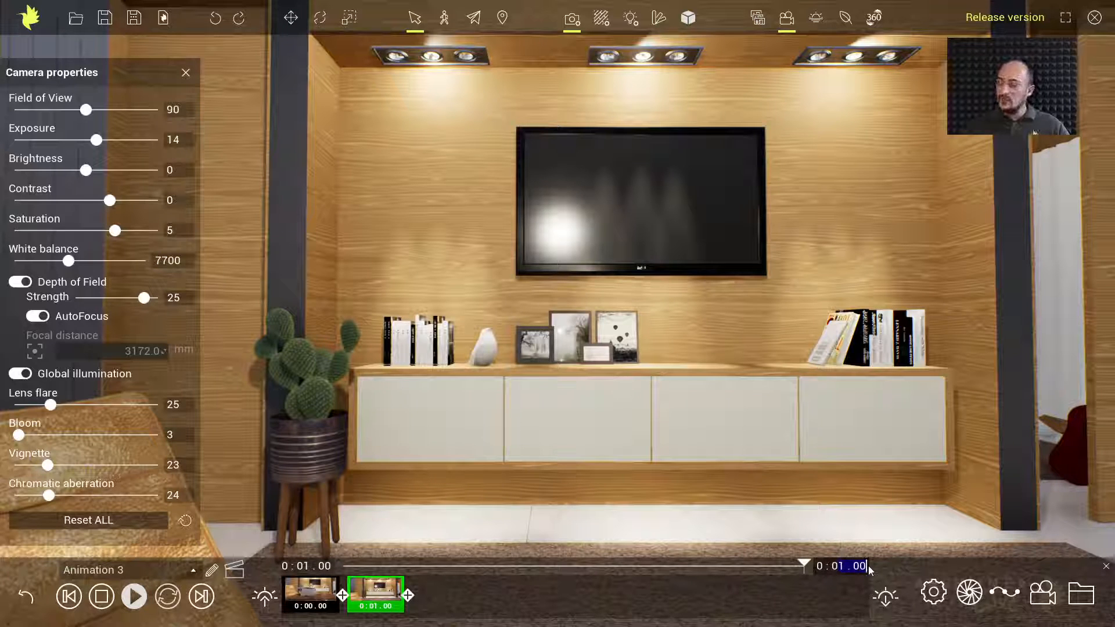
{"action": "type", "text": "6"}
{"action": "key", "text": "Return"}
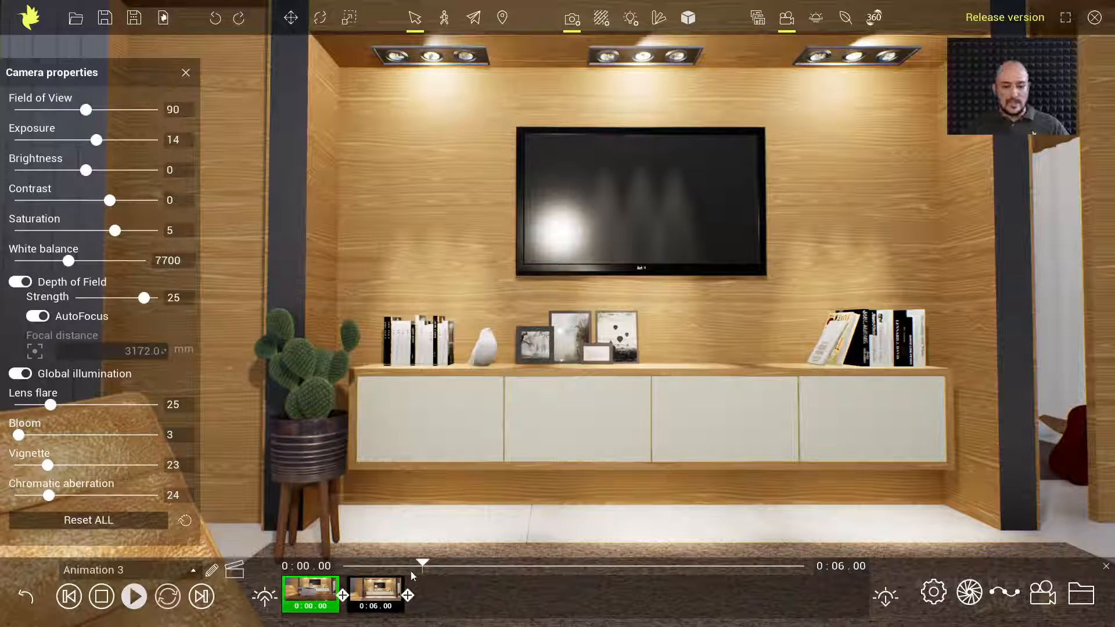
Step: Play the animation from the start and scrub through its opening to examine the autofocus shift from books to television wall
{"action": "left_click_drag", "start_coordinate": [422, 563], "coordinate": [342, 559]}
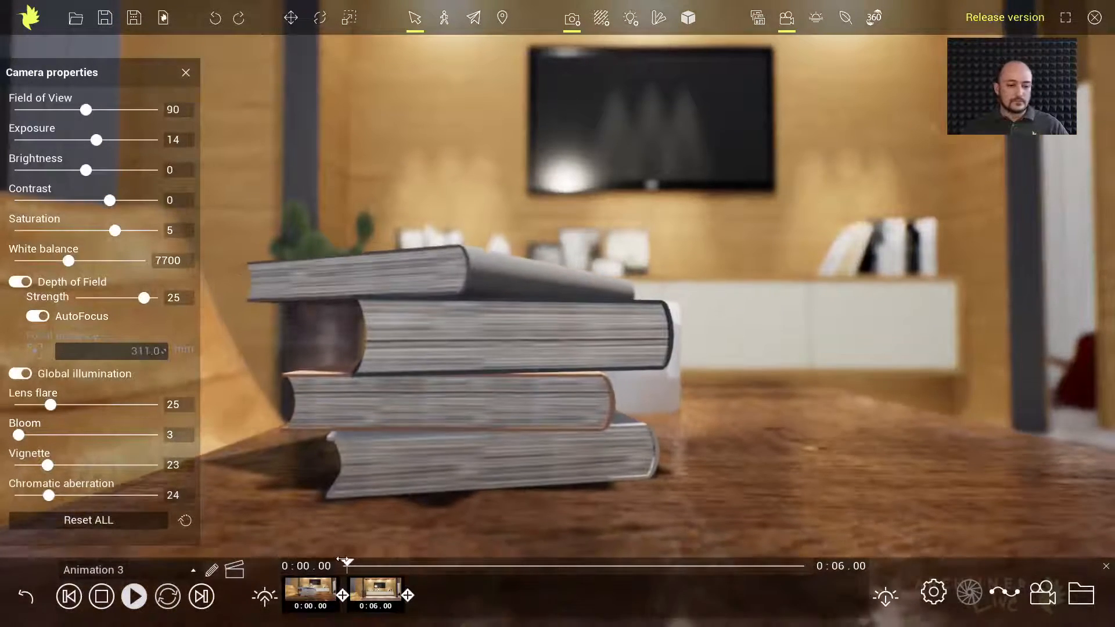
{"action": "left_click", "coordinate": [133, 596]}
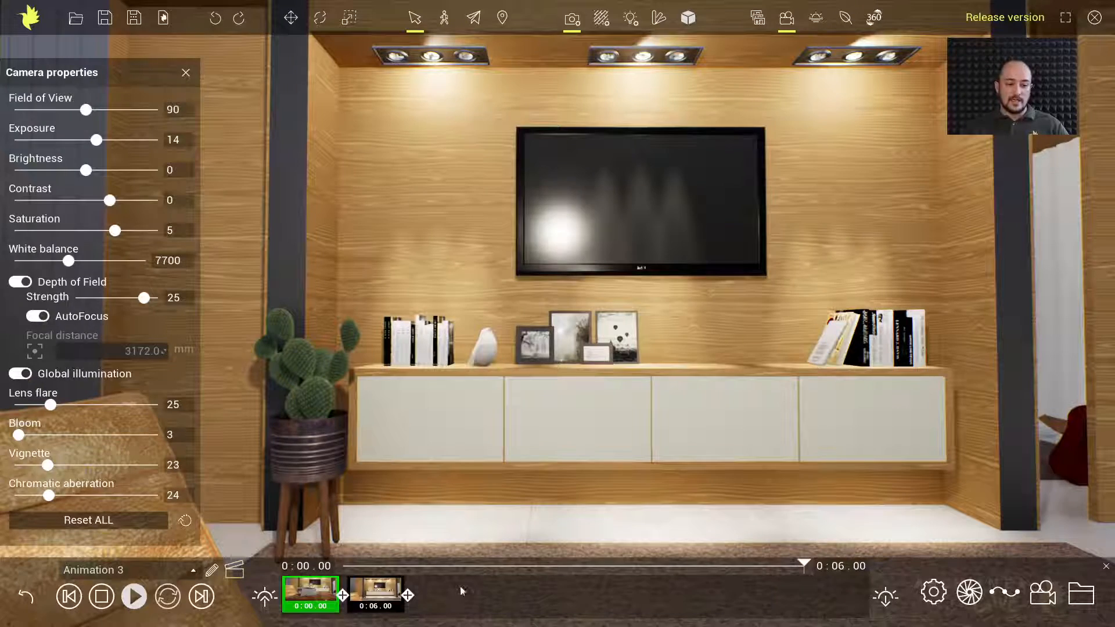
{"action": "left_click_drag", "start_coordinate": [806, 564], "coordinate": [334, 543]}
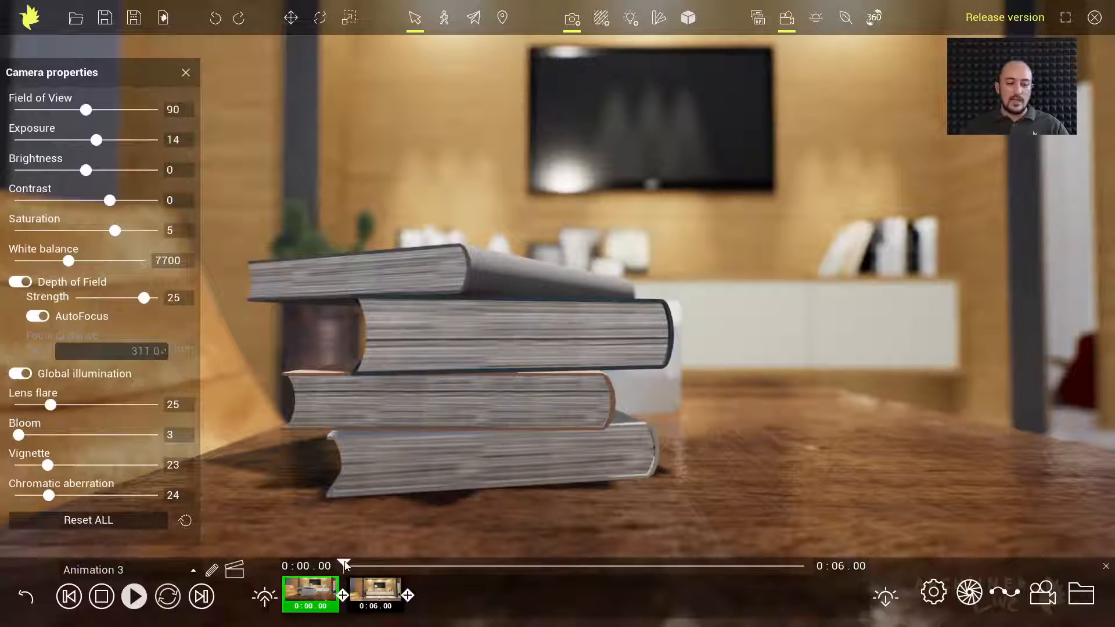
{"action": "left_click_drag", "start_coordinate": [345, 566], "coordinate": [378, 563]}
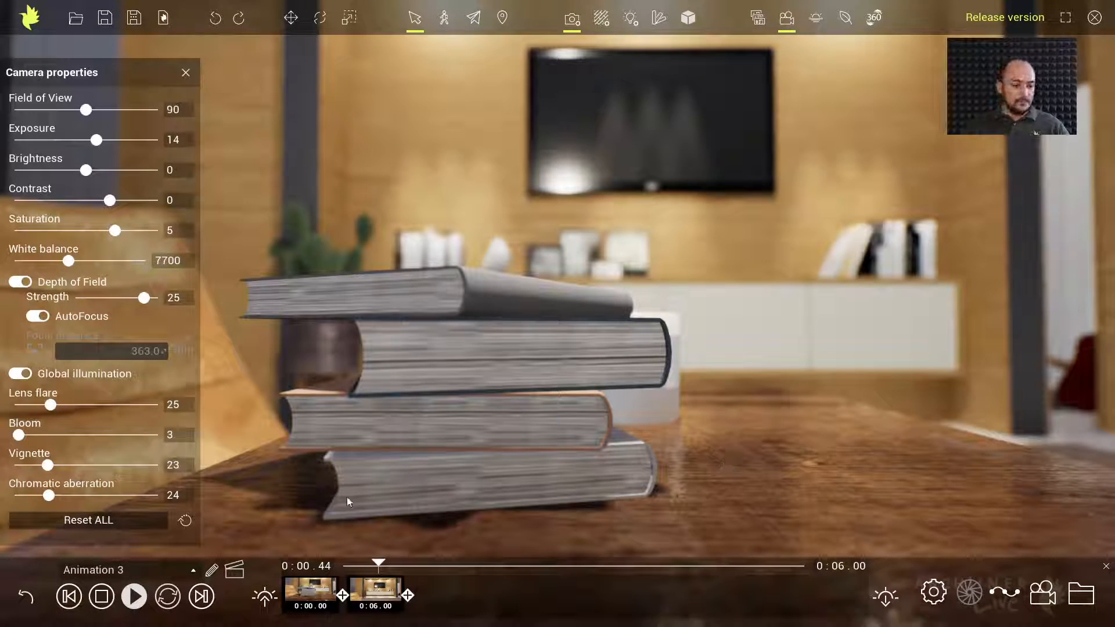
Step: Create another animation in the bedroom with two identical keyframes facing the bed and its wooden wall
{"action": "left_click", "coordinate": [26, 597]}
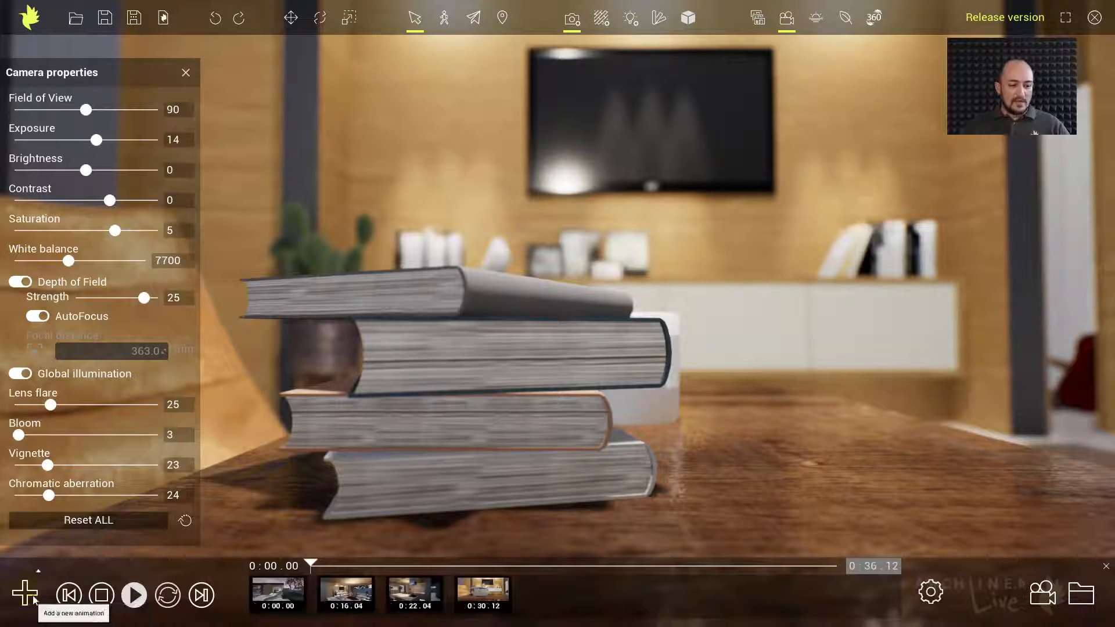
{"action": "left_click_drag", "start_coordinate": [837, 319], "coordinate": [723, 349]}
{"action": "scroll", "coordinate": [641, 326], "scroll_direction": "up", "scroll_amount": 8}
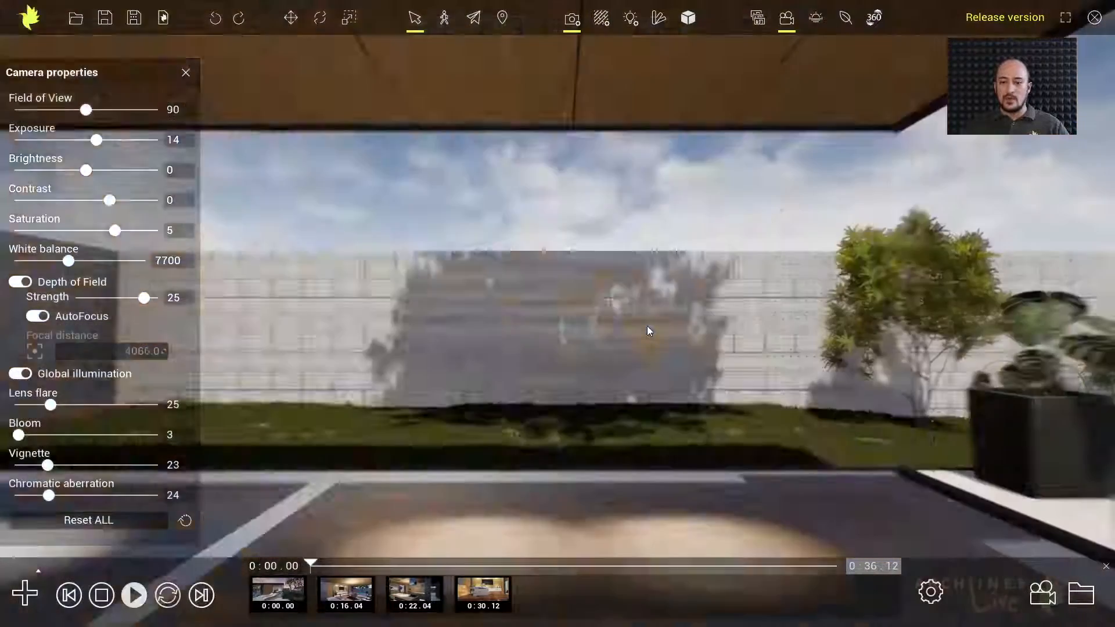
{"action": "scroll", "coordinate": [647, 331], "scroll_direction": "down", "scroll_amount": 3}
{"action": "left_click_drag", "start_coordinate": [642, 340], "coordinate": [601, 310]}
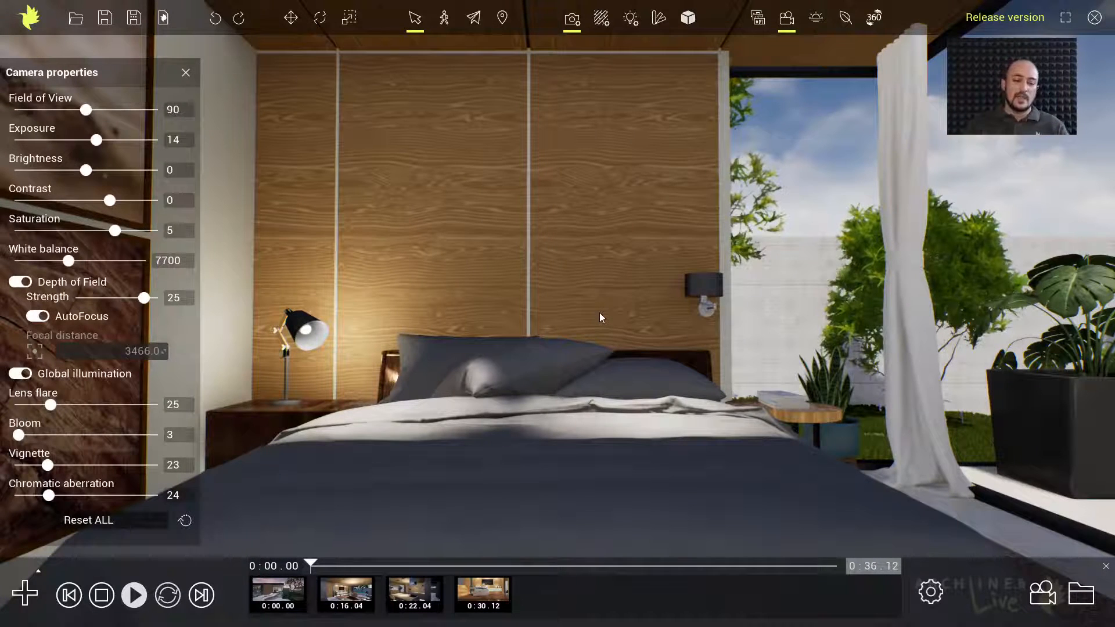
{"action": "left_click", "coordinate": [24, 593]}
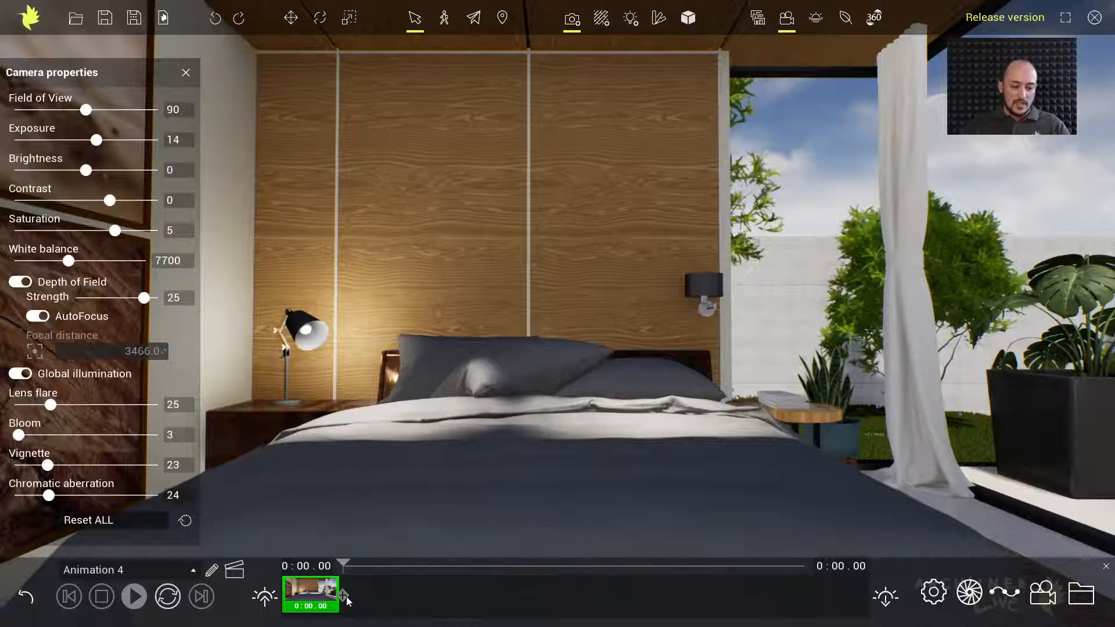
{"action": "left_click", "coordinate": [343, 596]}
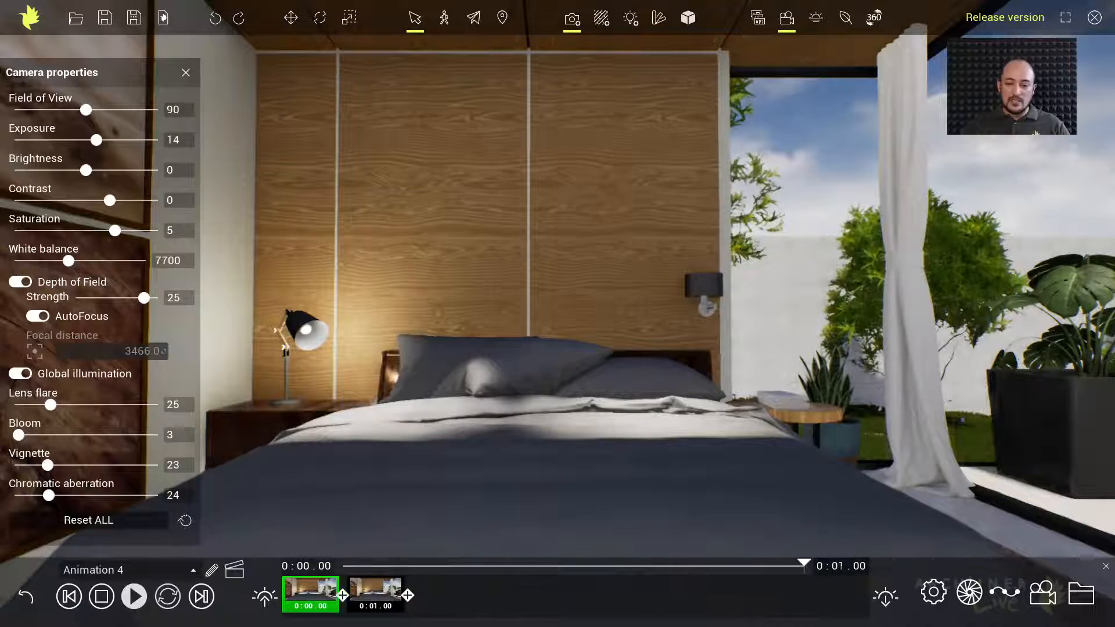
Step: Set the bedroom animation's total duration to 15 seconds and preview its playback
{"action": "left_click_drag", "start_coordinate": [839, 566], "coordinate": [879, 567]}
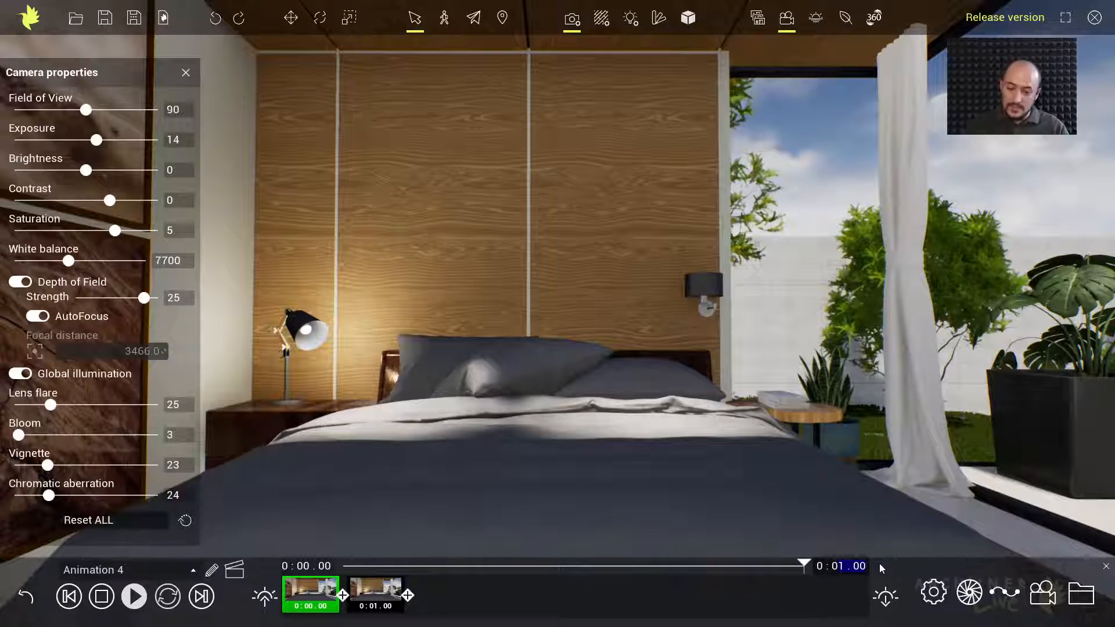
{"action": "type", "text": "15"}
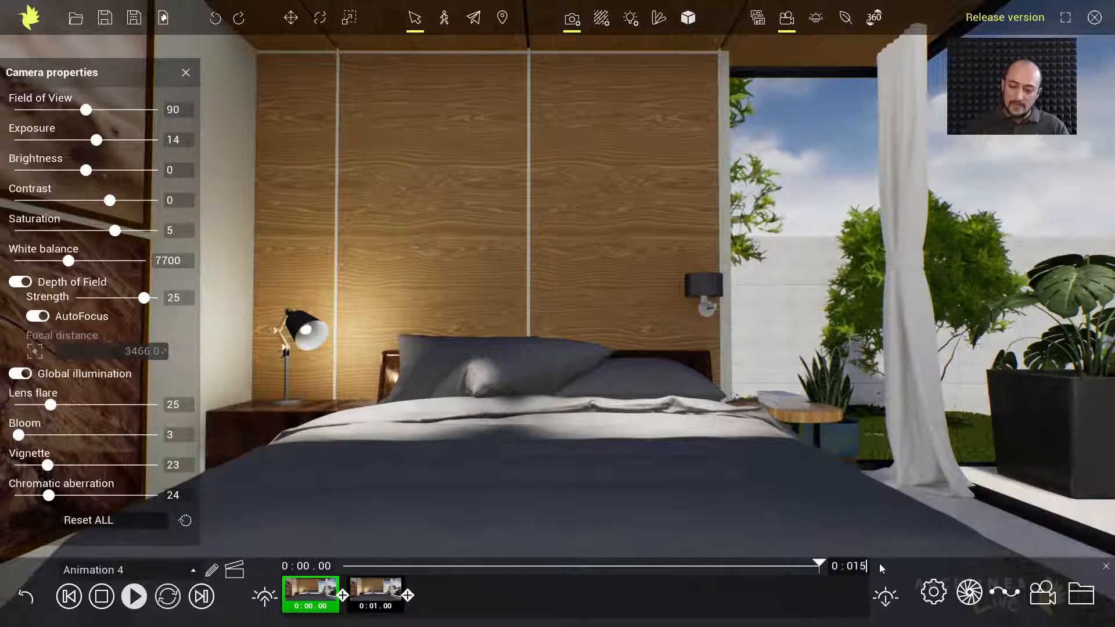
{"action": "key", "text": "Return"}
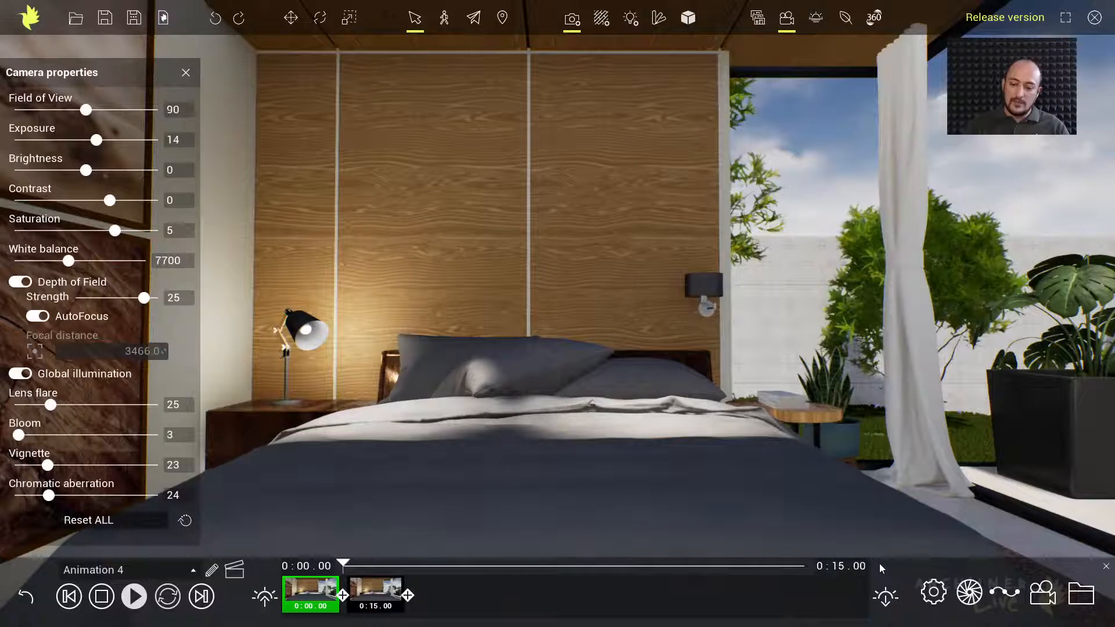
{"action": "left_click", "coordinate": [131, 596]}
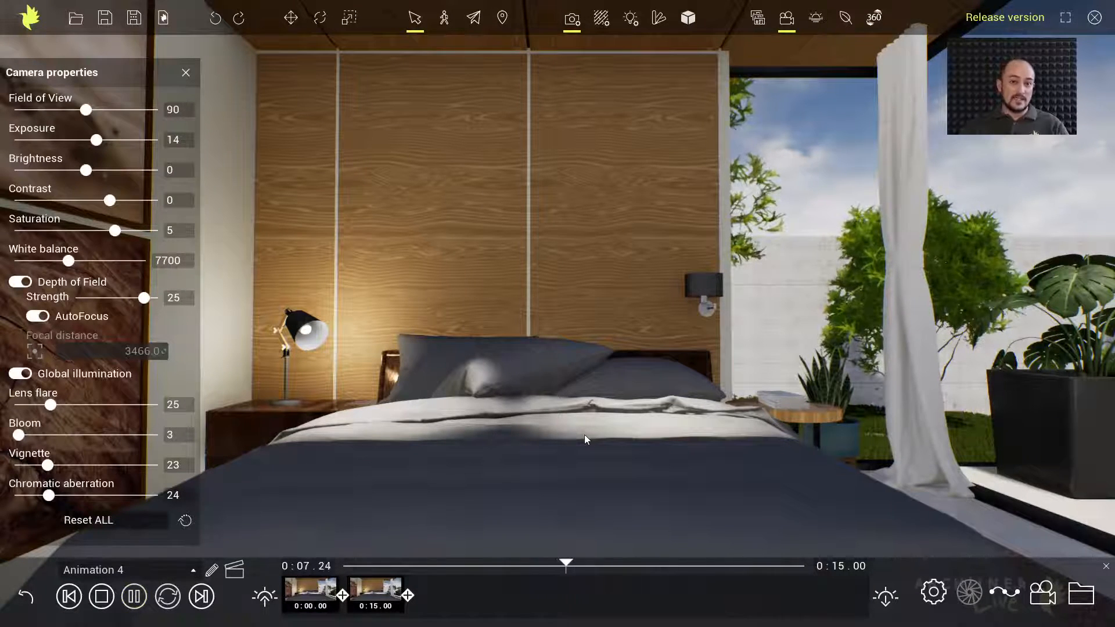
{"action": "left_click", "coordinate": [109, 599]}
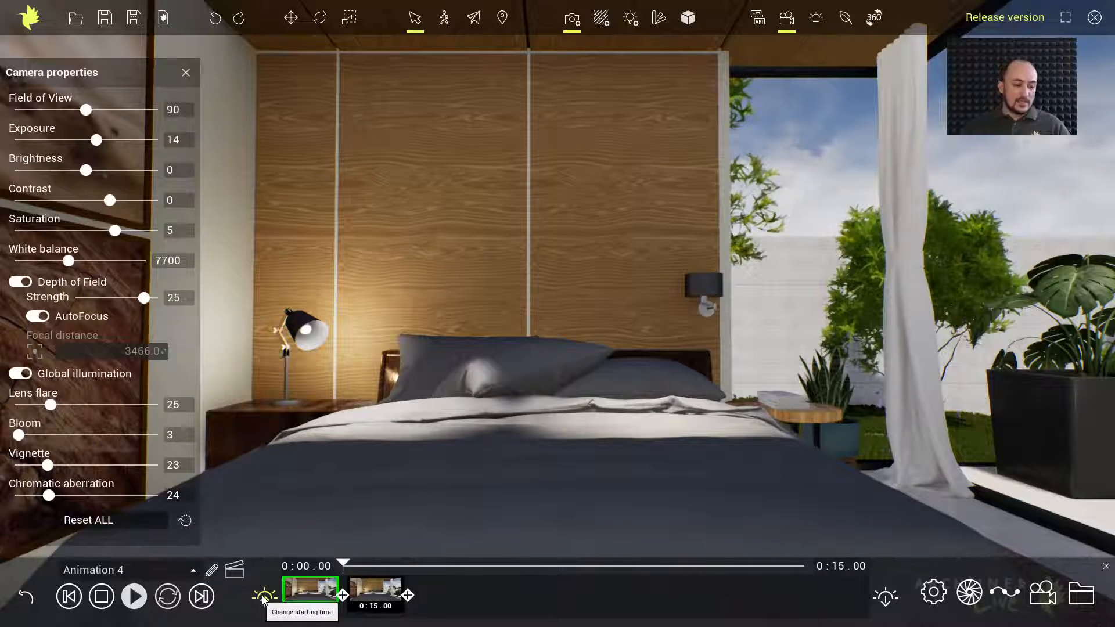
Step: Set the bedroom animation's starting time to 08:37 on June 7 and match the end date to it
{"action": "left_click", "coordinate": [265, 600]}
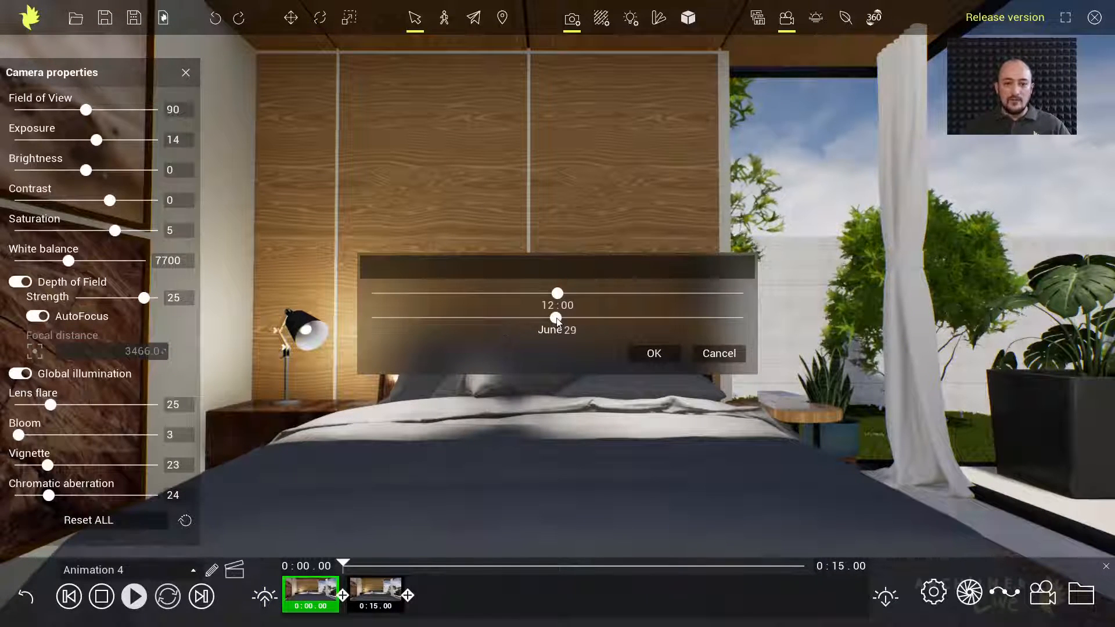
{"action": "left_click_drag", "start_coordinate": [548, 319], "coordinate": [536, 319]}
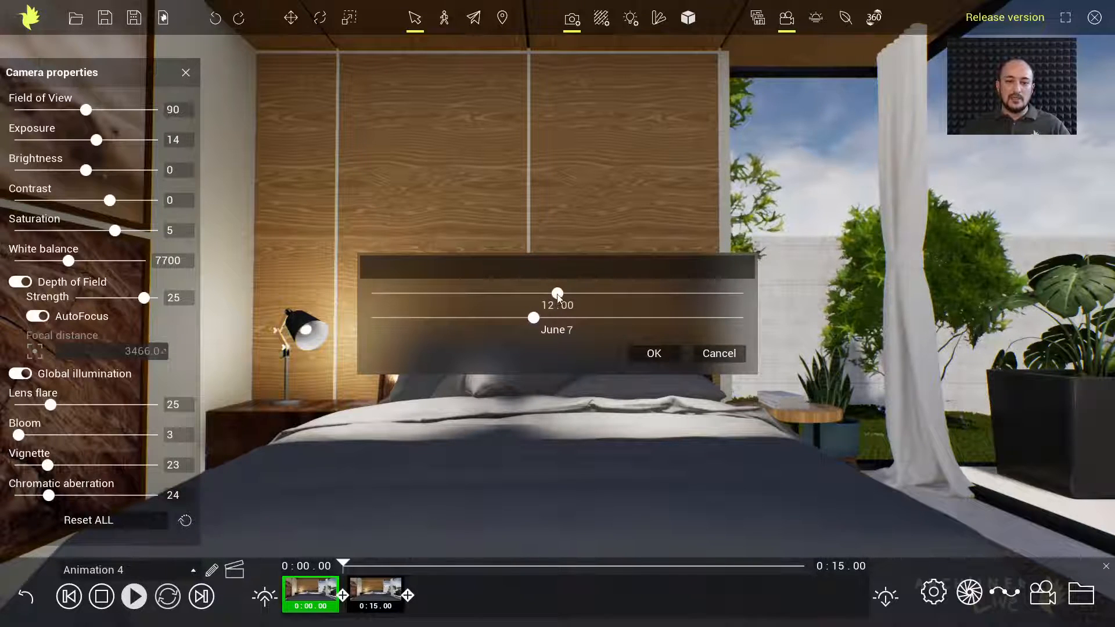
{"action": "left_click_drag", "start_coordinate": [557, 296], "coordinate": [505, 295]}
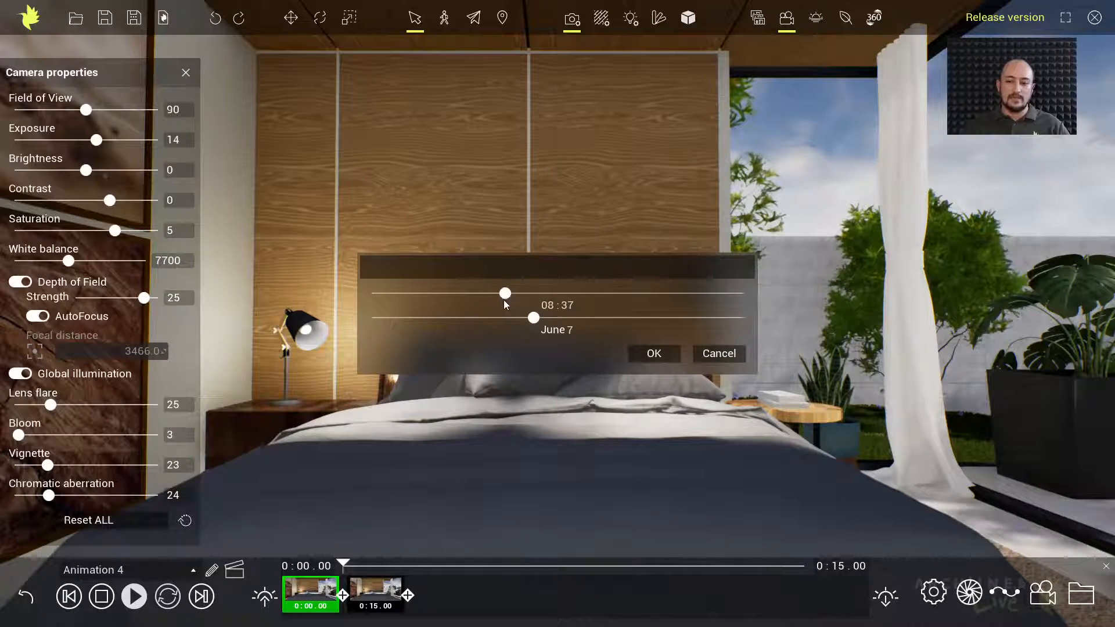
{"action": "left_click", "coordinate": [662, 353]}
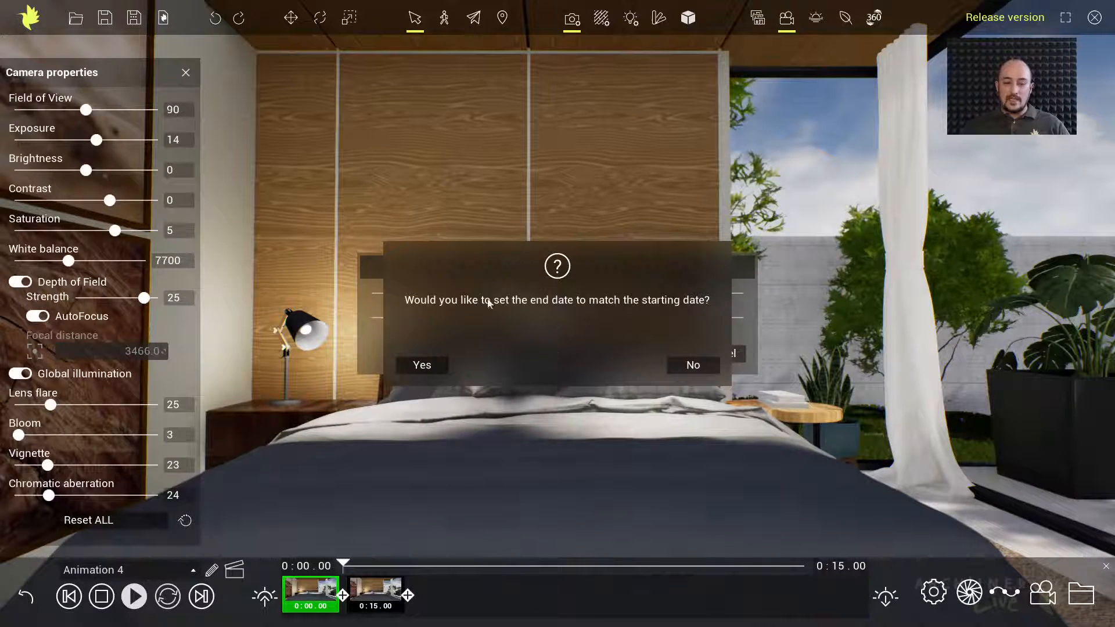
{"action": "left_click", "coordinate": [421, 364]}
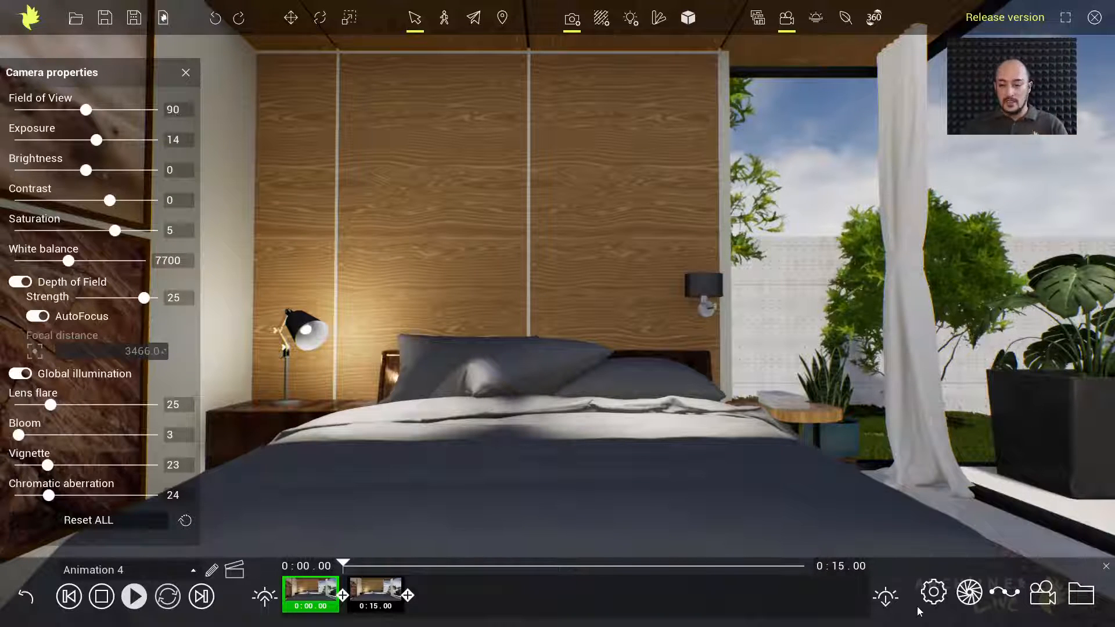
Step: Set the bedroom animation's end time to 14:59 on June 7
{"action": "left_click", "coordinate": [887, 598]}
{"action": "left_click_drag", "start_coordinate": [532, 293], "coordinate": [604, 293]}
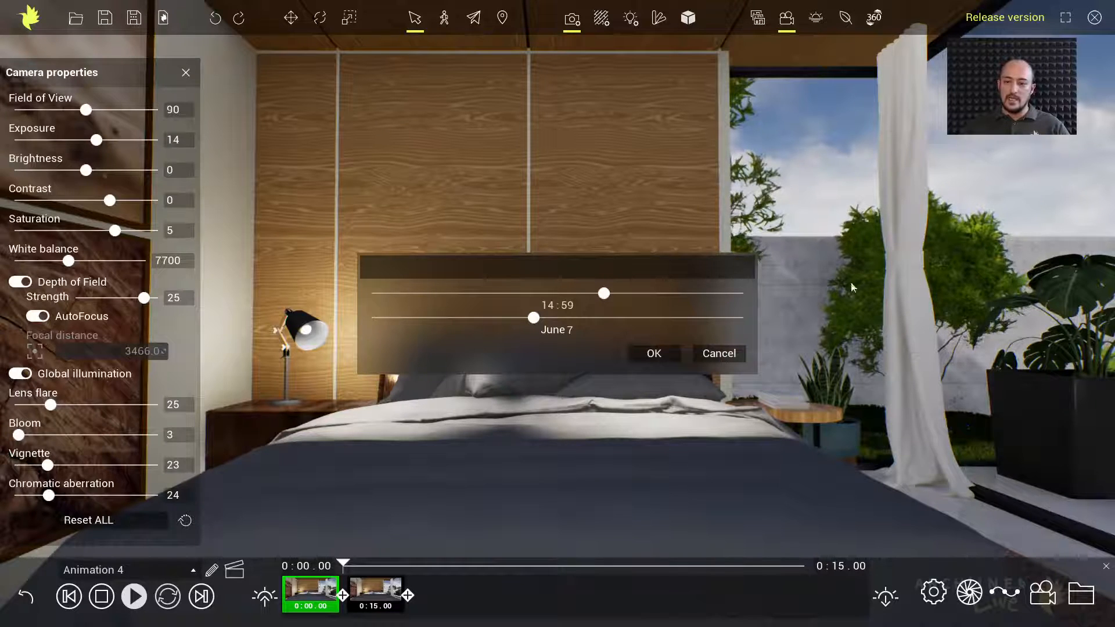
{"action": "left_click", "coordinate": [650, 357]}
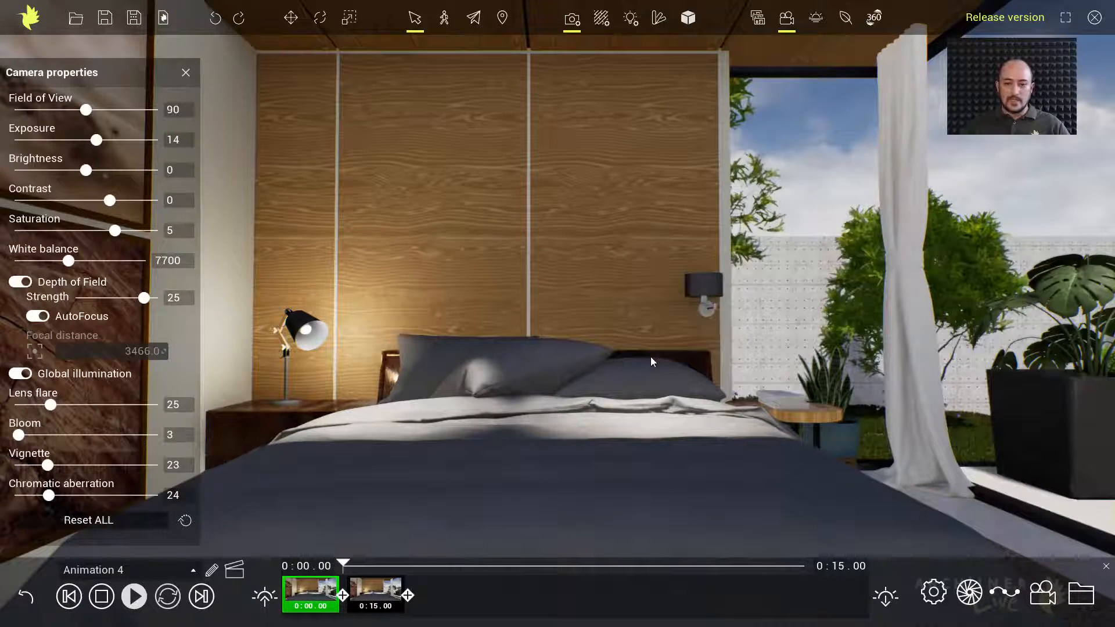
Step: Scrub back to the start and play the bedroom animation to examine how sunlight and shadows move through the day
{"action": "left_click", "coordinate": [351, 565]}
{"action": "left_click_drag", "start_coordinate": [374, 559], "coordinate": [330, 566]}
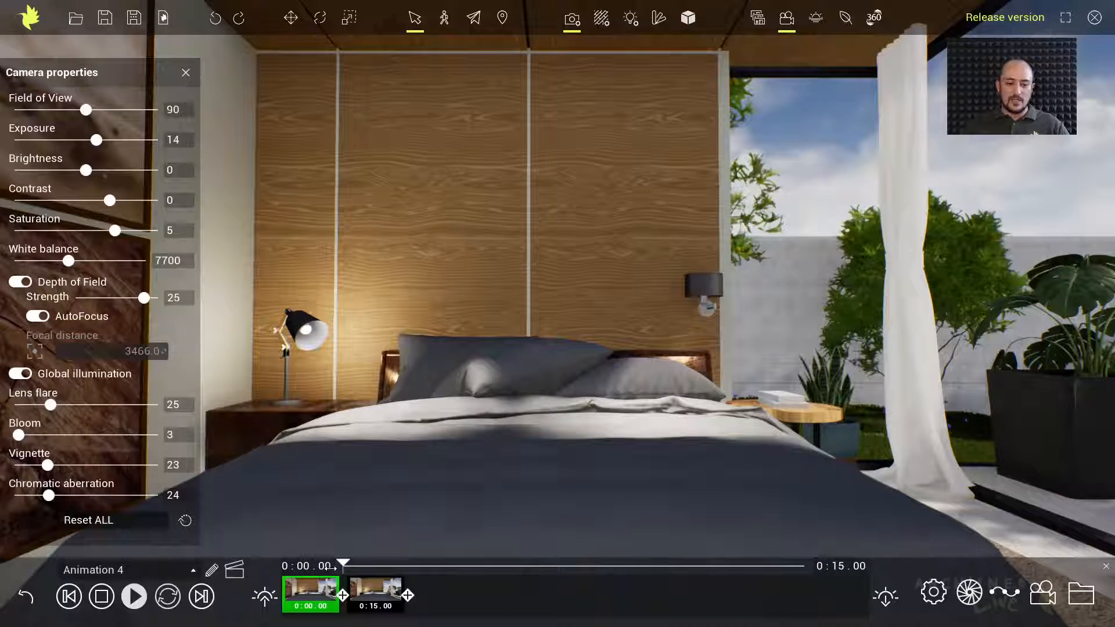
{"action": "left_click", "coordinate": [134, 596]}
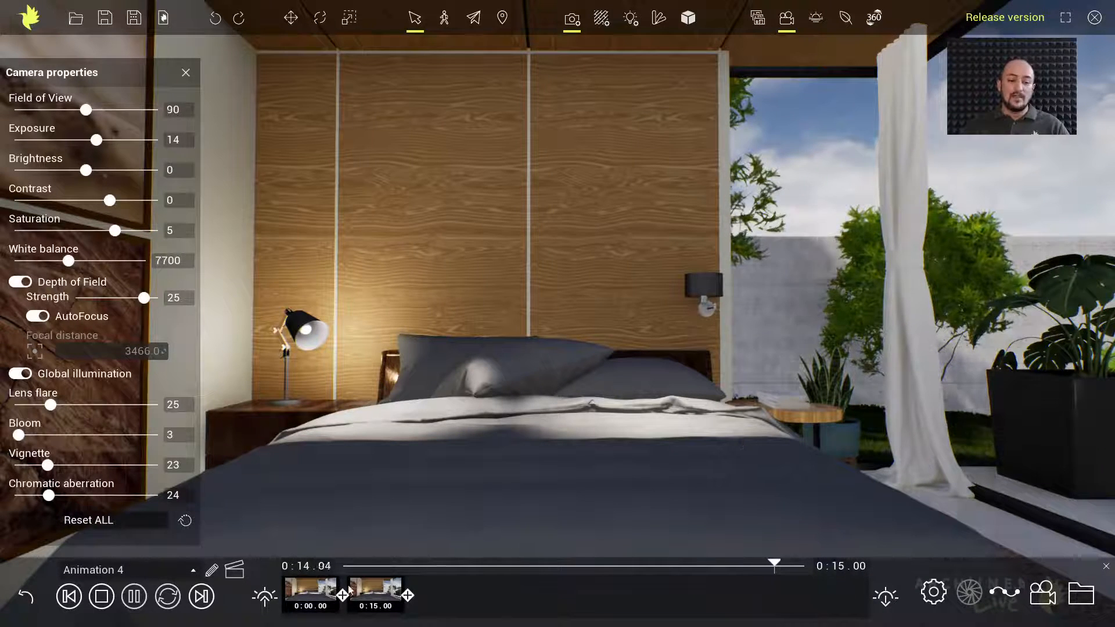
{"action": "mouse_move", "coordinate": [309, 599]}
{"action": "mouse_move", "coordinate": [372, 599]}
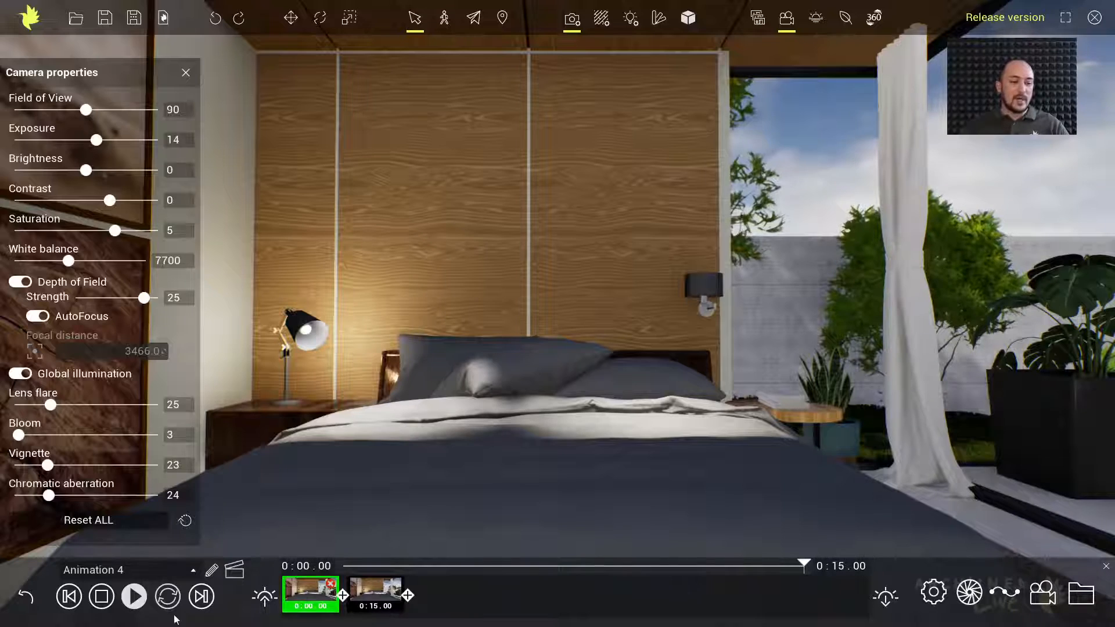
Step: Return to the animation list, open the first animation and scrub forward to about 11.7 seconds to inspect its camera path
{"action": "left_click", "coordinate": [32, 599]}
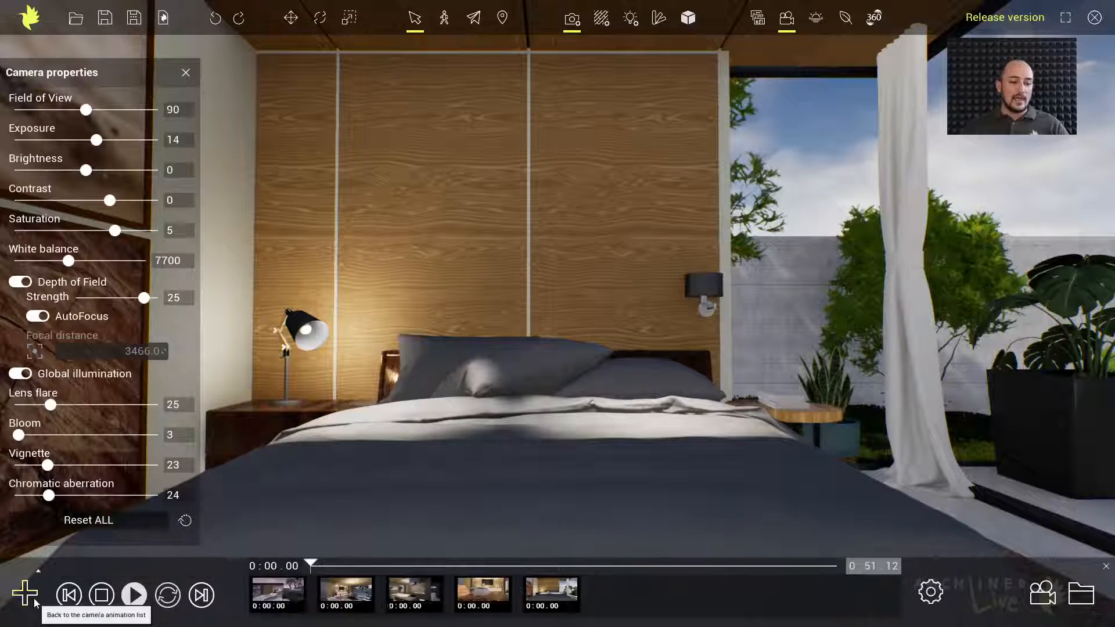
{"action": "left_click", "coordinate": [282, 592]}
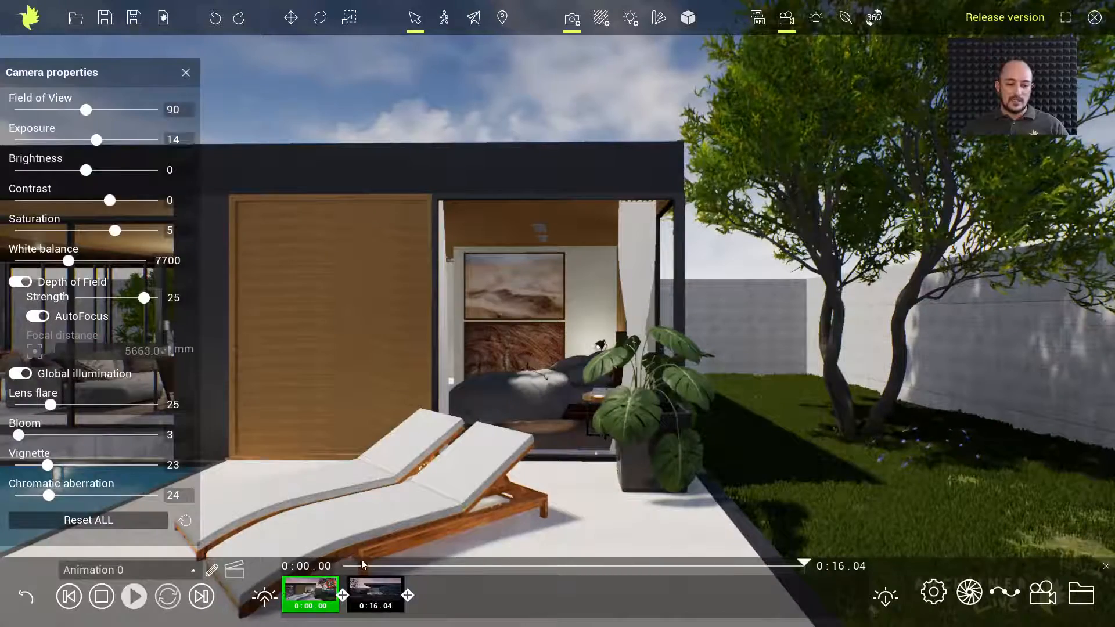
{"action": "left_click_drag", "start_coordinate": [346, 565], "coordinate": [703, 583]}
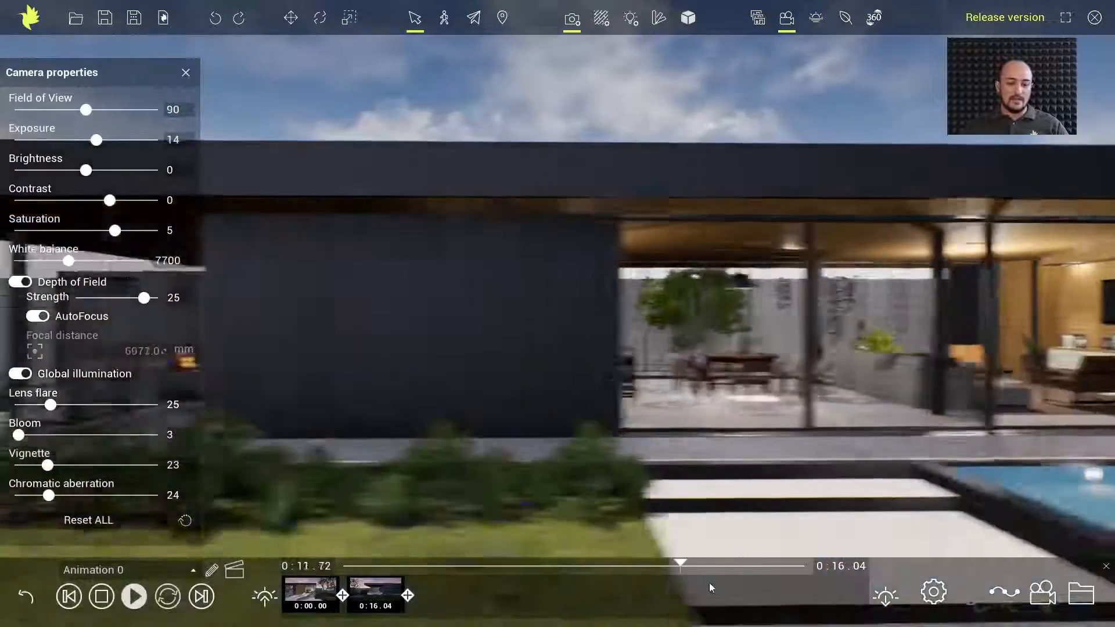
Step: Open the living room animation from the animation list and play it to examine its camera path, stopping playback before it finishes
{"action": "left_click", "coordinate": [26, 596]}
{"action": "left_click", "coordinate": [346, 591]}
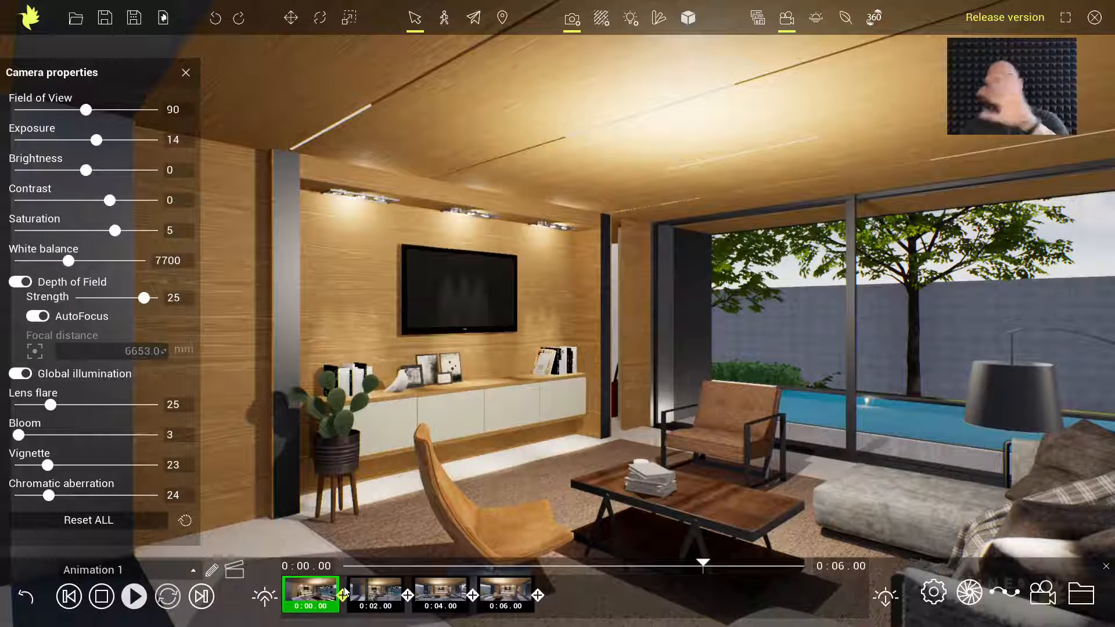
{"action": "left_click", "coordinate": [135, 599]}
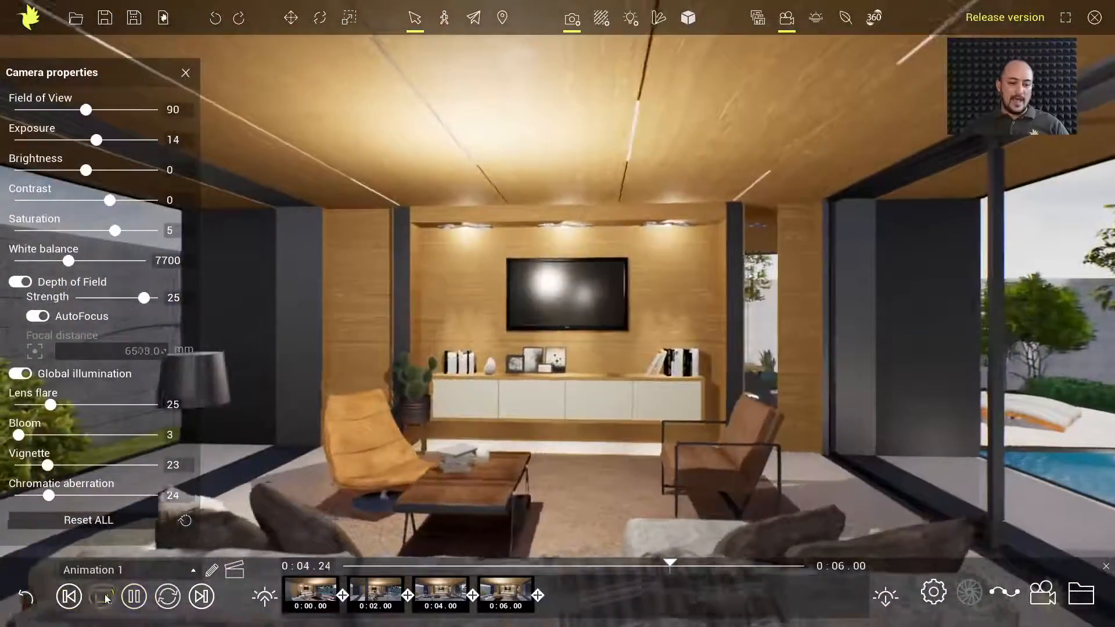
{"action": "left_click", "coordinate": [104, 597]}
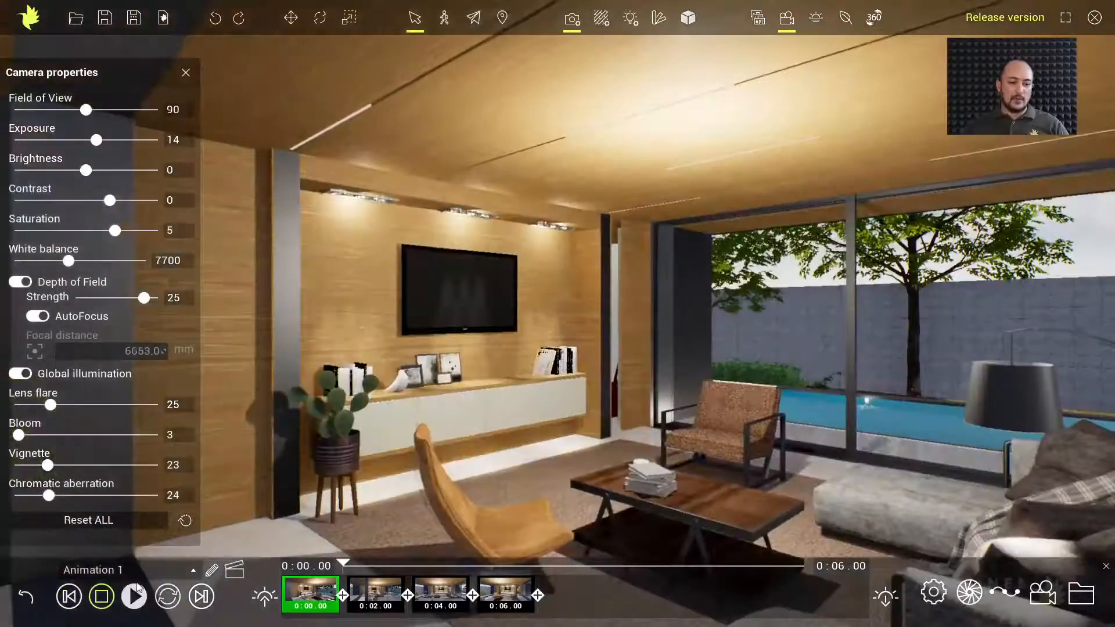
Step: Return to the animation list, open the kitchen animation and play it to examine its camera movement, closing the animation selector after stopping
{"action": "left_click", "coordinate": [30, 601]}
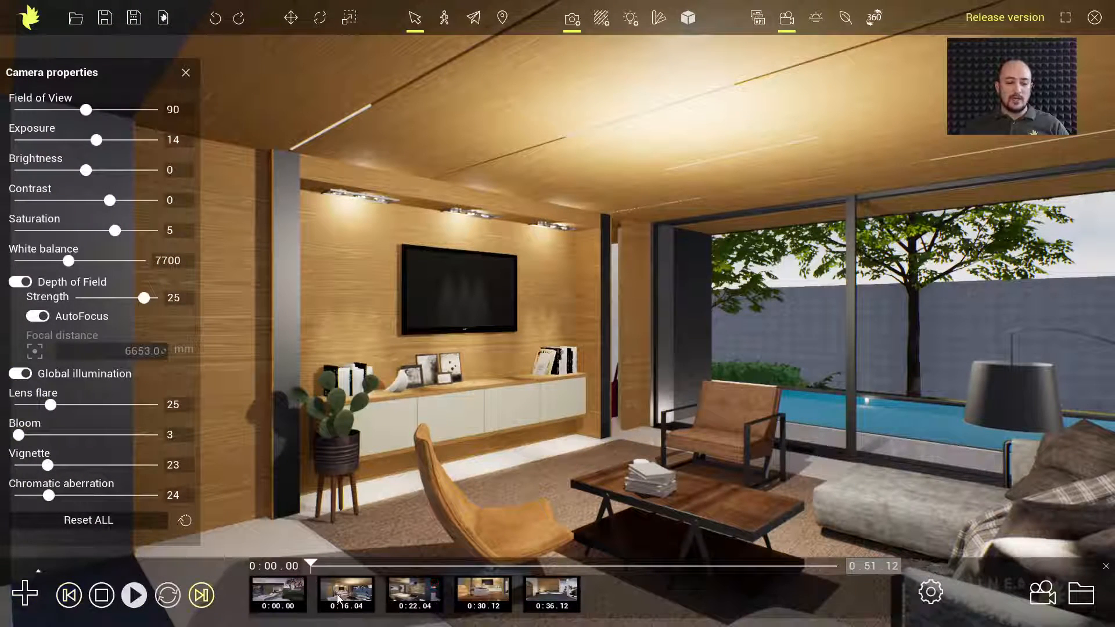
{"action": "mouse_move", "coordinate": [405, 598]}
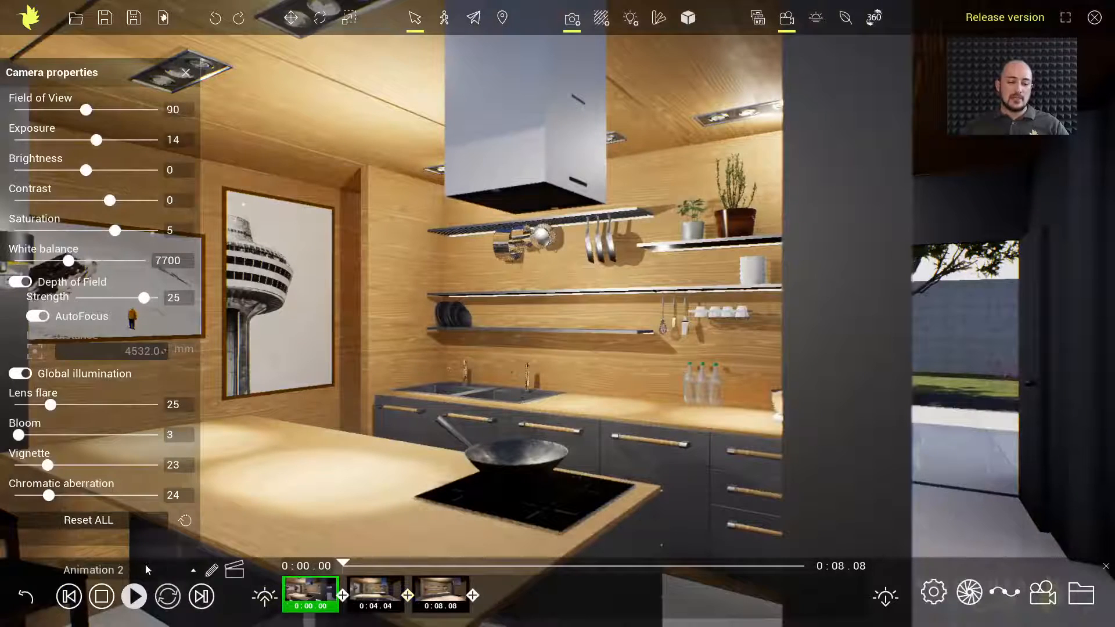
{"action": "left_click", "coordinate": [196, 573]}
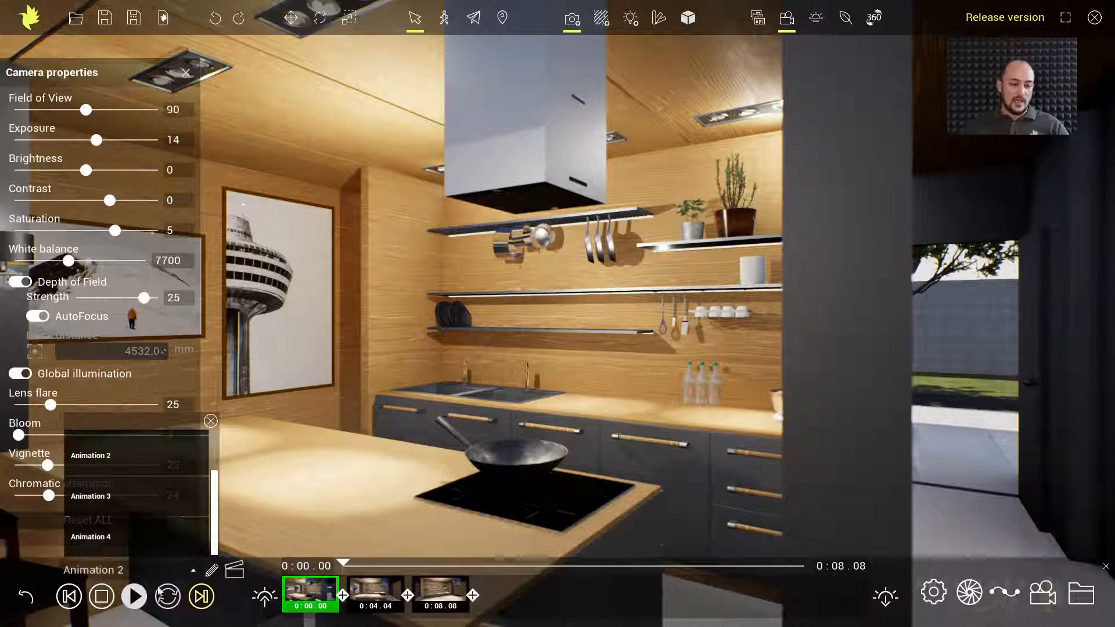
{"action": "left_click", "coordinate": [134, 597]}
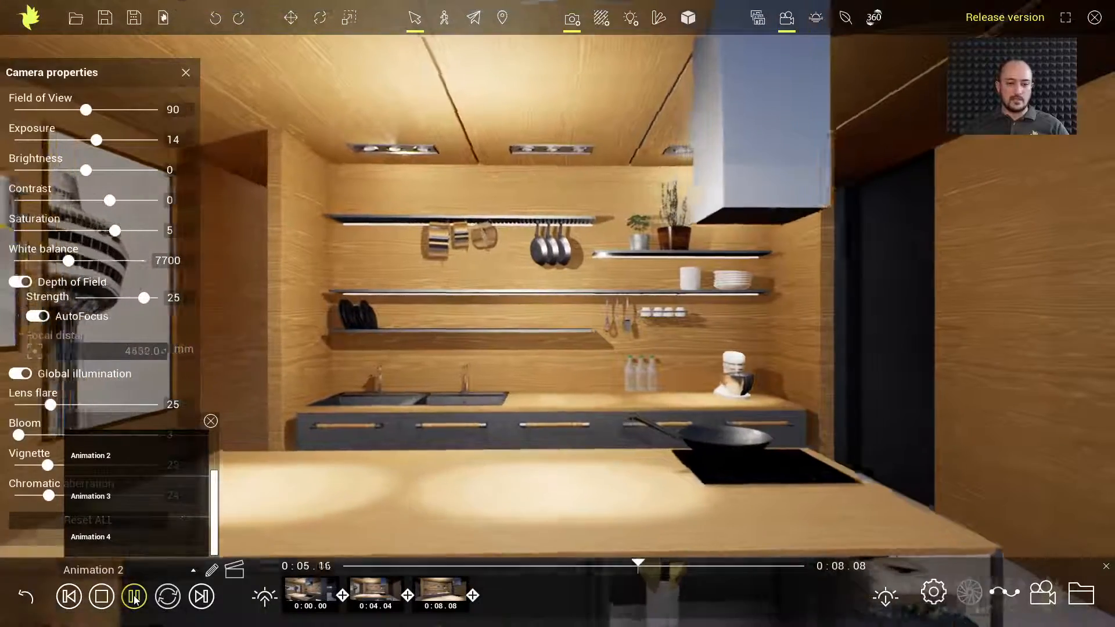
{"action": "left_click", "coordinate": [102, 598]}
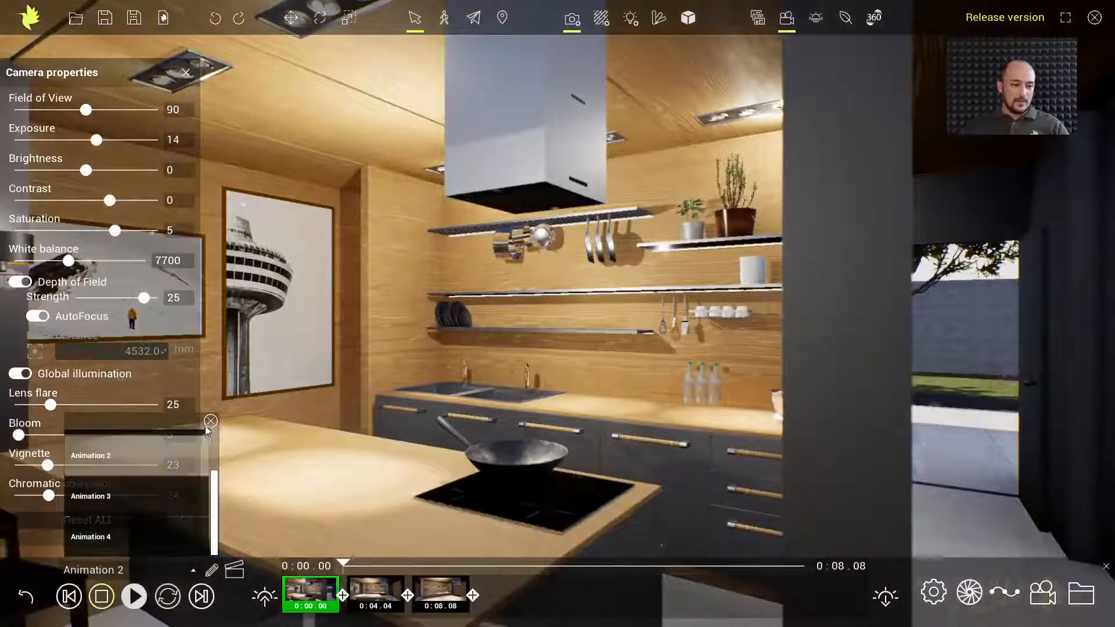
{"action": "left_click", "coordinate": [210, 423]}
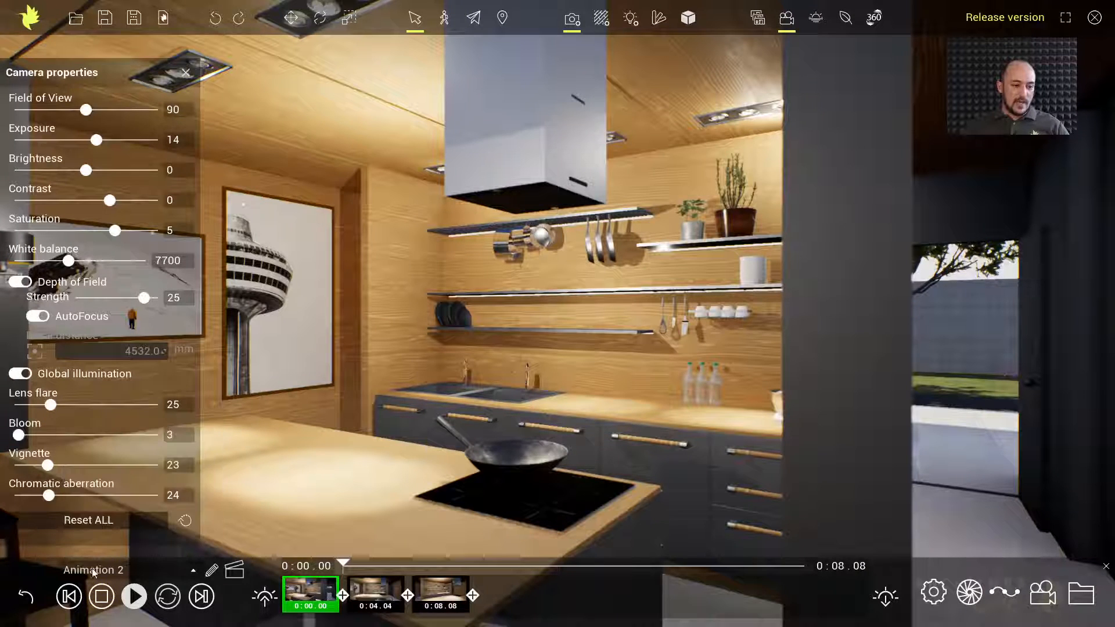
Step: Open the stacked-books close-up animation and the bedroom animation in turn from the animation list to inspect their opening views
{"action": "left_click", "coordinate": [21, 601]}
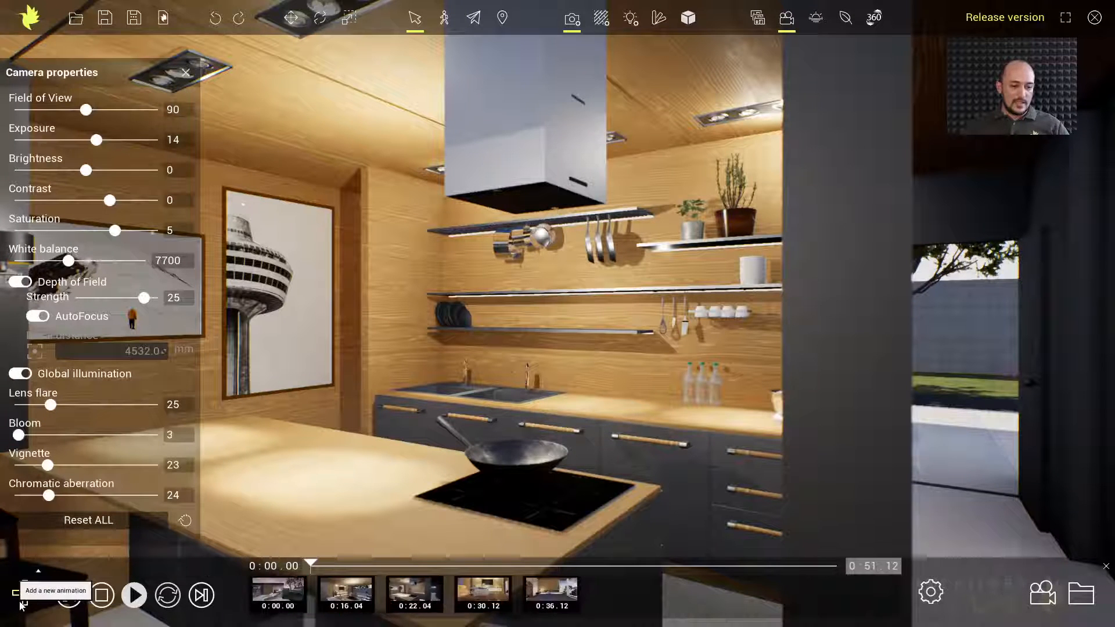
{"action": "left_click", "coordinate": [478, 590]}
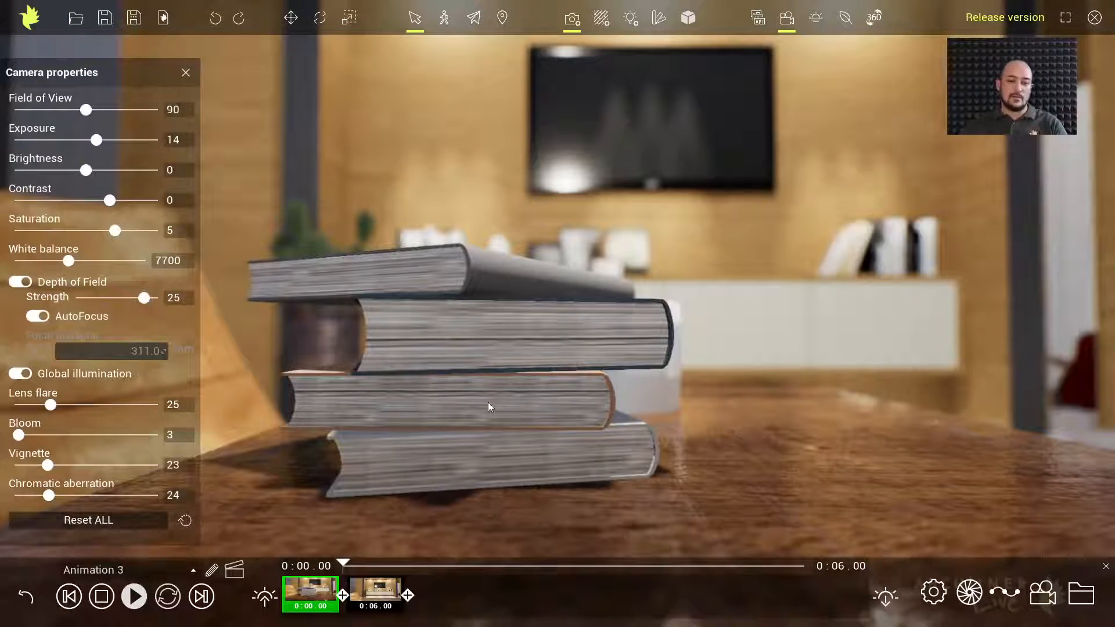
{"action": "left_click", "coordinate": [232, 572]}
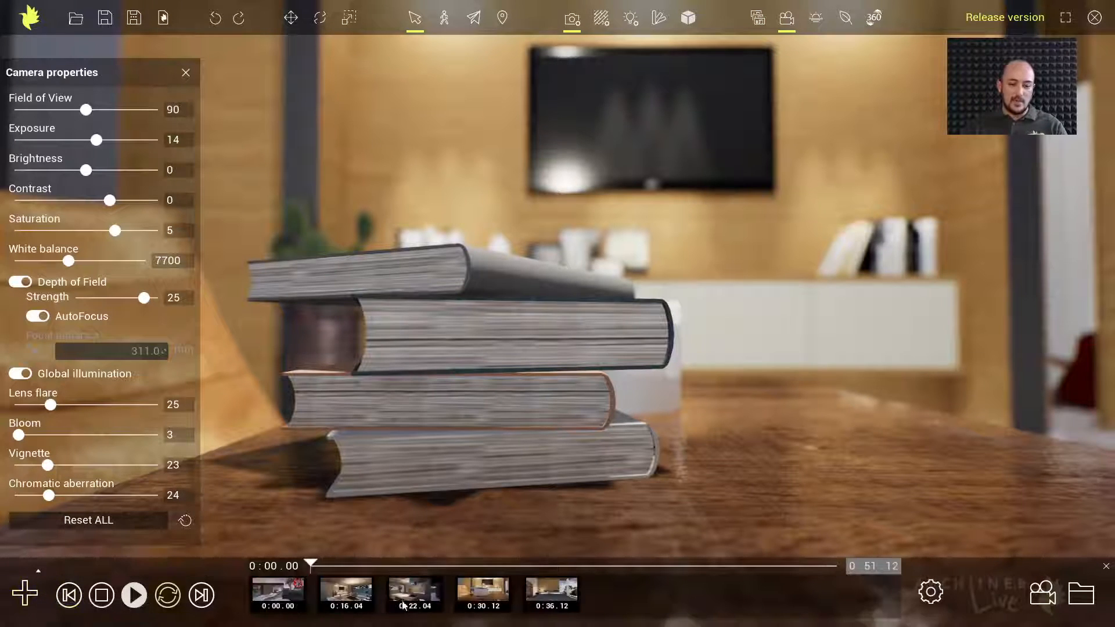
{"action": "left_click", "coordinate": [545, 587]}
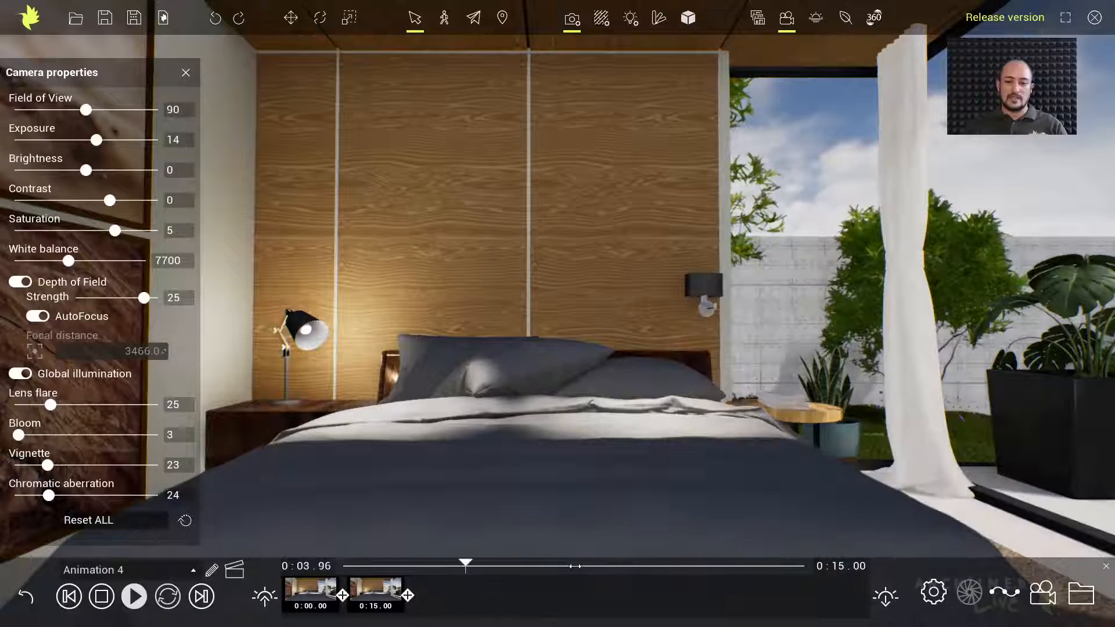
{"action": "left_click", "coordinate": [23, 595]}
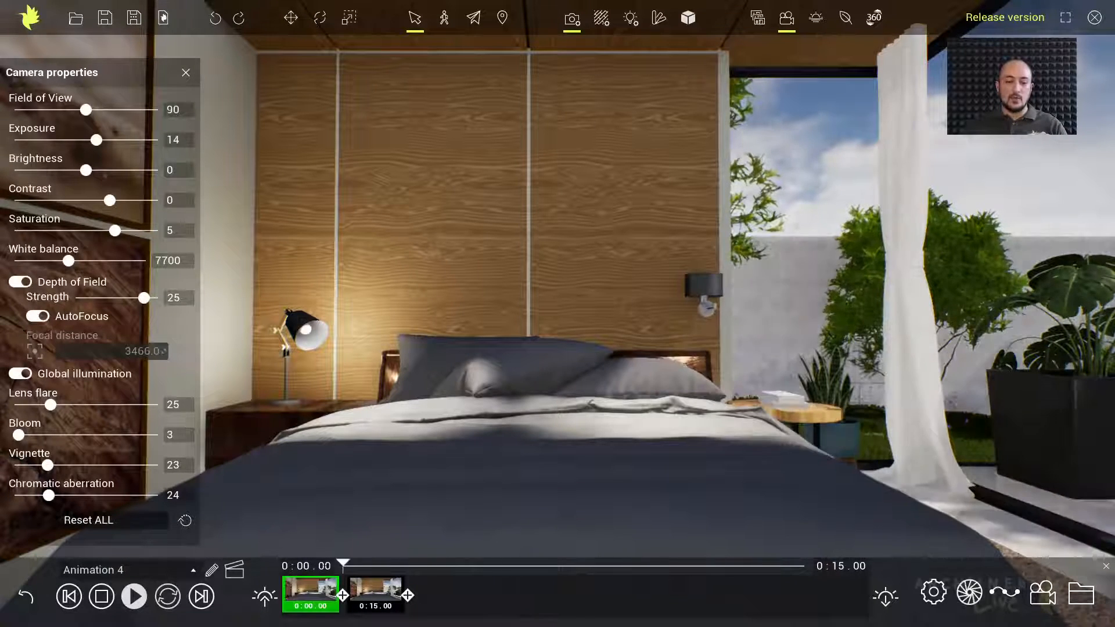
Step: Play the complete sequence of all animations from the animation list to review how they follow one another, and stop it
{"action": "left_click", "coordinate": [24, 595]}
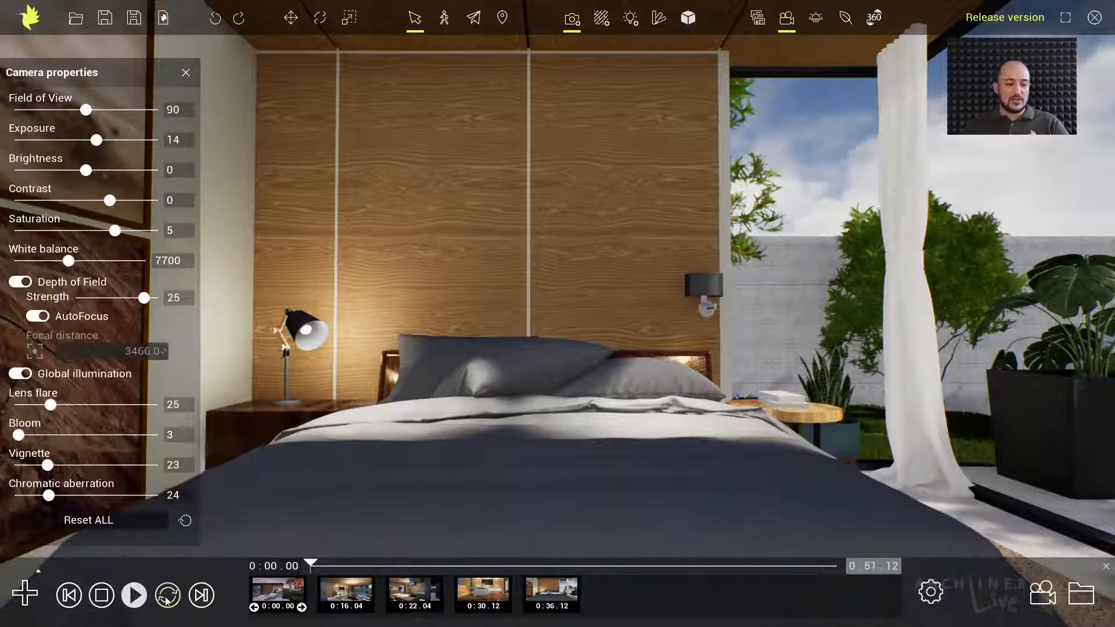
{"action": "left_click", "coordinate": [140, 603]}
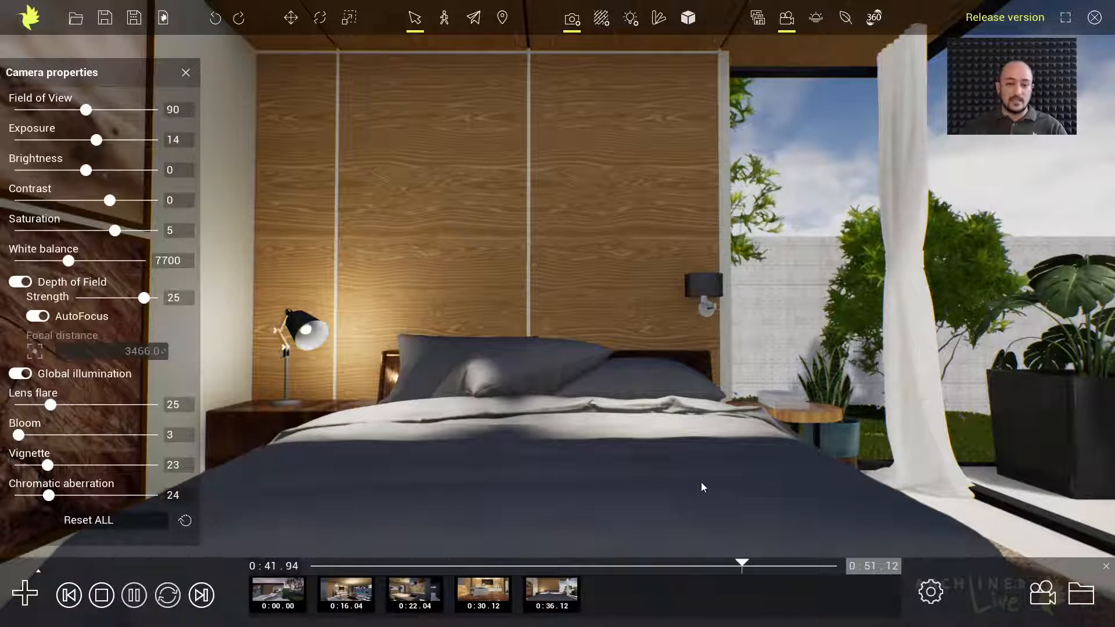
{"action": "left_click", "coordinate": [102, 595]}
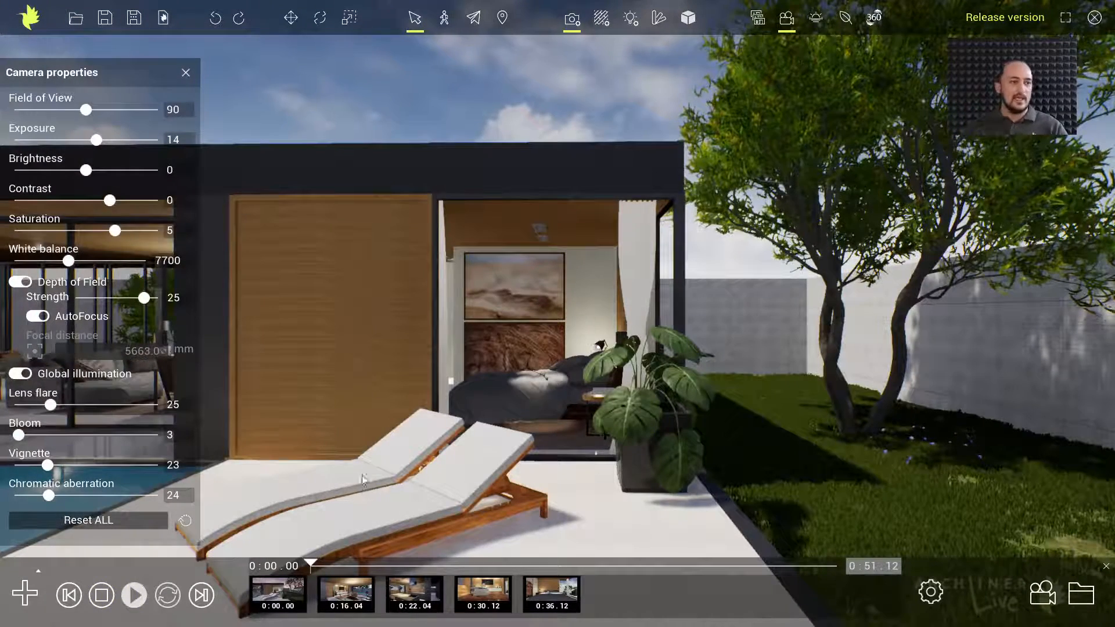
Step: Close the camera properties and enable transitions for the sequence, keeping fade in, crossfade and fade out at 1.0 s and 25 fps
{"action": "left_click", "coordinate": [186, 73]}
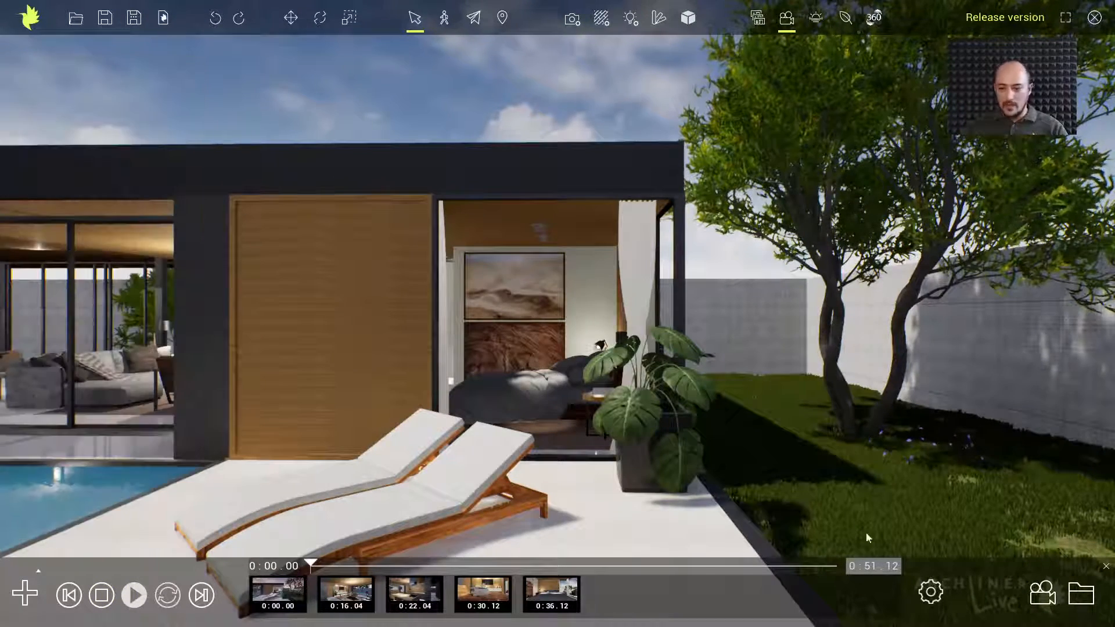
{"action": "left_click", "coordinate": [930, 592]}
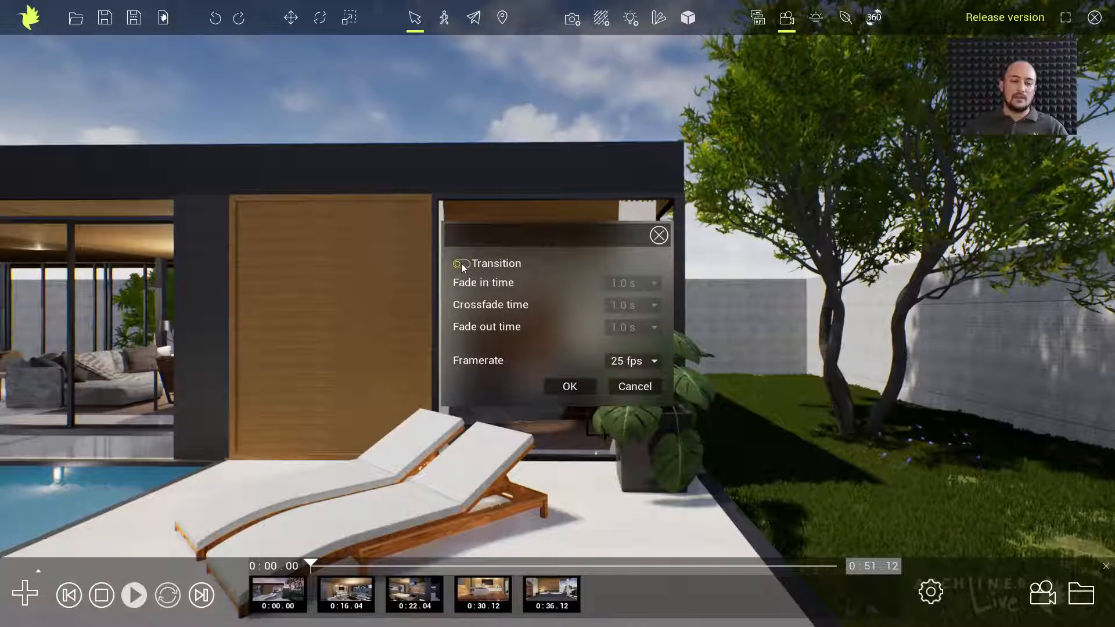
{"action": "left_click", "coordinate": [461, 264]}
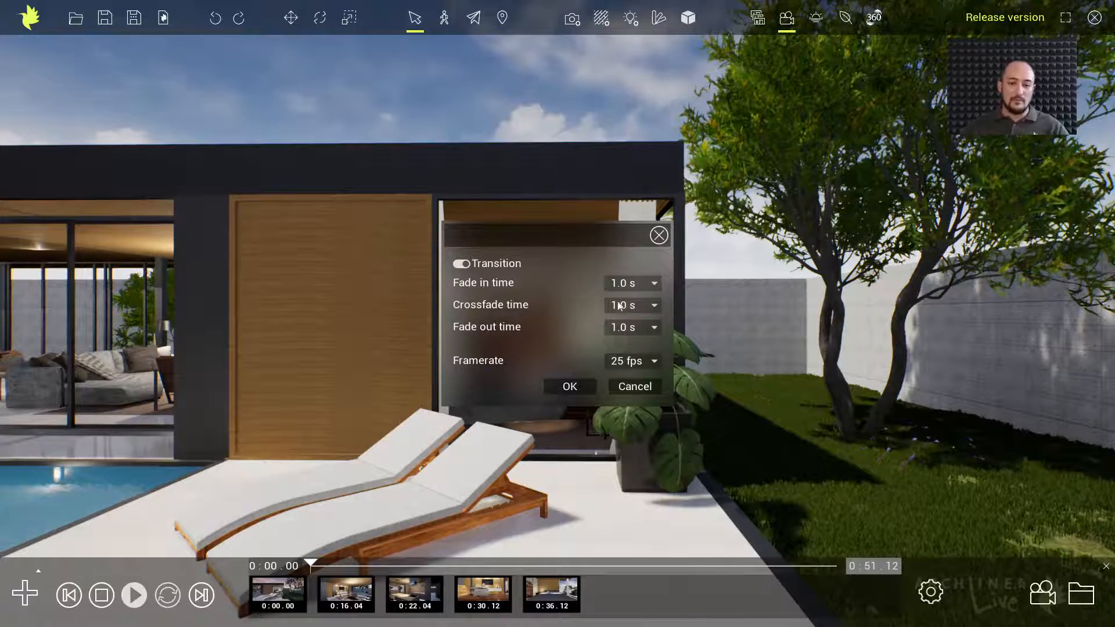
{"action": "left_click", "coordinate": [653, 283]}
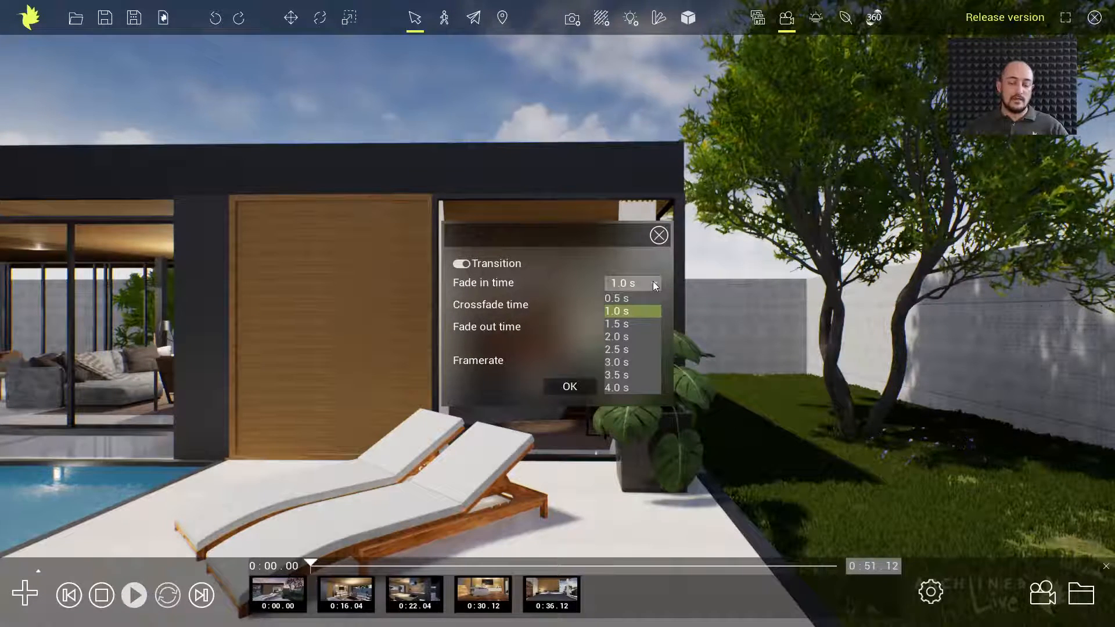
{"action": "left_click", "coordinate": [653, 283]}
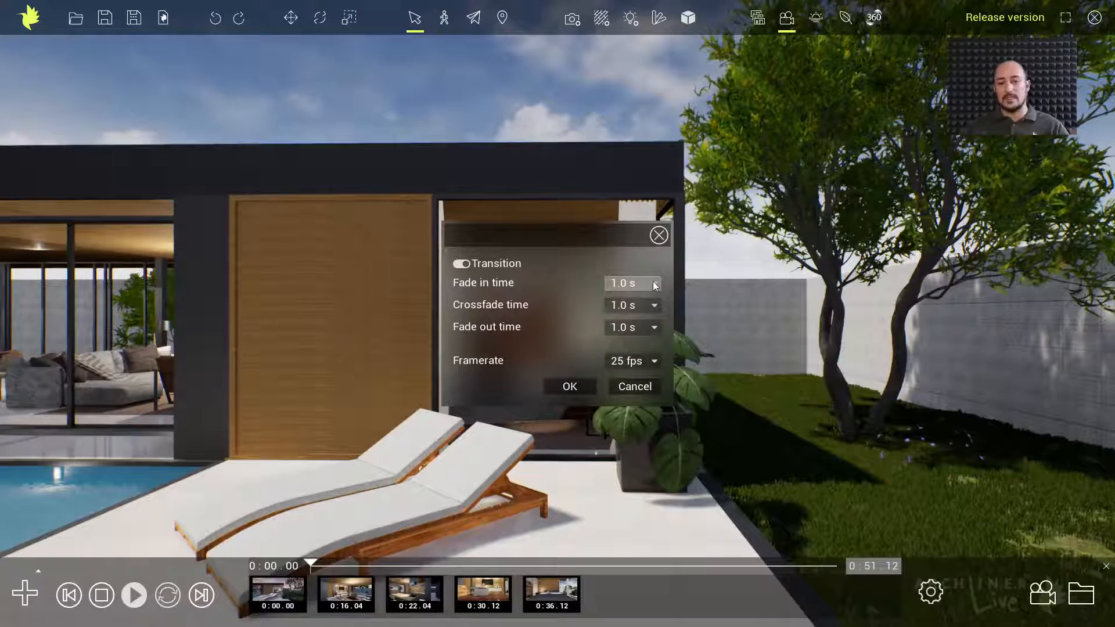
{"action": "left_click", "coordinate": [642, 364]}
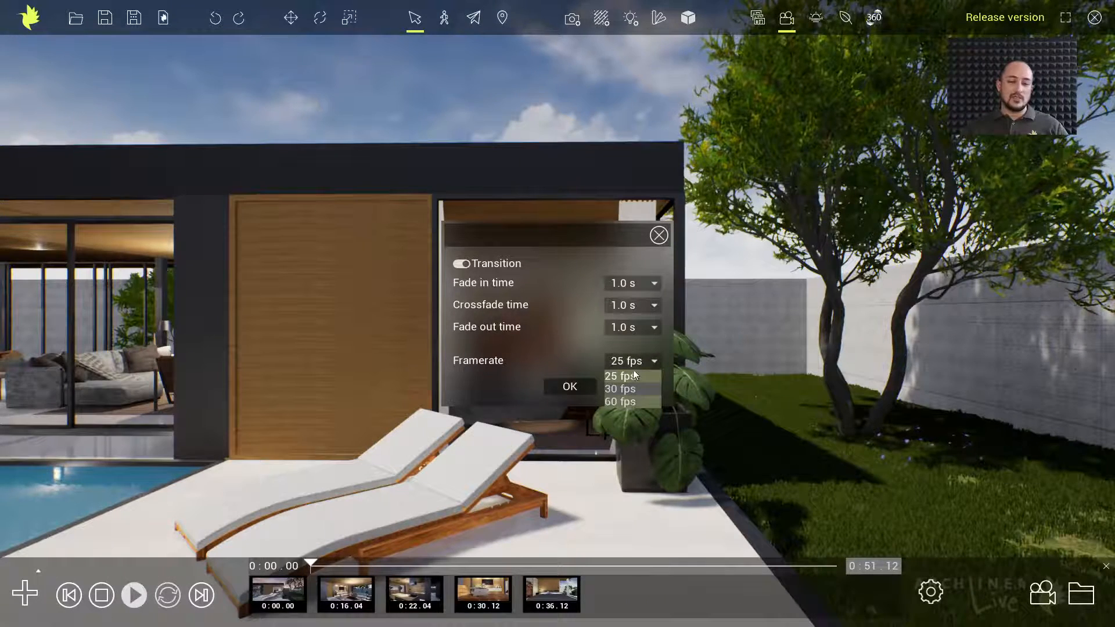
{"action": "left_click", "coordinate": [639, 364]}
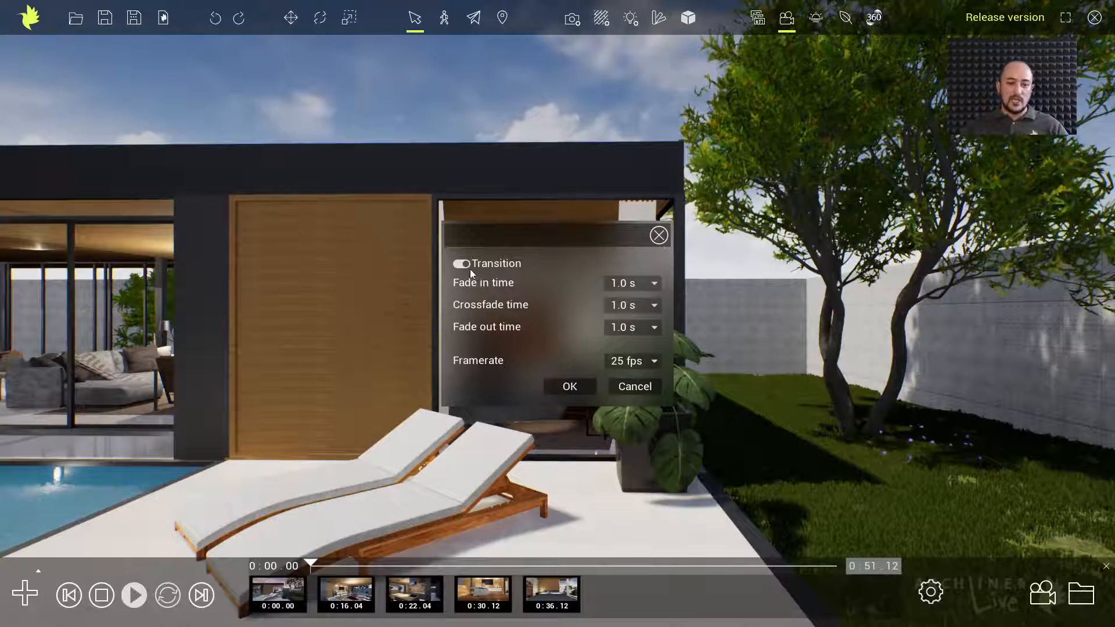
{"action": "left_click", "coordinate": [563, 385]}
Step: Scrub to about 12.9 seconds, play the sequence to check the transitions, stop it and review the transition settings without changing them
{"action": "left_click_drag", "start_coordinate": [313, 563], "coordinate": [443, 567]}
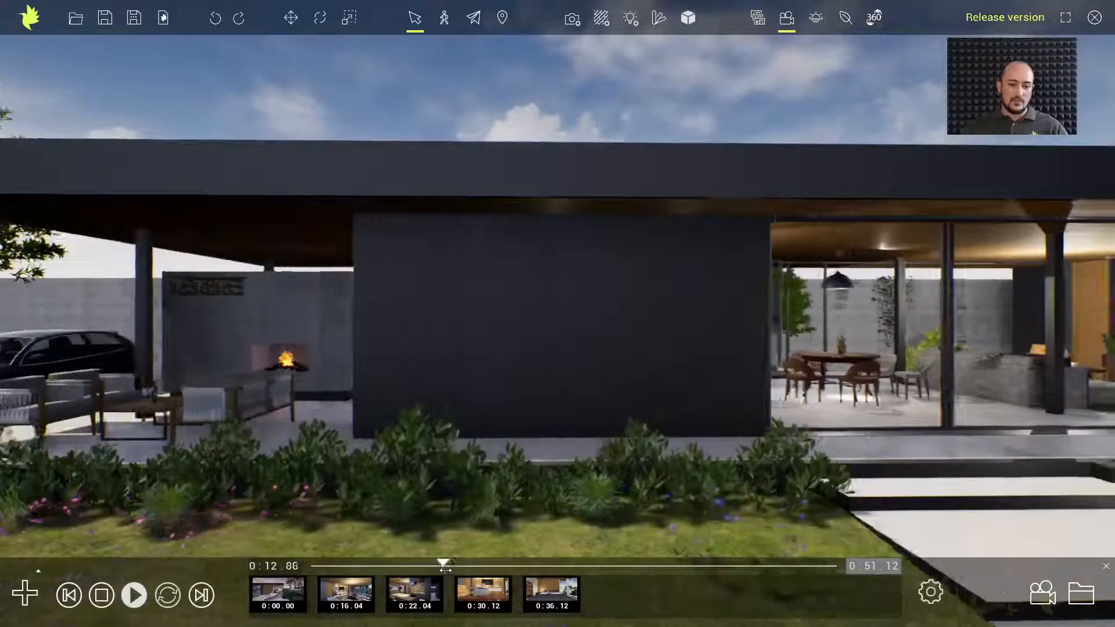
{"action": "left_click", "coordinate": [135, 595]}
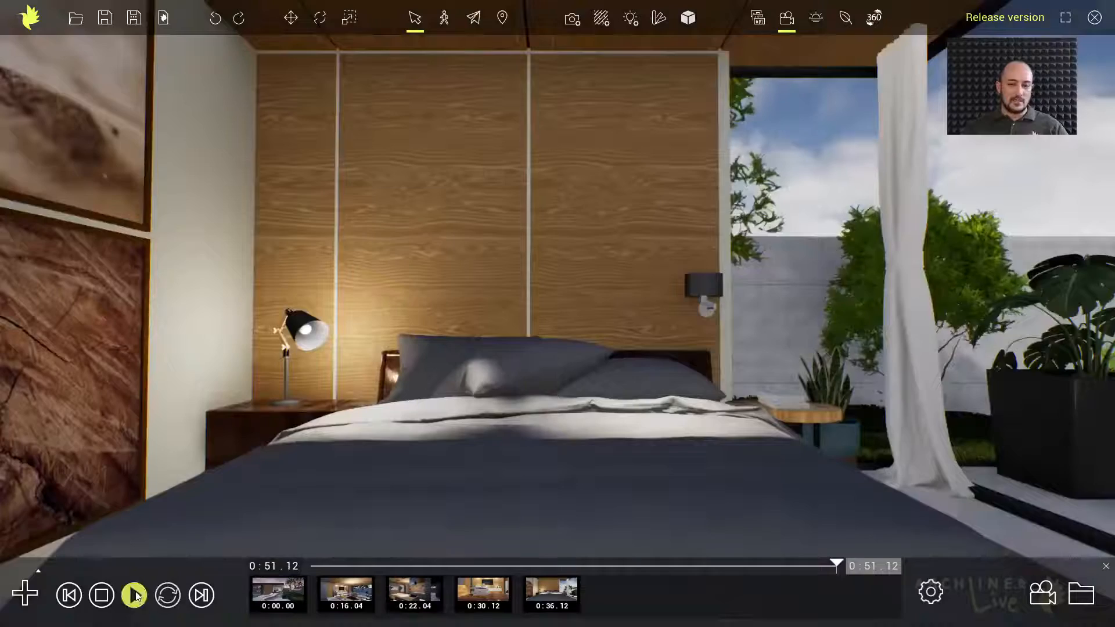
{"action": "left_click", "coordinate": [134, 596]}
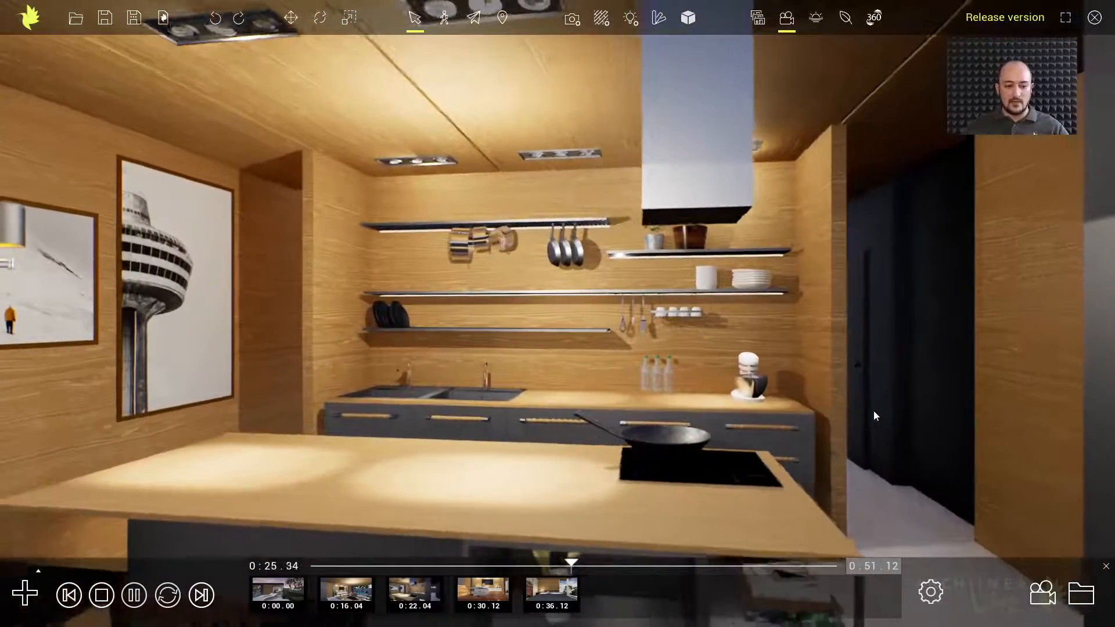
{"action": "left_click", "coordinate": [134, 598]}
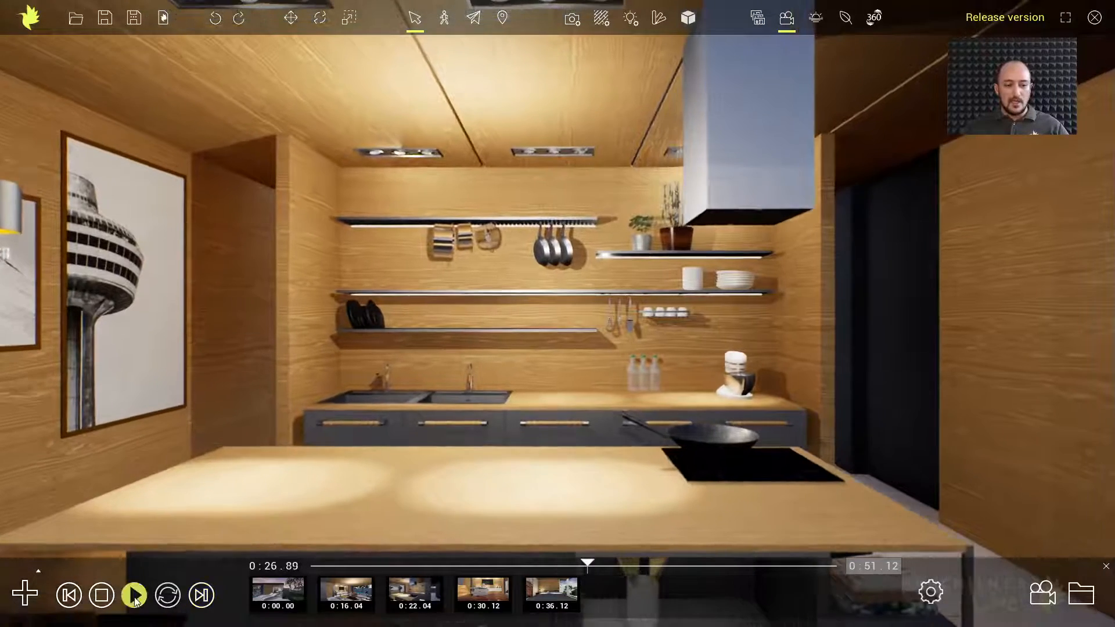
{"action": "left_click", "coordinate": [102, 596]}
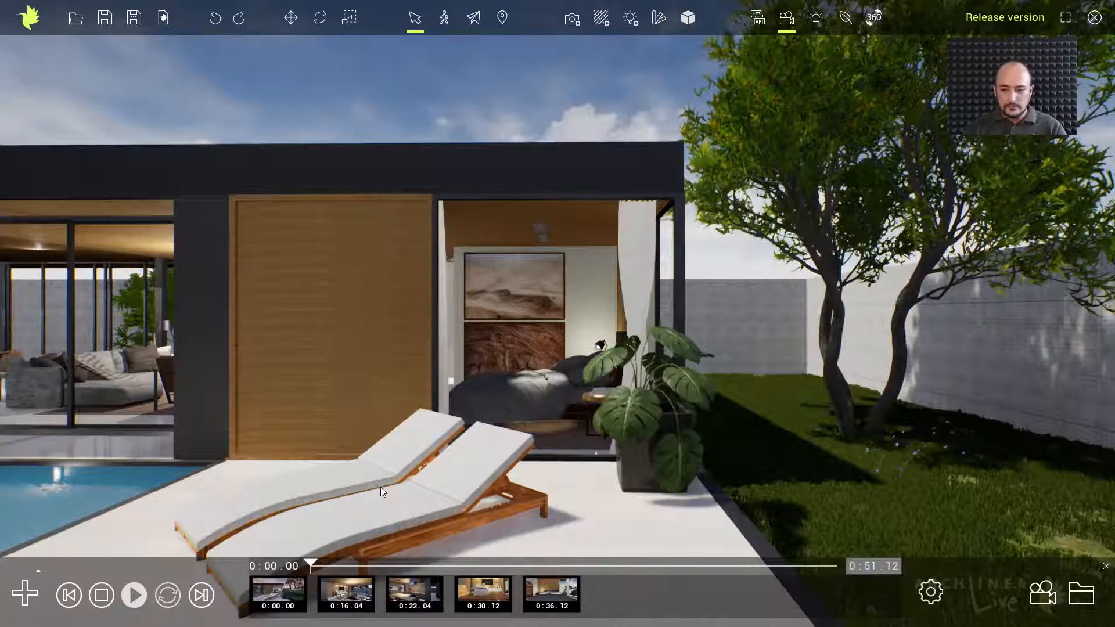
{"action": "left_click", "coordinate": [934, 602]}
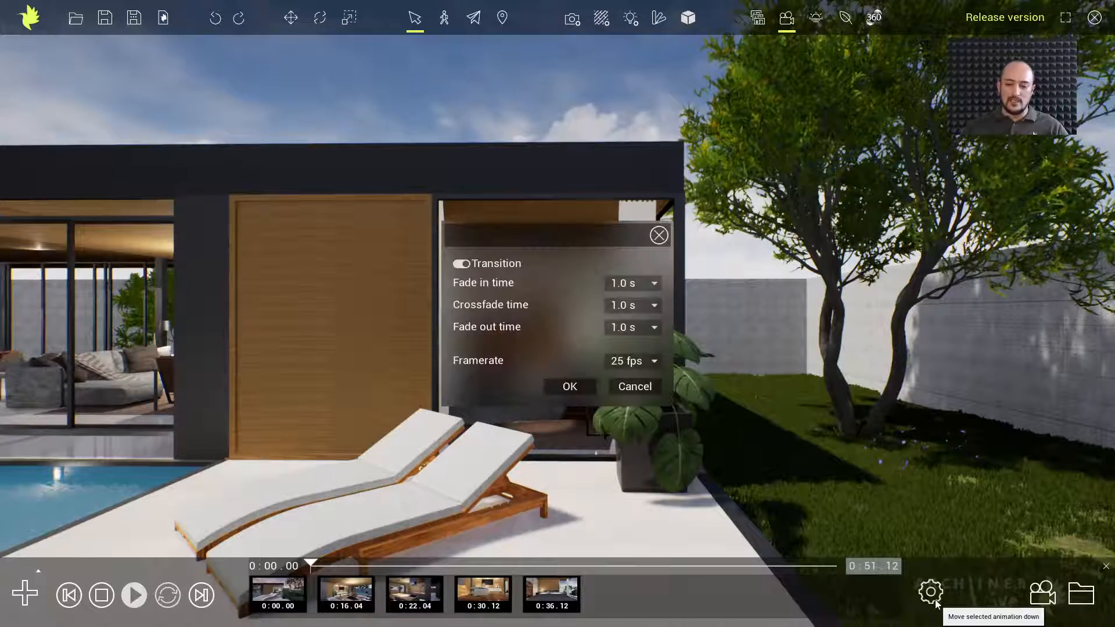
{"action": "left_click", "coordinate": [658, 235]}
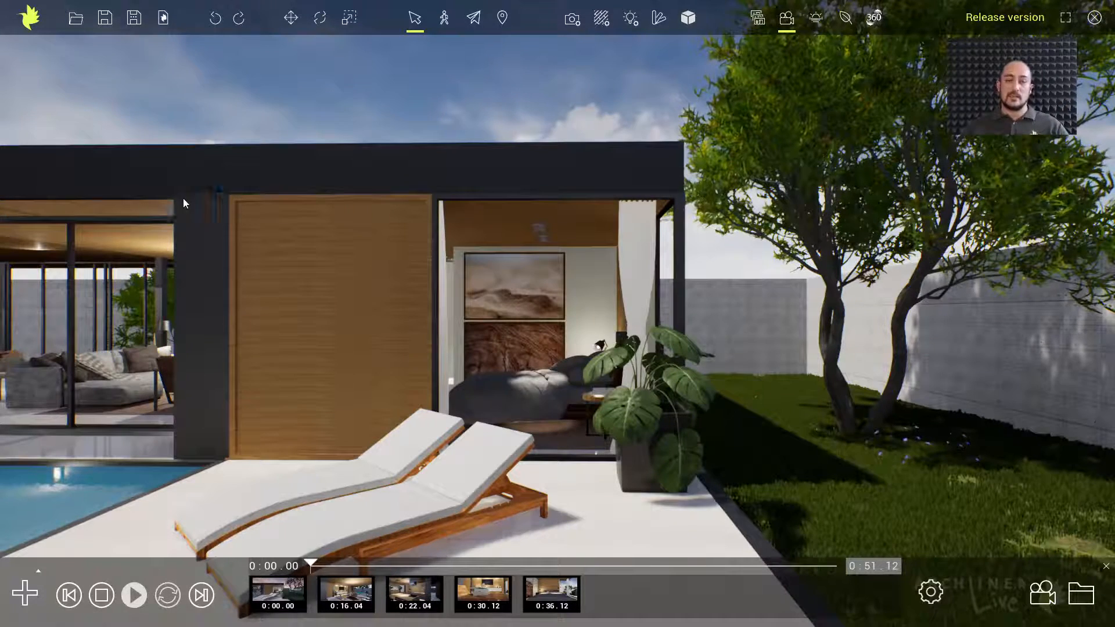
Step: Open the program options, decline saving the project, review the snapshot and animation resolutions, and cancel without changing Window size
{"action": "left_click", "coordinate": [28, 18]}
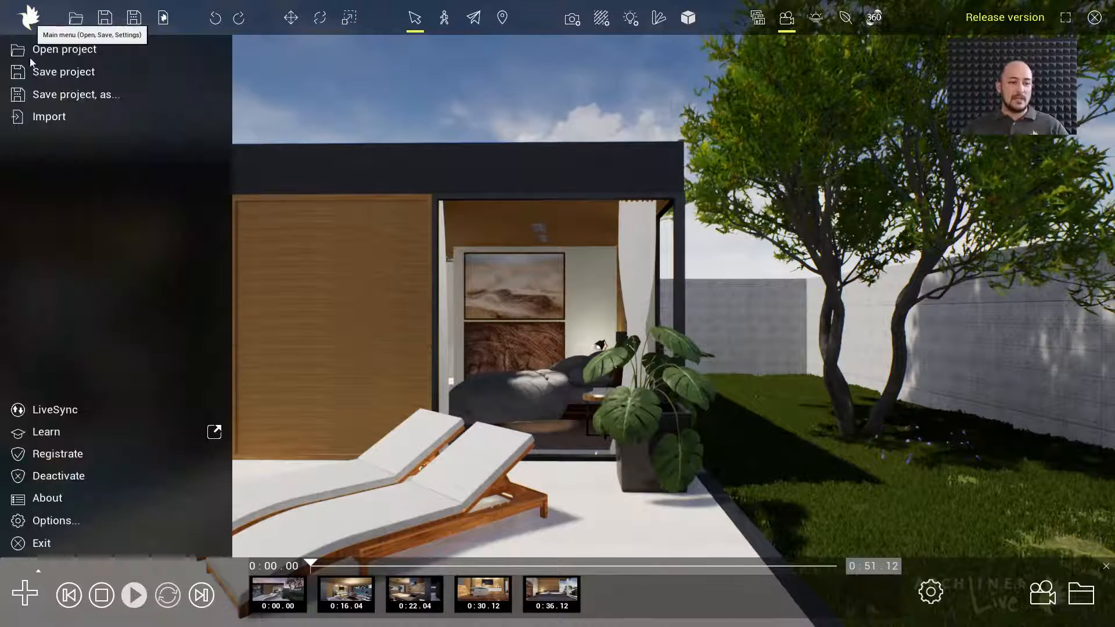
{"action": "left_click", "coordinate": [64, 521]}
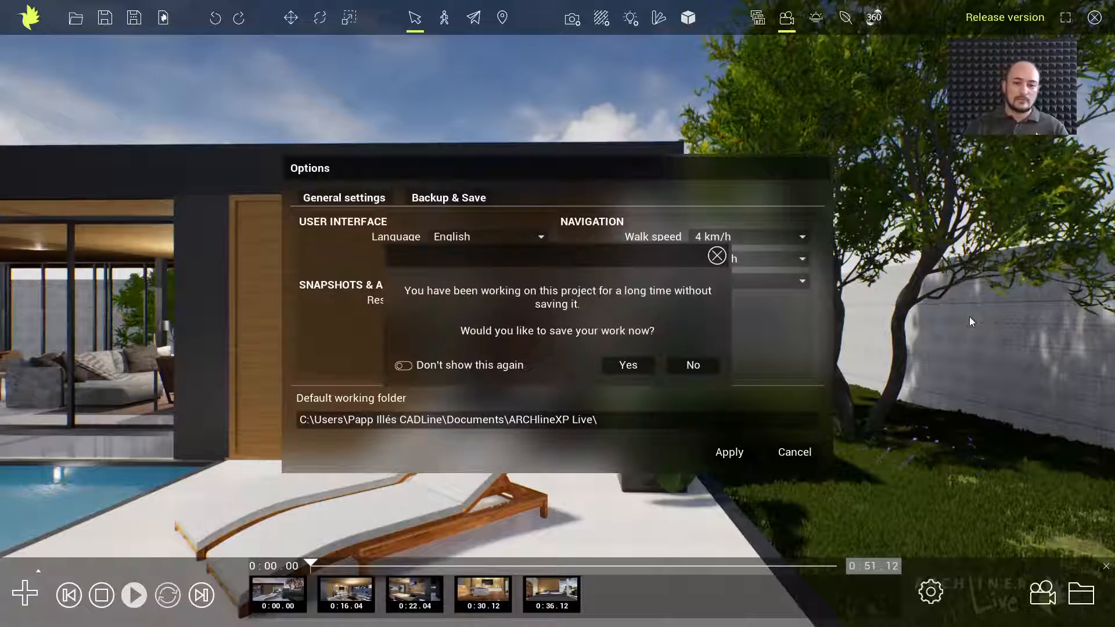
{"action": "left_click", "coordinate": [684, 364]}
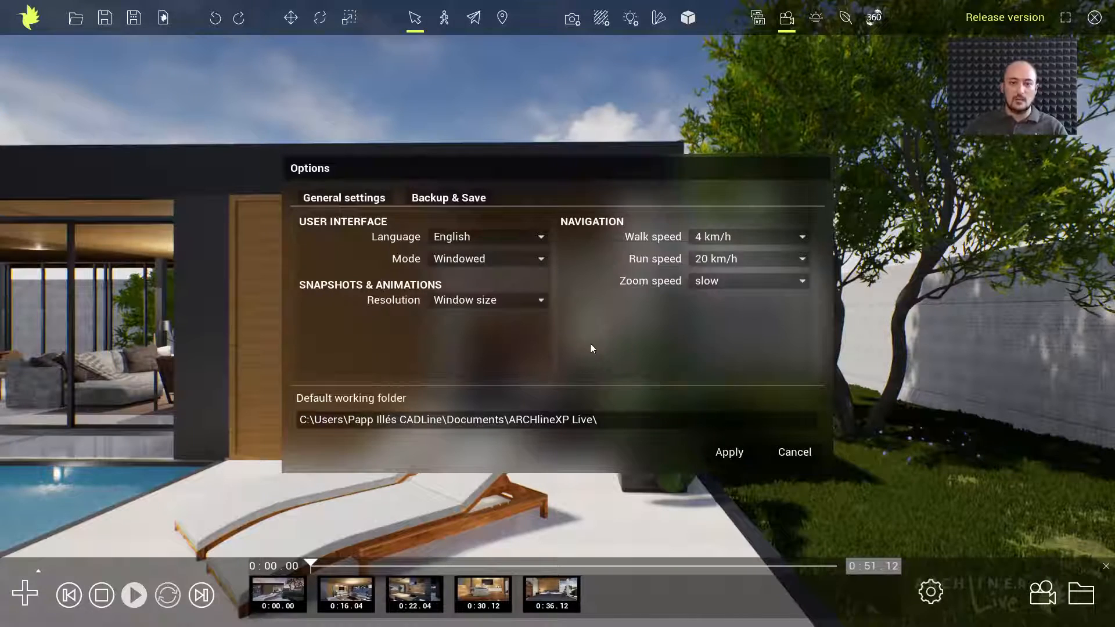
{"action": "left_click", "coordinate": [507, 301]}
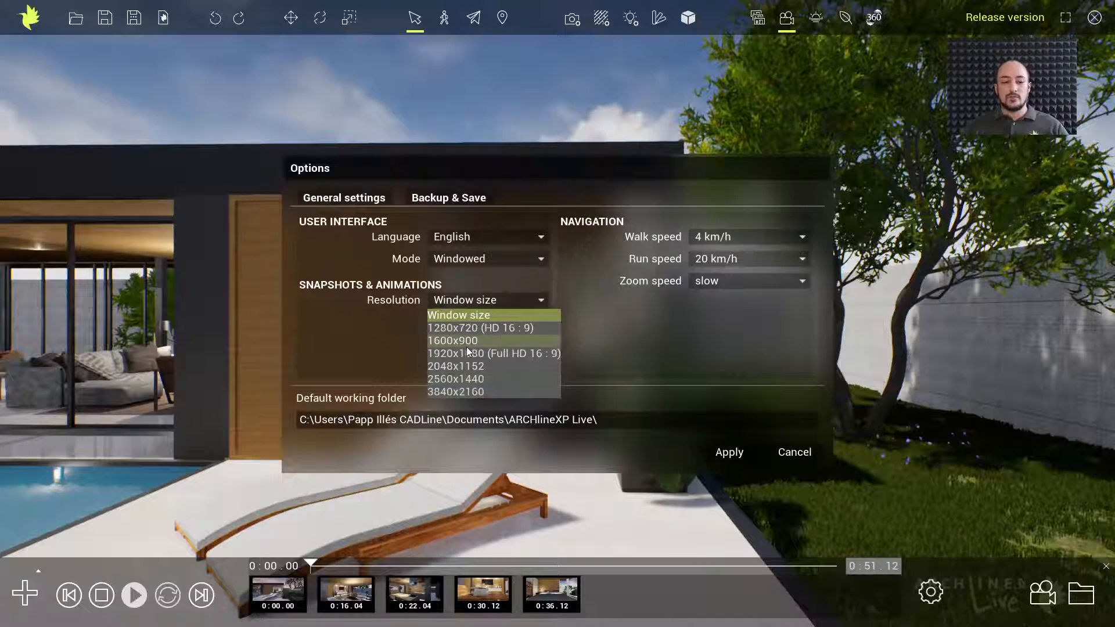
{"action": "left_click", "coordinate": [541, 302]}
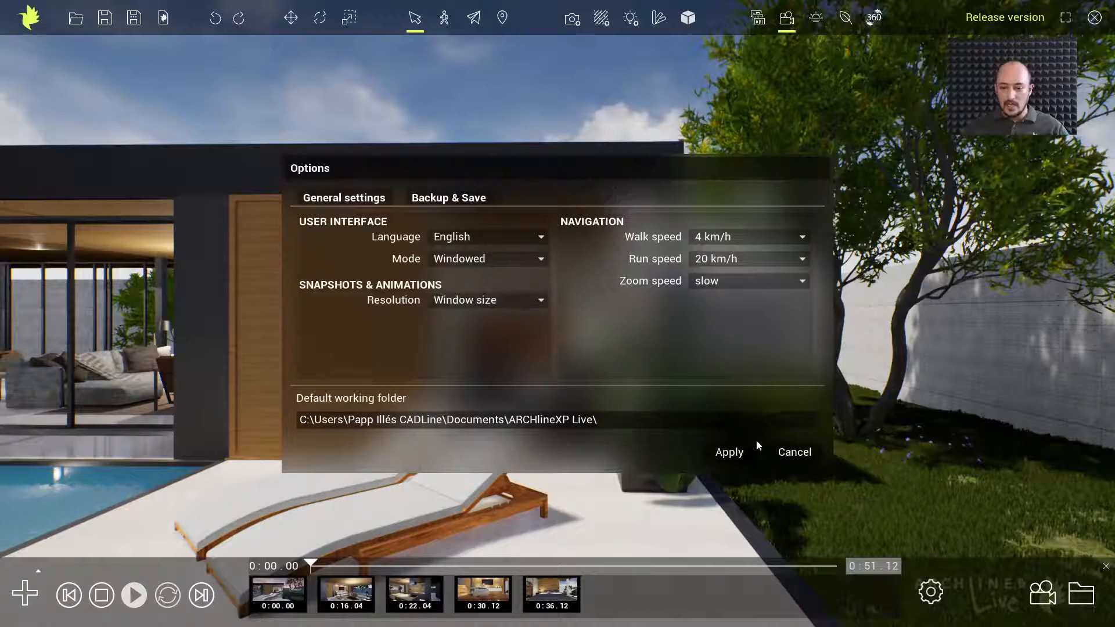
{"action": "left_click", "coordinate": [792, 453]}
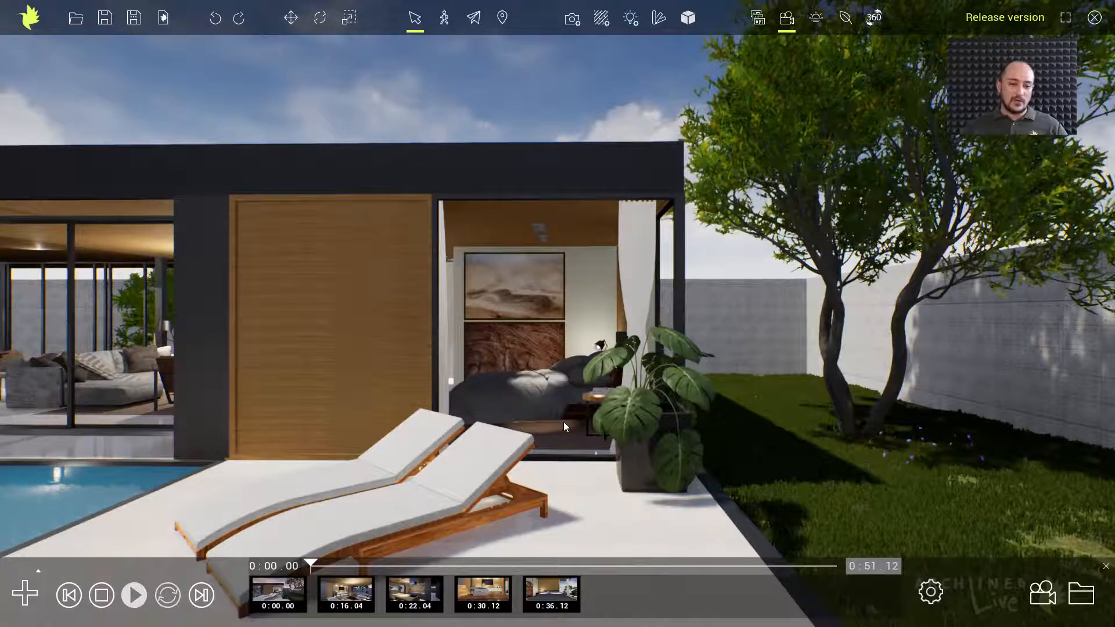
Step: Open Animation 0 from the animation list in Director mode and scrub its timeline to about 5.32 s
{"action": "left_click", "coordinate": [281, 591]}
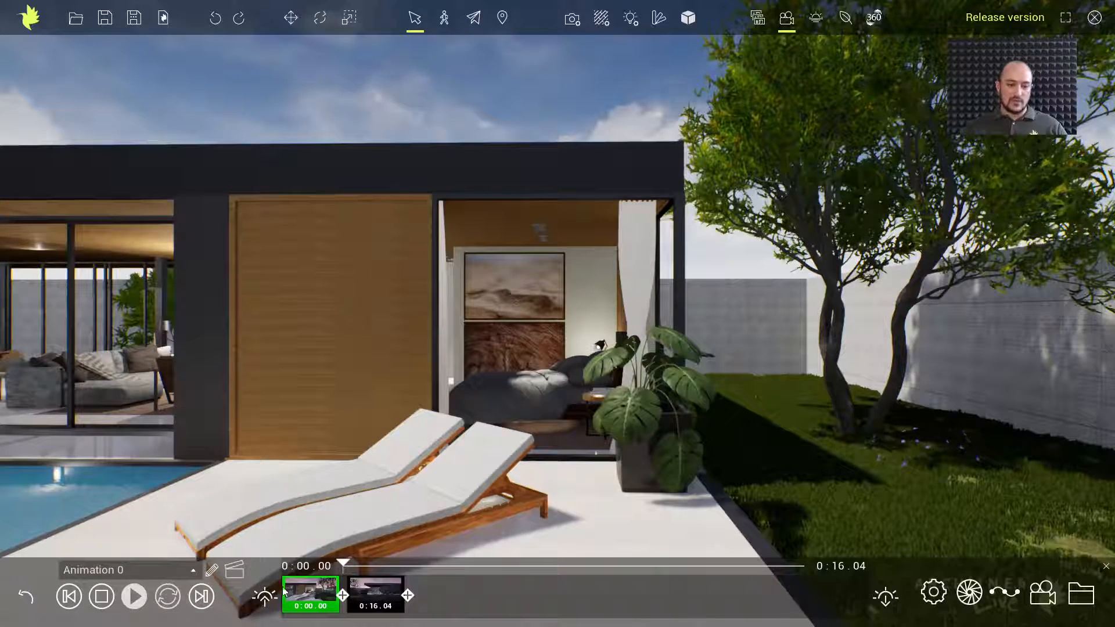
{"action": "left_click", "coordinate": [237, 574]}
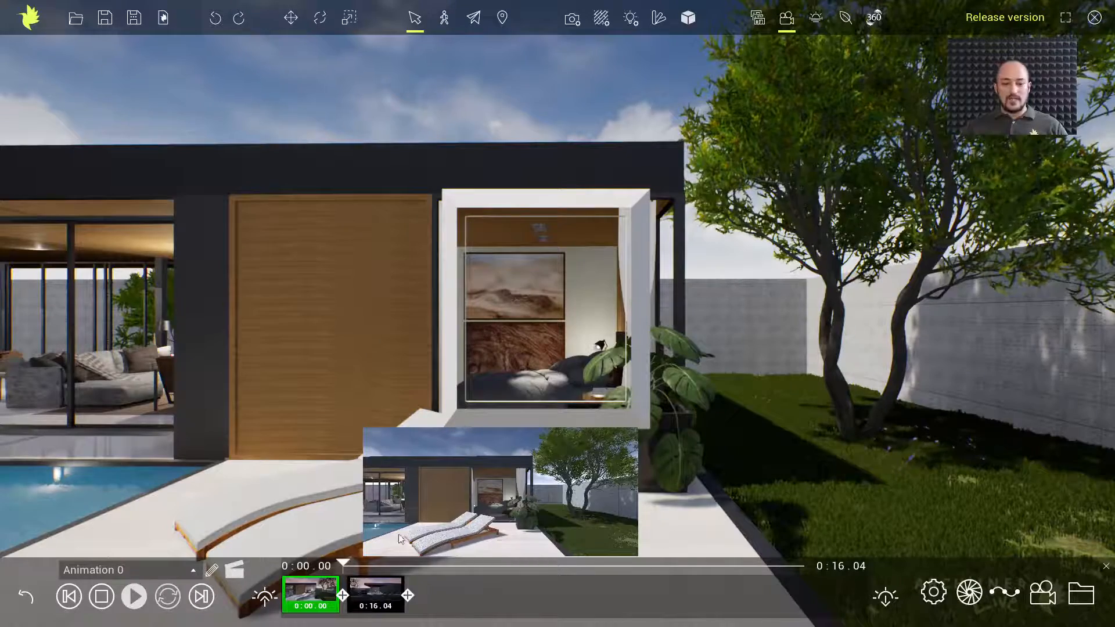
{"action": "left_click_drag", "start_coordinate": [357, 563], "coordinate": [499, 564]}
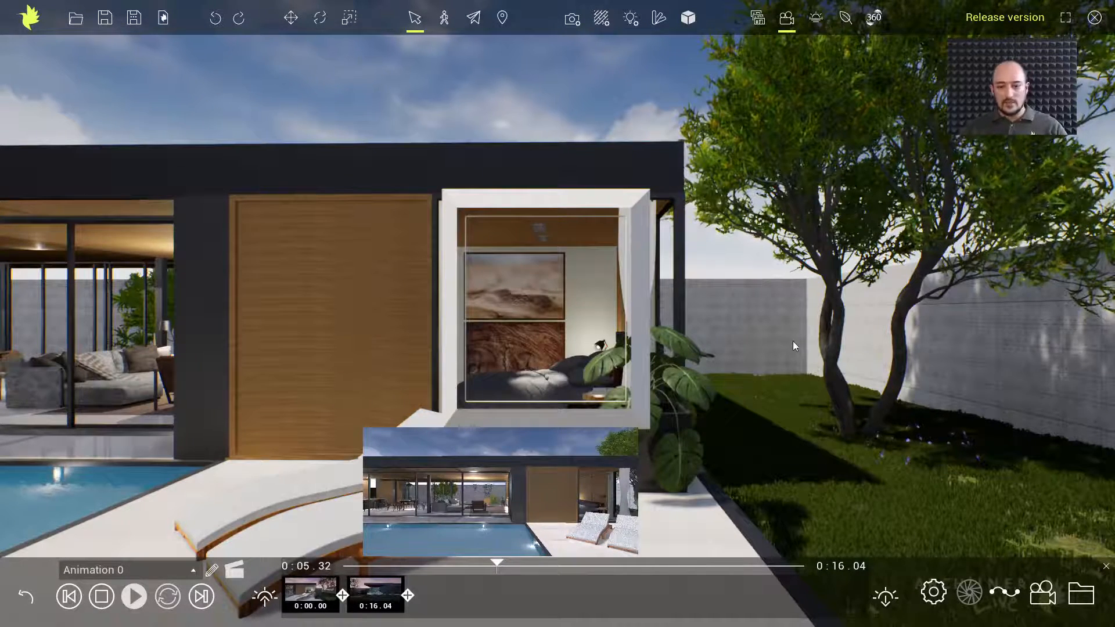
Step: Examine the camera path from outside the house and check the starting and ending keyframes in the preview
{"action": "key", "text": "s"}
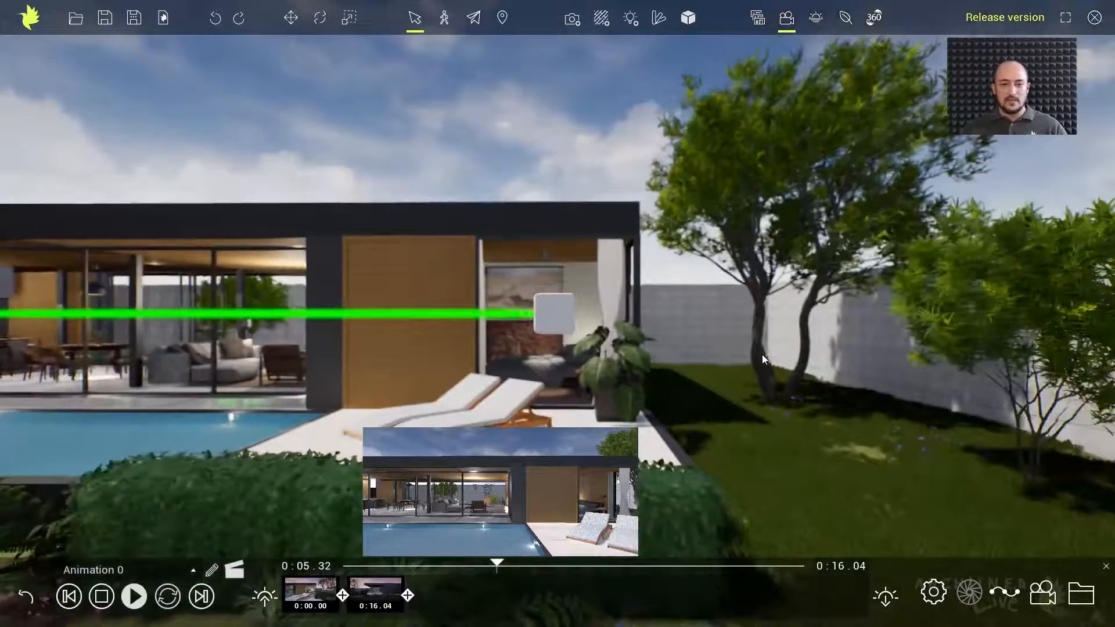
{"action": "right_click_drag", "start_coordinate": [761, 354], "coordinate": [614, 350]}
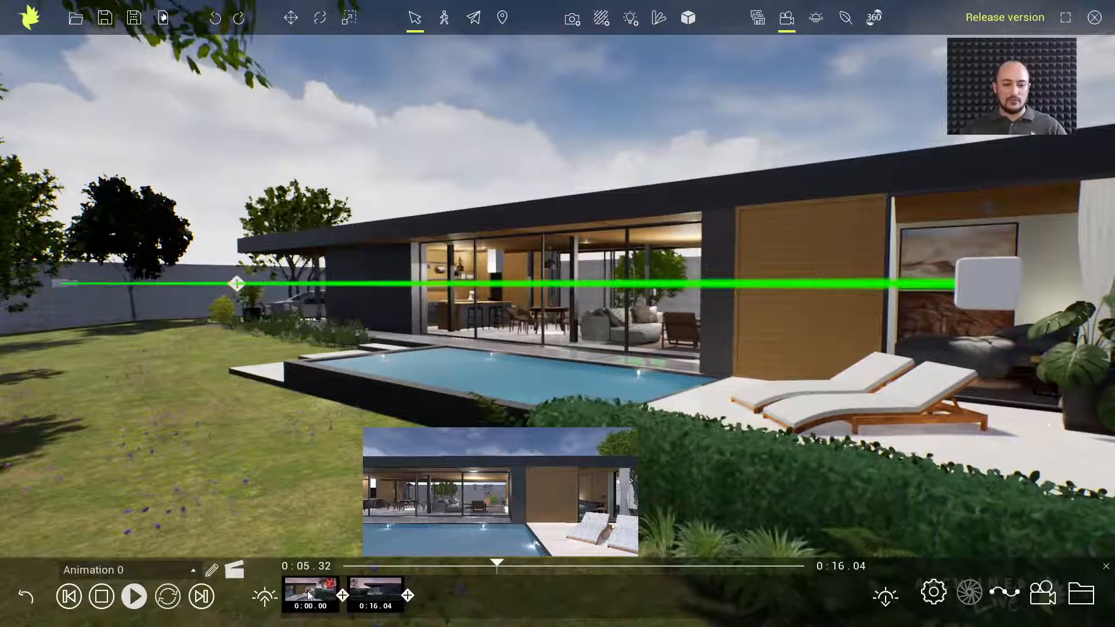
{"action": "left_click", "coordinate": [311, 592]}
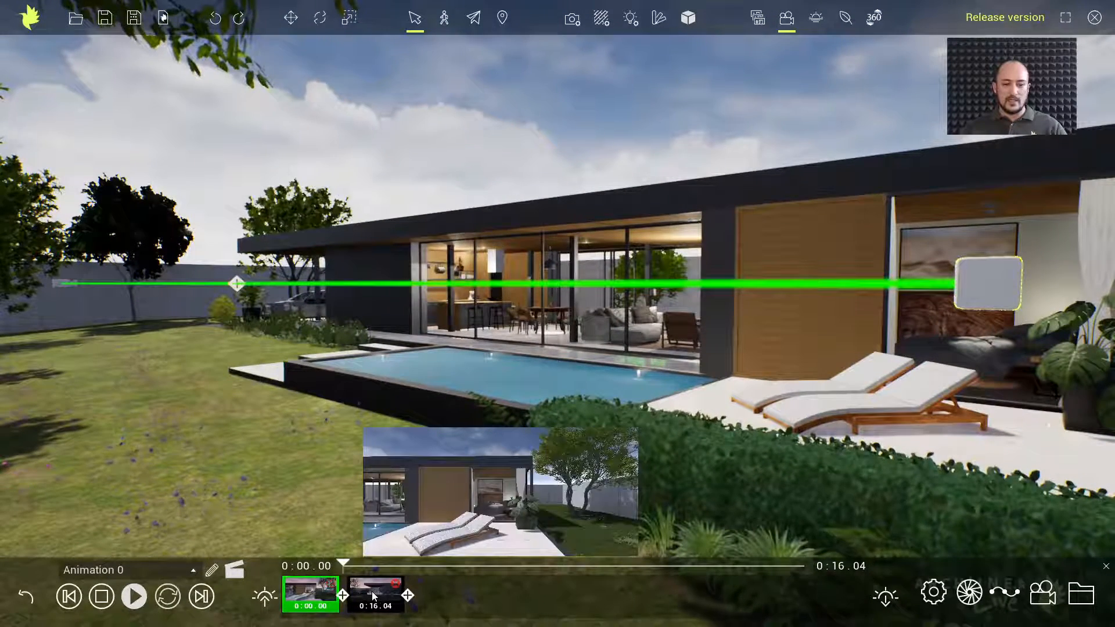
{"action": "left_click", "coordinate": [372, 591]}
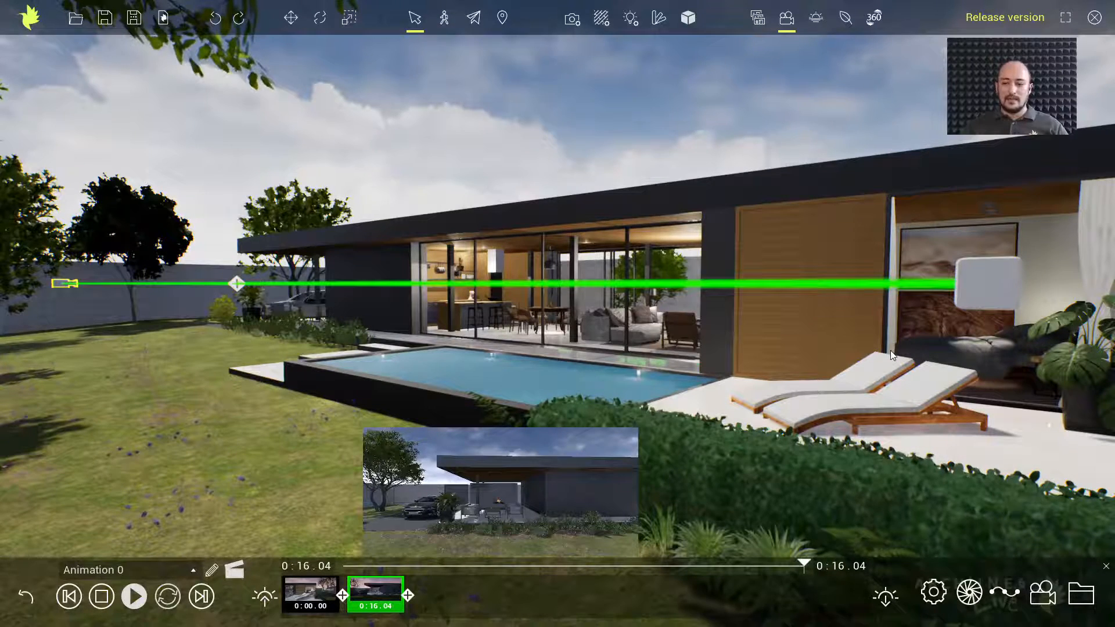
Step: Move the starting keyframe's camera down to hedge height and along the garden towards the pool, and play the animation
{"action": "left_click", "coordinate": [987, 296]}
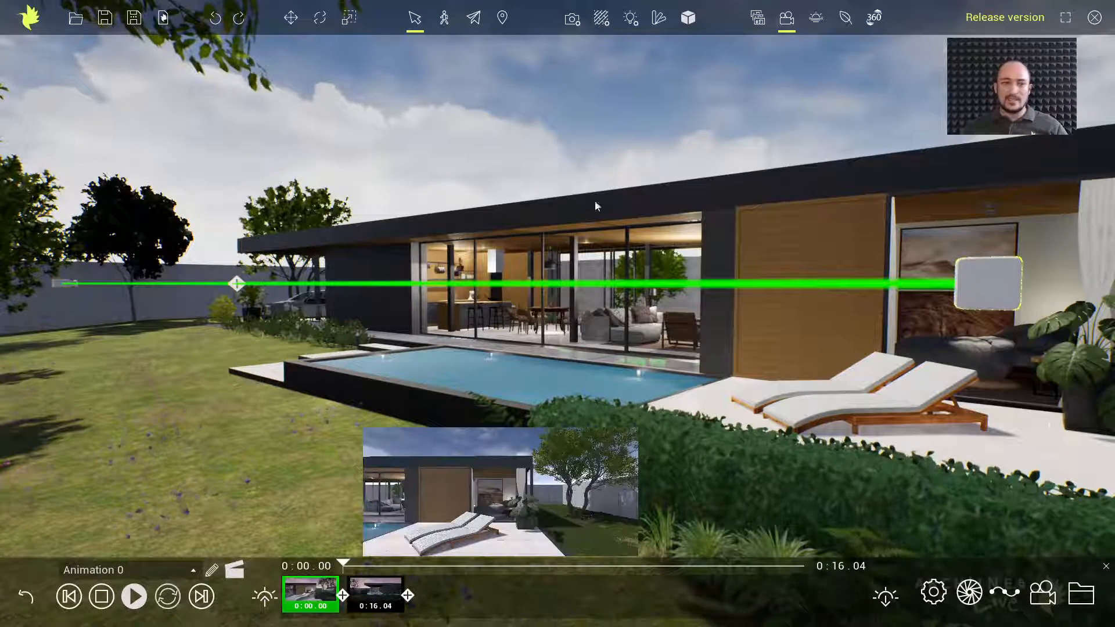
{"action": "left_click", "coordinate": [293, 20]}
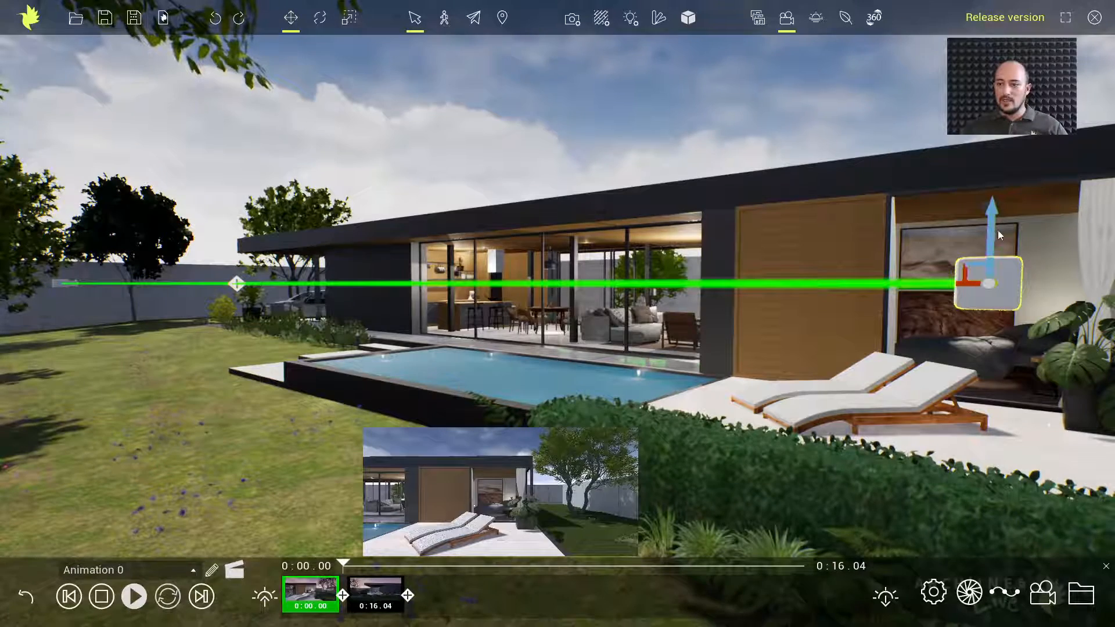
{"action": "left_click_drag", "start_coordinate": [993, 230], "coordinate": [978, 459]}
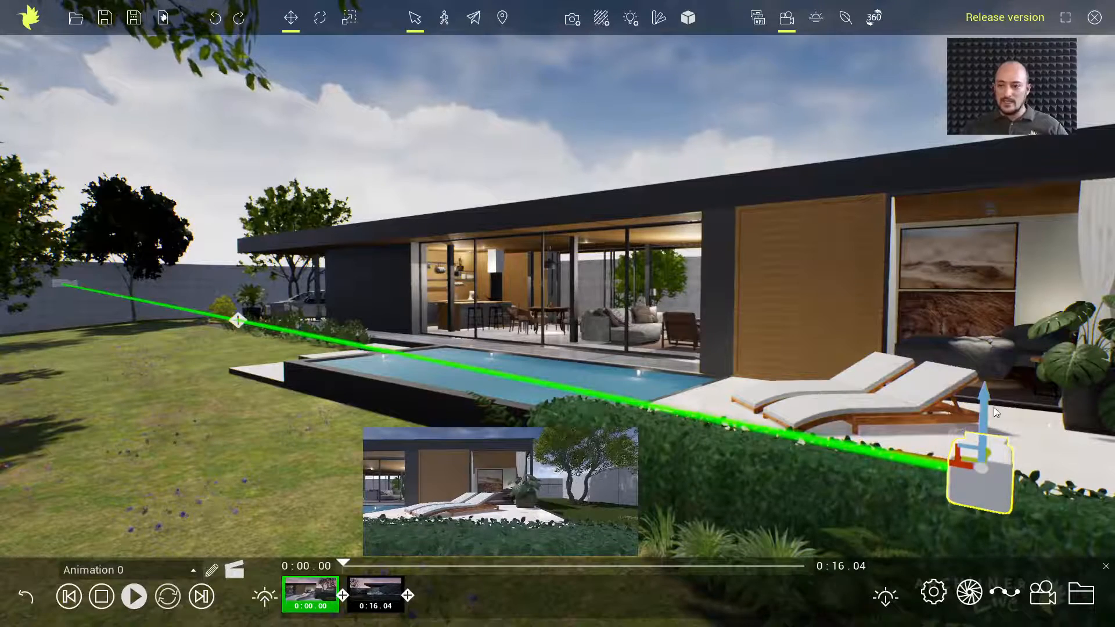
{"action": "left_click_drag", "start_coordinate": [988, 399], "coordinate": [987, 407]}
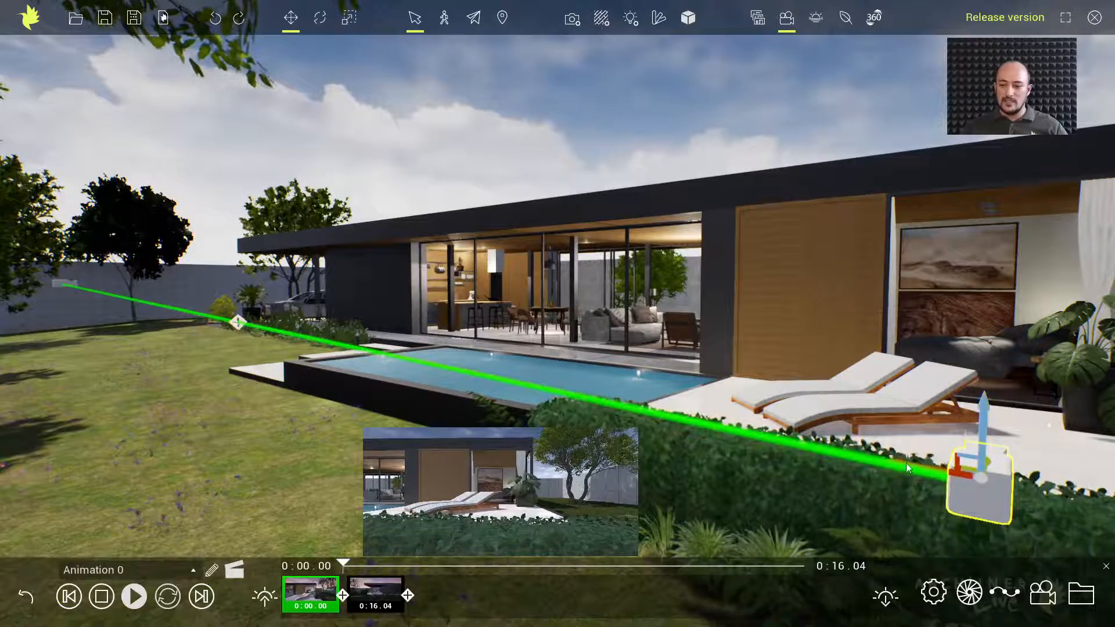
{"action": "left_click_drag", "start_coordinate": [911, 464], "coordinate": [531, 391]}
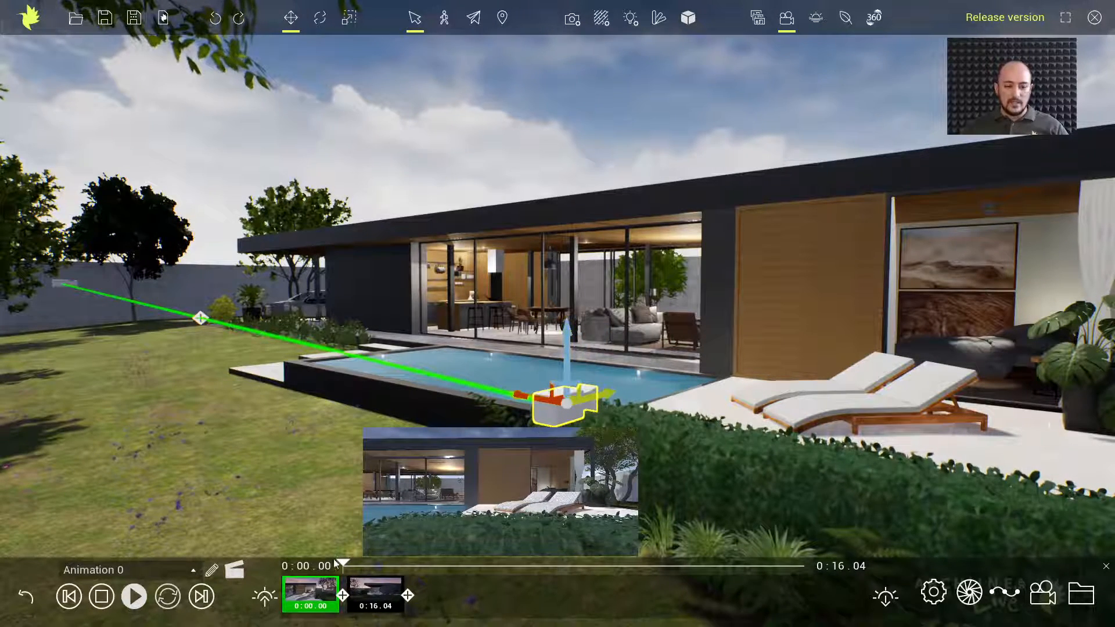
{"action": "left_click", "coordinate": [134, 597]}
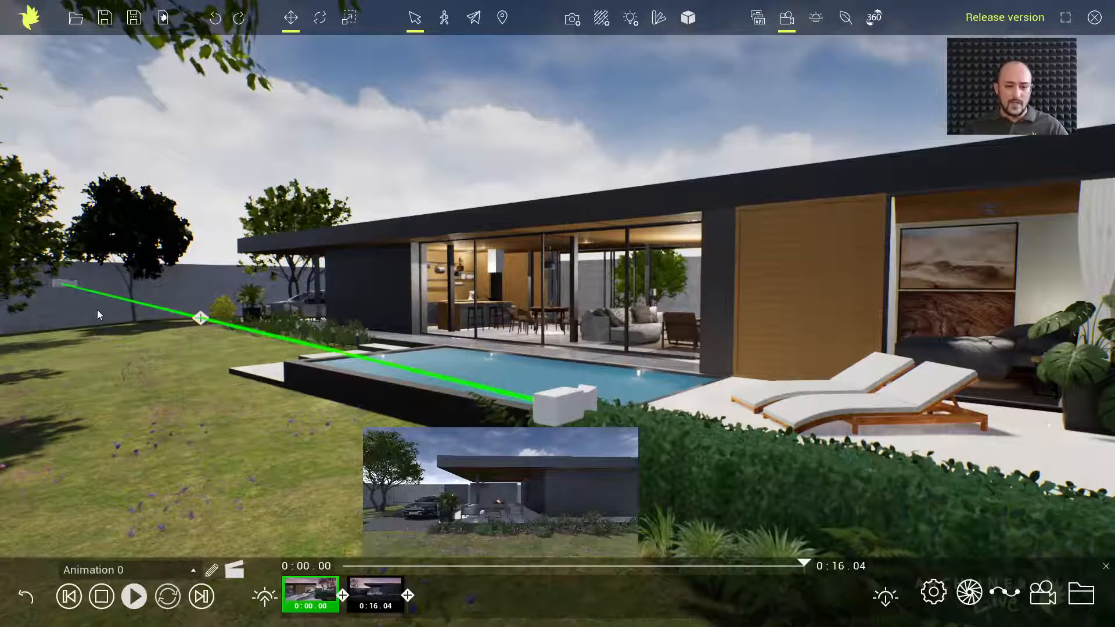
Step: Return to the animation list, inspect the kitchen animation's path and preview, and go back to the list
{"action": "left_click", "coordinate": [35, 596]}
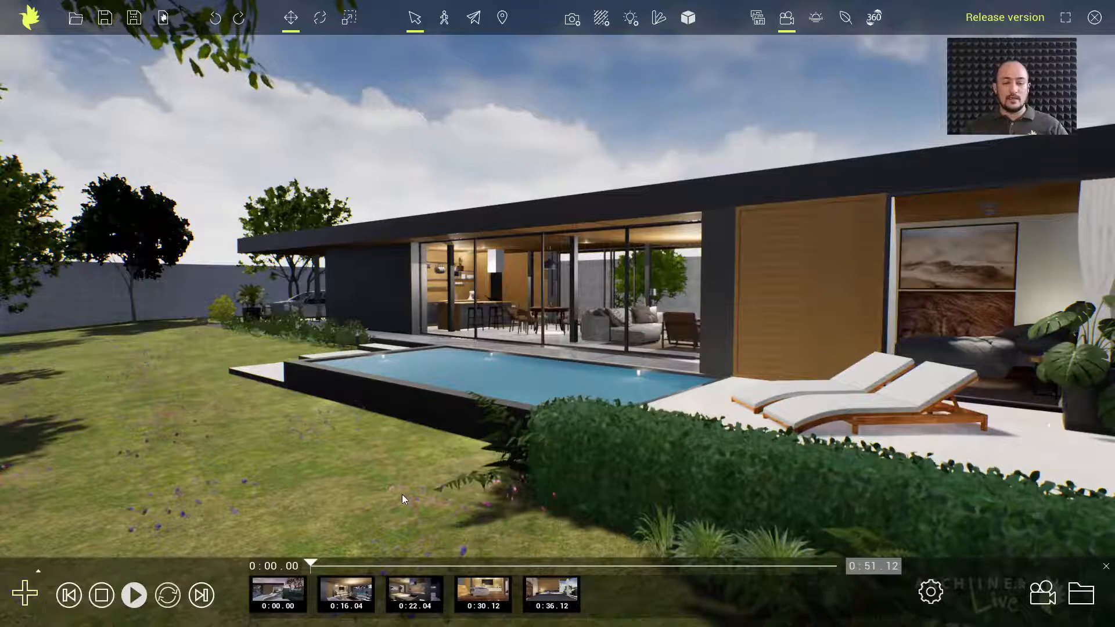
{"action": "left_click", "coordinate": [415, 592]}
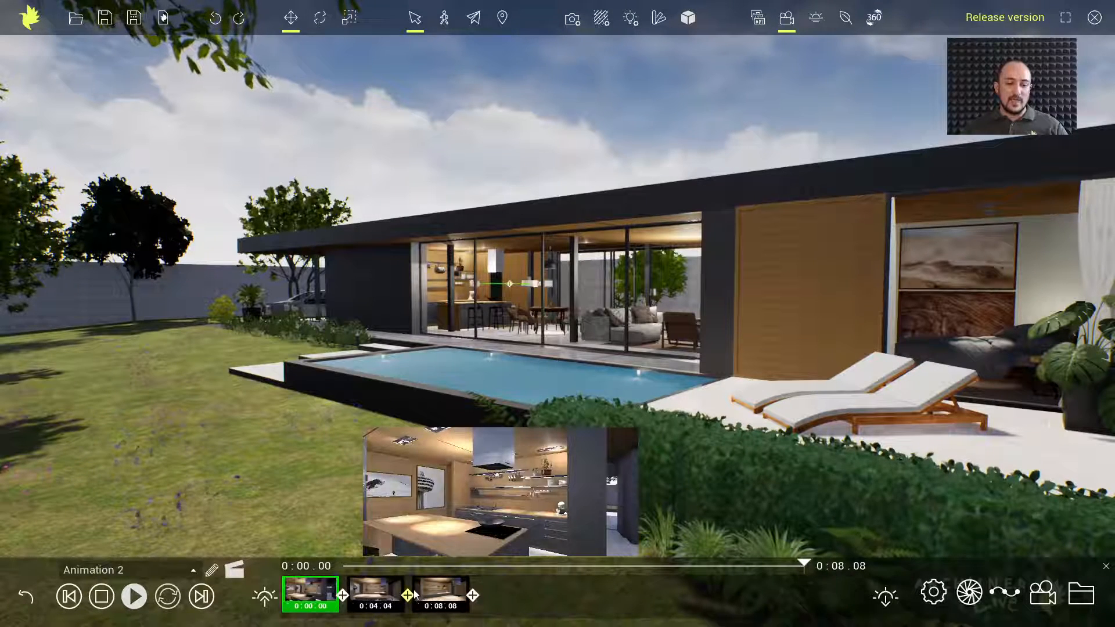
{"action": "left_click", "coordinate": [26, 596]}
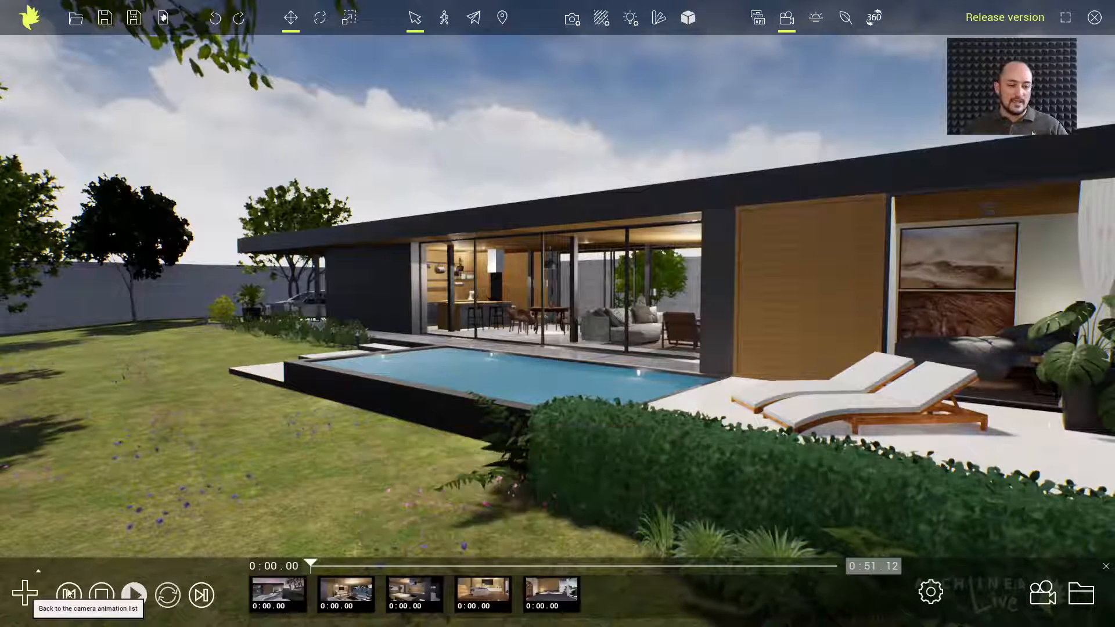
Step: Open the living-room animation, go to its starting keyframe's view and show its path in Director mode from inside the house
{"action": "left_click", "coordinate": [347, 597]}
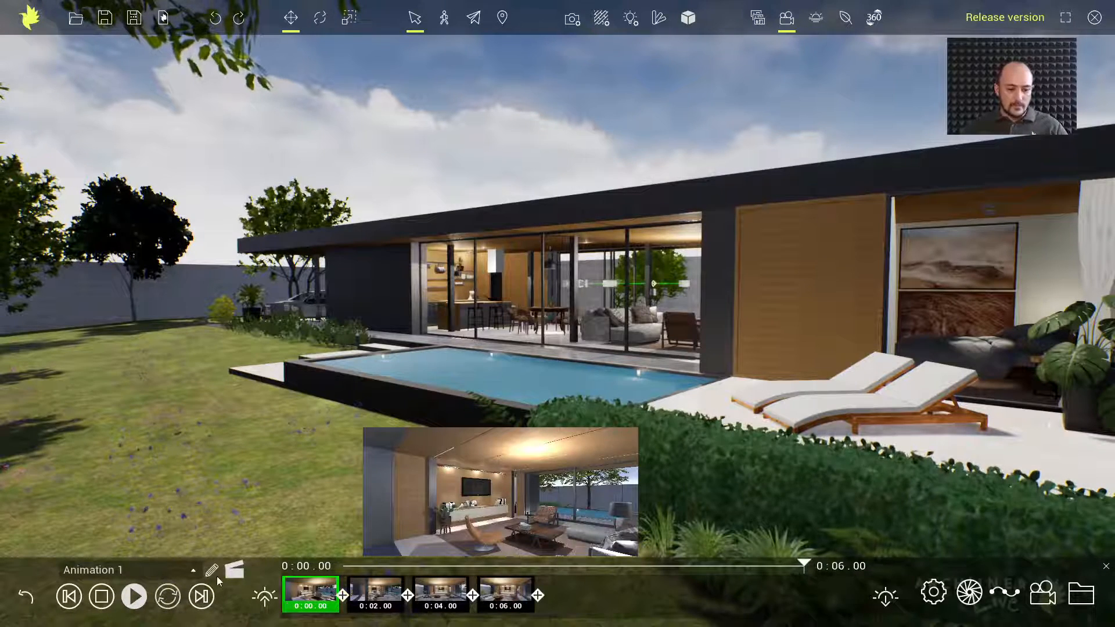
{"action": "left_click", "coordinate": [234, 569]}
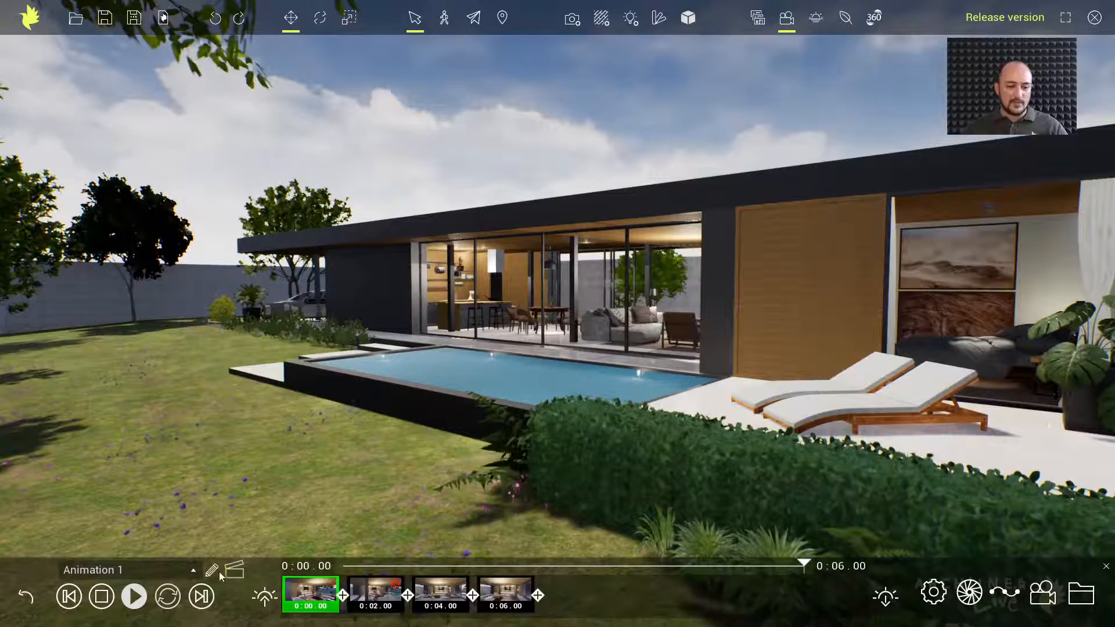
{"action": "left_click", "coordinate": [235, 571]}
{"action": "left_click", "coordinate": [235, 570]}
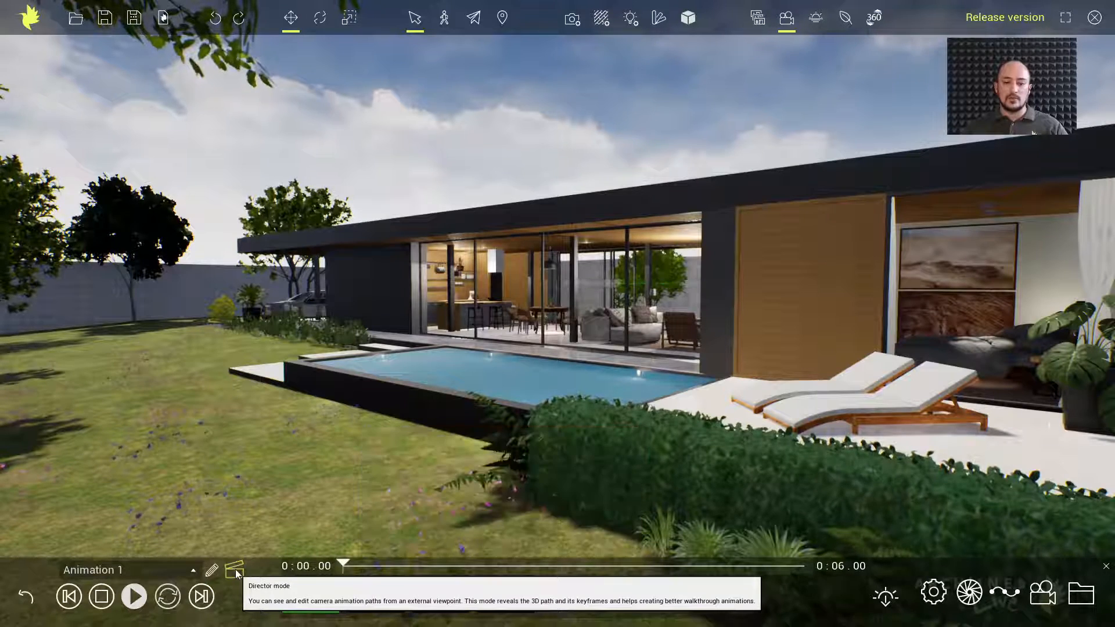
{"action": "left_click", "coordinate": [236, 569]}
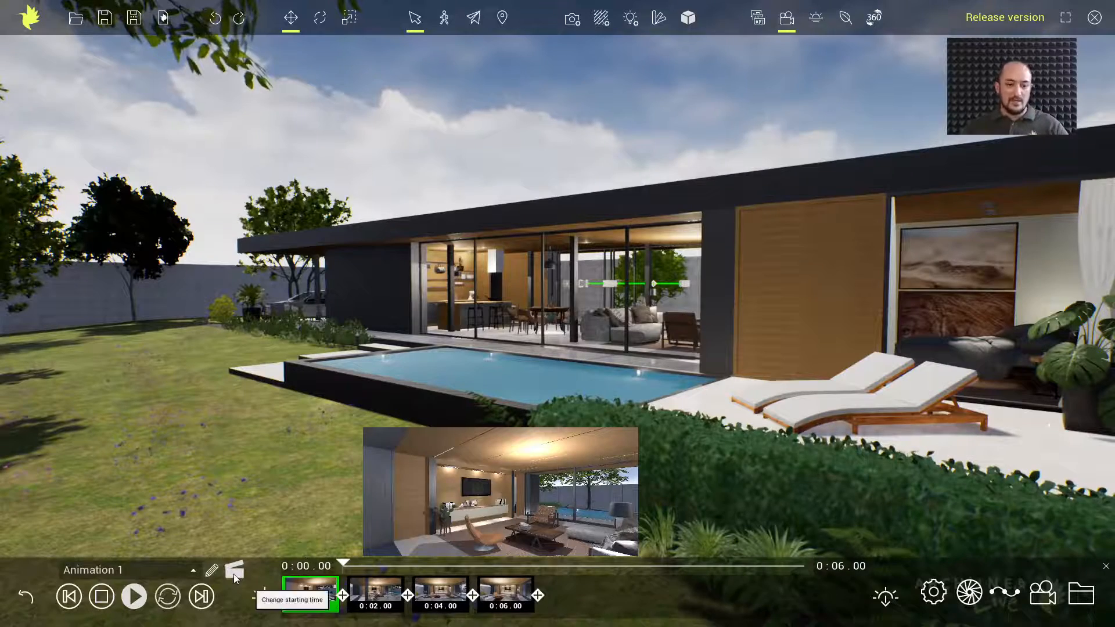
{"action": "left_click", "coordinate": [312, 586]}
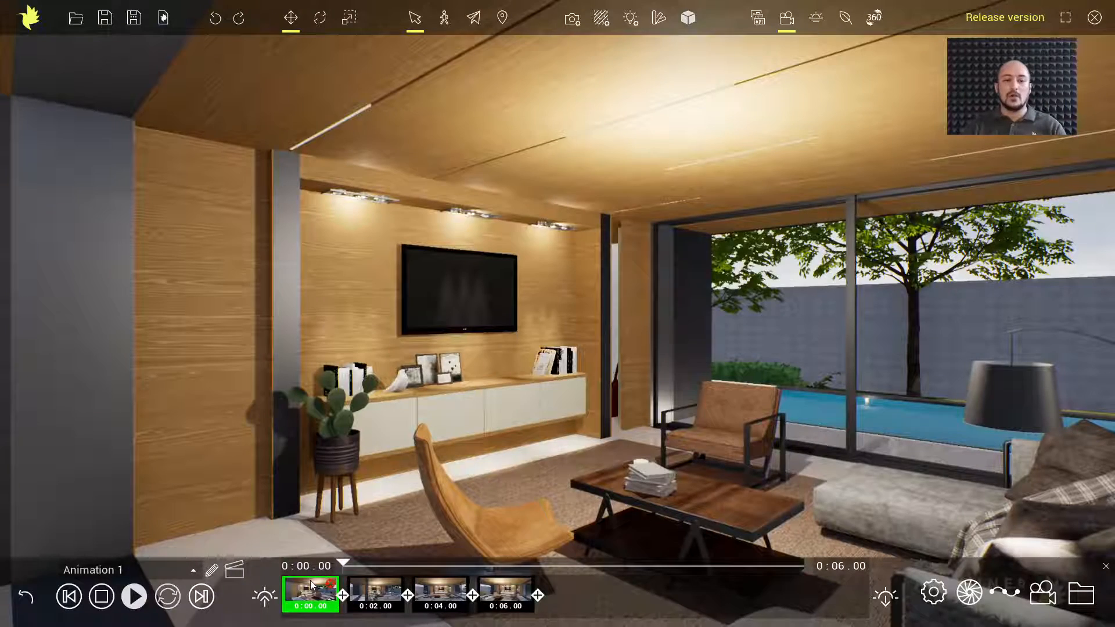
{"action": "left_click", "coordinate": [139, 599]}
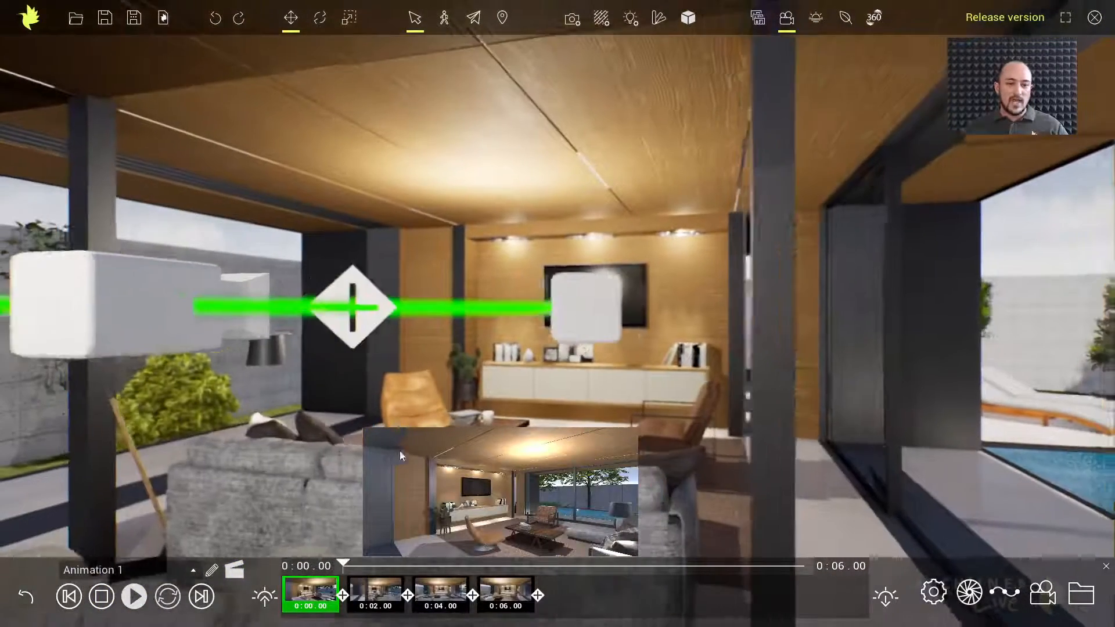
Step: Delete the keyframe at 4.00 s from the living-room camera path
{"action": "key", "text": "a"}
{"action": "right_click_drag", "start_coordinate": [399, 451], "coordinate": [497, 490]}
{"action": "scroll", "coordinate": [559, 386], "scroll_direction": "down", "scroll_amount": 3}
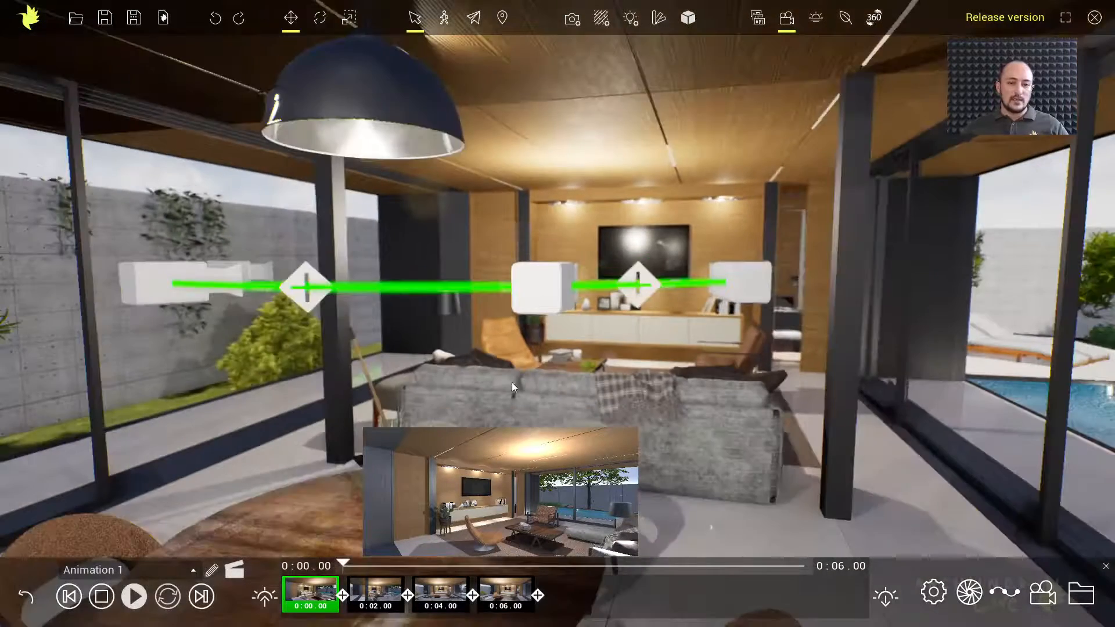
{"action": "middle_click_drag", "start_coordinate": [511, 382], "coordinate": [781, 376]}
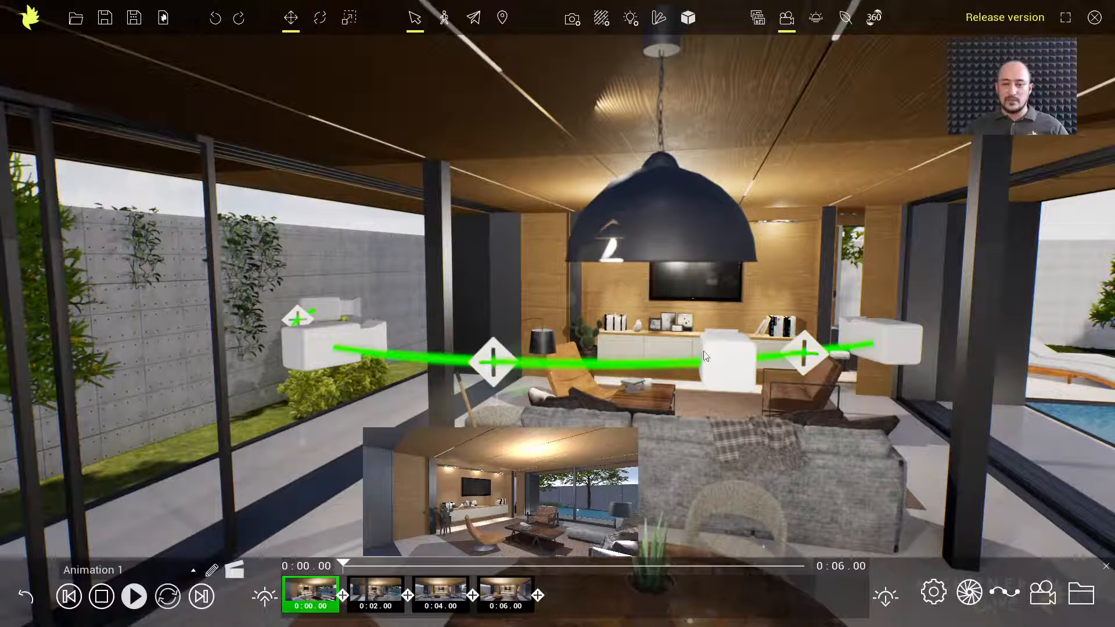
{"action": "left_click", "coordinate": [734, 364]}
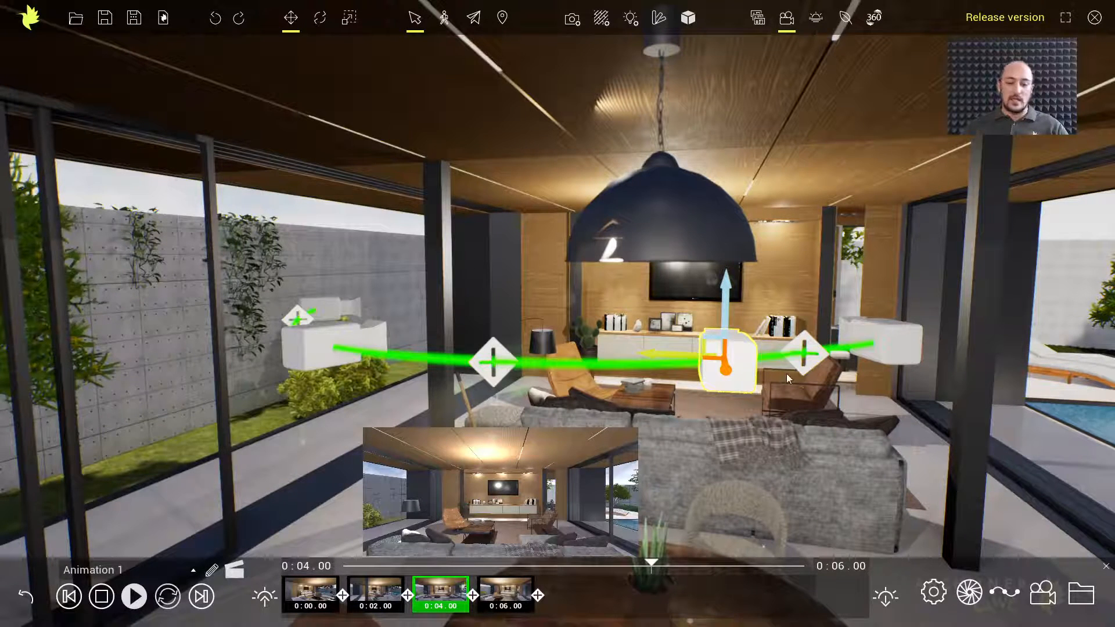
{"action": "left_click", "coordinate": [746, 349]}
{"action": "left_click", "coordinate": [746, 349]}
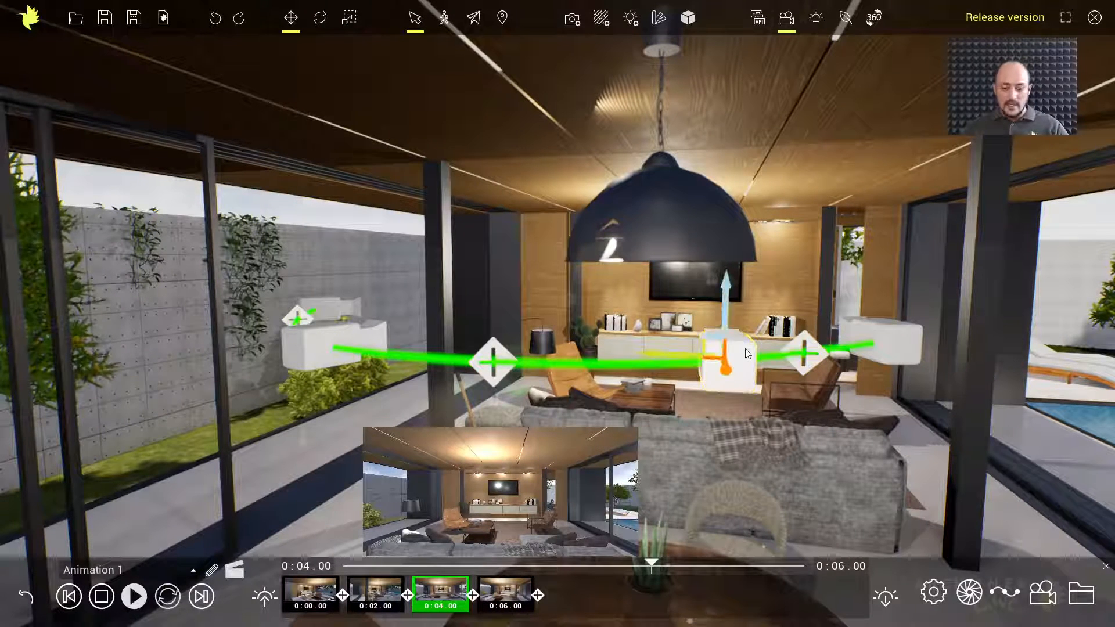
{"action": "key", "text": "Delete"}
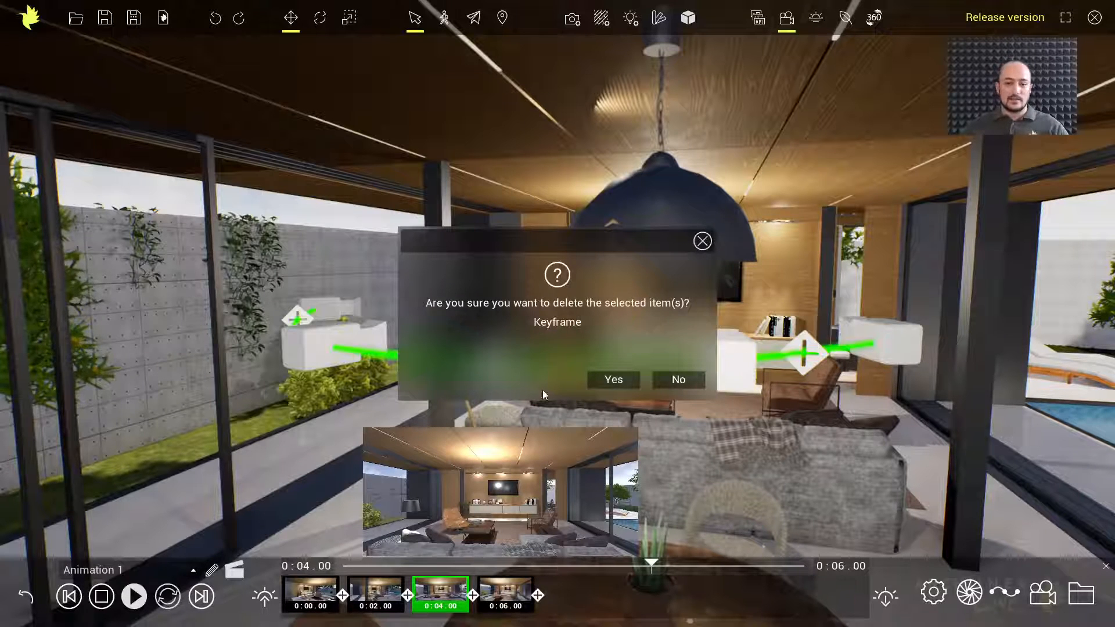
{"action": "left_click", "coordinate": [618, 384]}
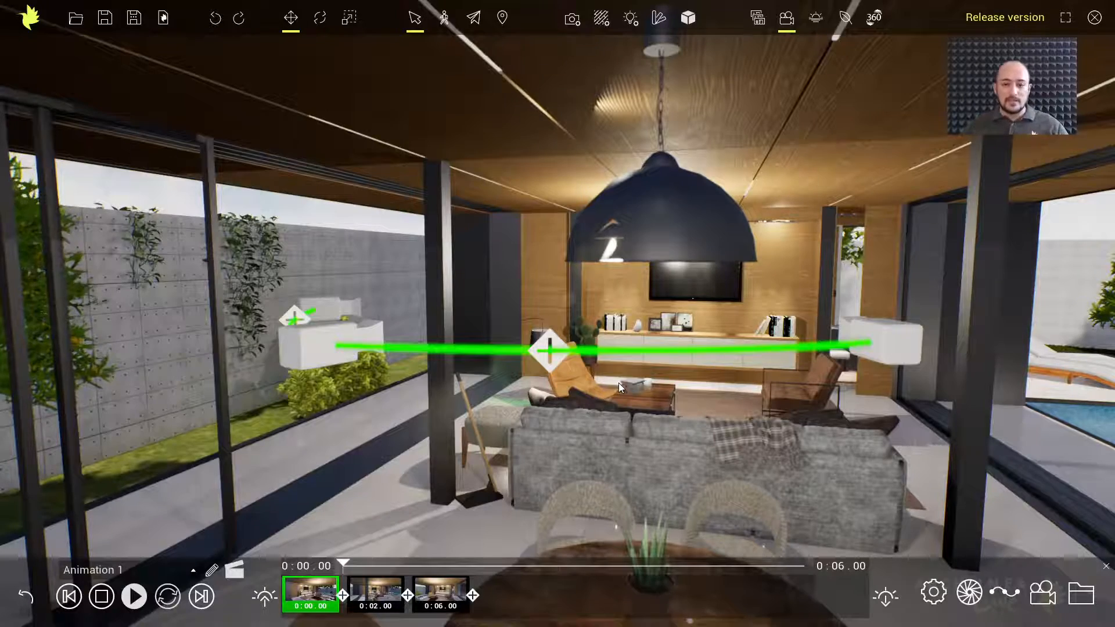
{"action": "middle_click_drag", "start_coordinate": [636, 391], "coordinate": [641, 392]}
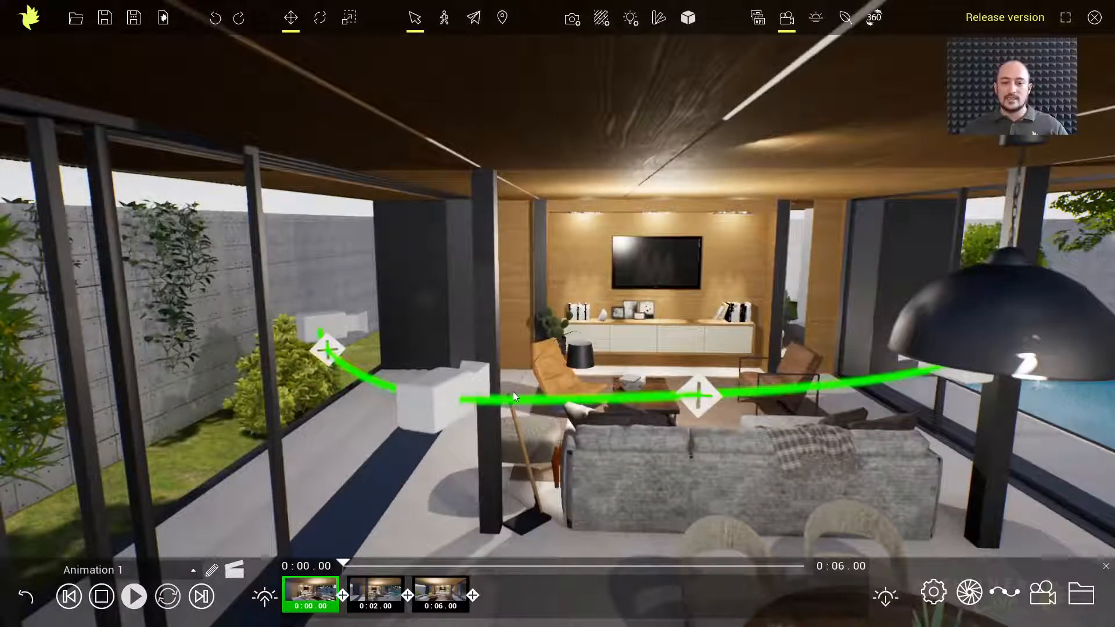
Step: Insert a keyframe at 4.00 s on the living-room camera path and lower its camera towards the back of the sofa
{"action": "left_click", "coordinate": [461, 391]}
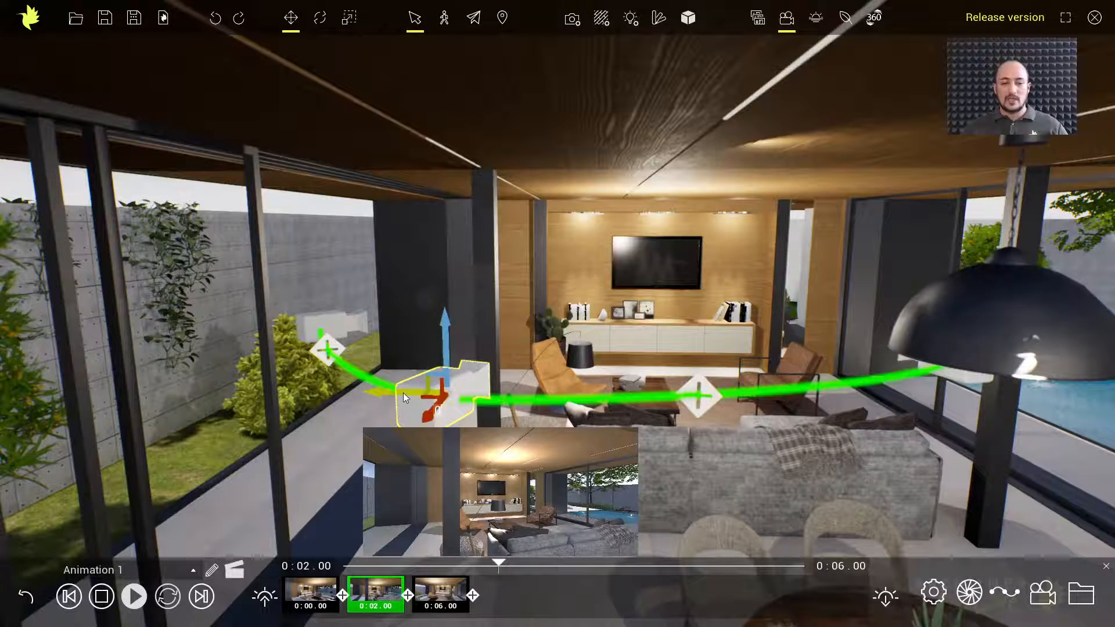
{"action": "left_click", "coordinate": [705, 404]}
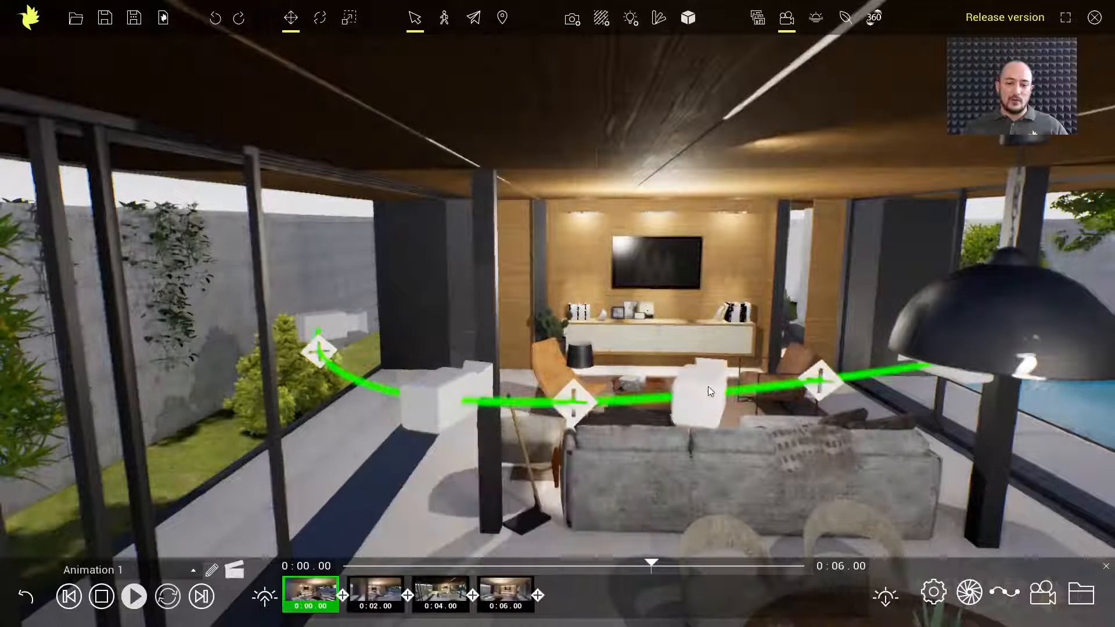
{"action": "left_click", "coordinate": [702, 391]}
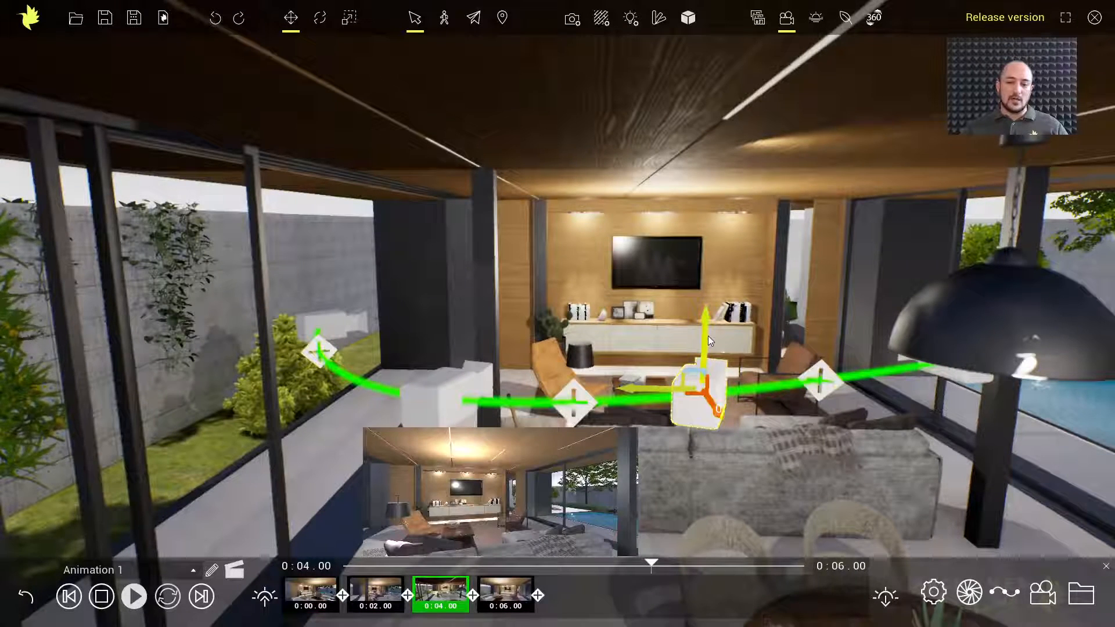
{"action": "left_click_drag", "start_coordinate": [706, 337], "coordinate": [738, 417]}
Step: Lower the final 6.00 s keyframe's camera to about the height of the sofa back
{"action": "middle_click_drag", "start_coordinate": [824, 433], "coordinate": [704, 375]}
{"action": "left_click", "coordinate": [838, 315]}
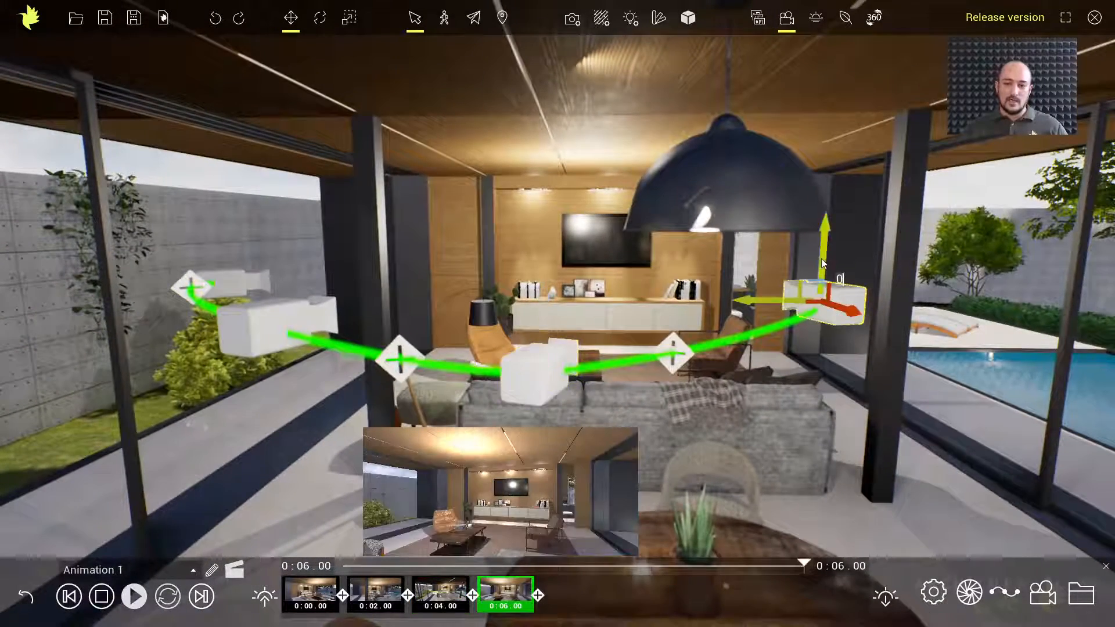
{"action": "left_click_drag", "start_coordinate": [823, 272], "coordinate": [827, 315]}
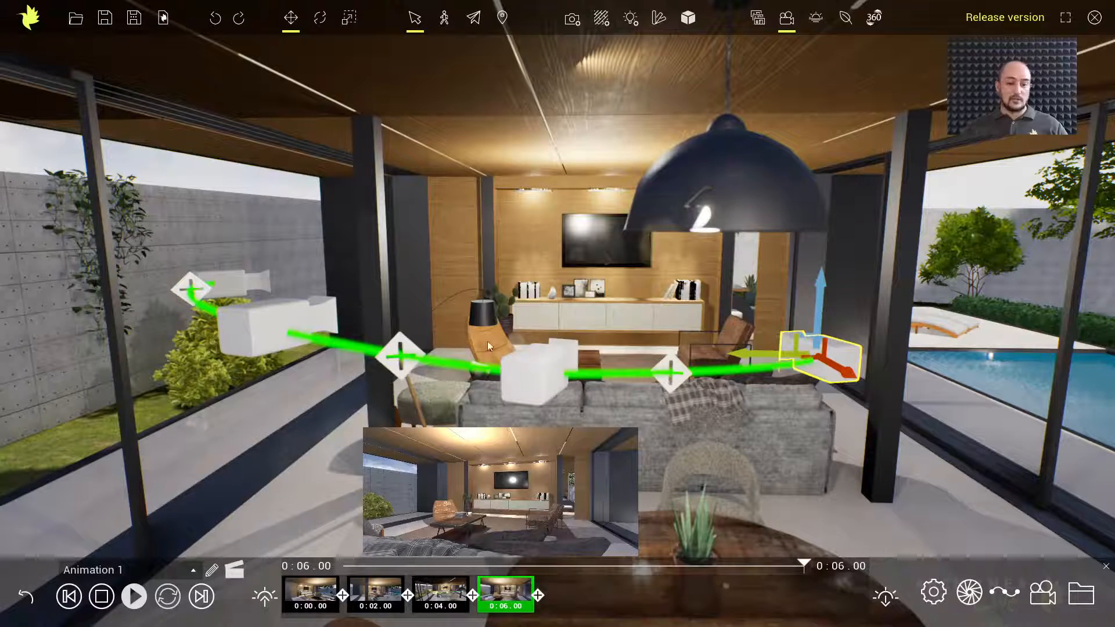
Step: Leave Director mode and play the living-room animation from its starting keyframe
{"action": "left_click", "coordinate": [236, 574]}
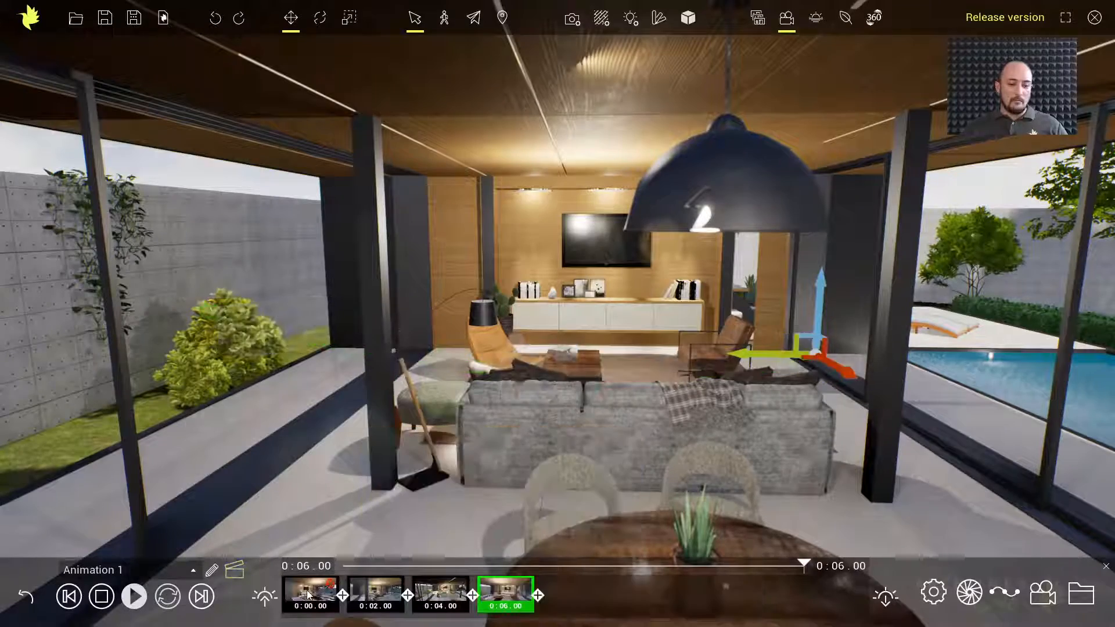
{"action": "left_click", "coordinate": [306, 590]}
{"action": "left_click", "coordinate": [135, 596]}
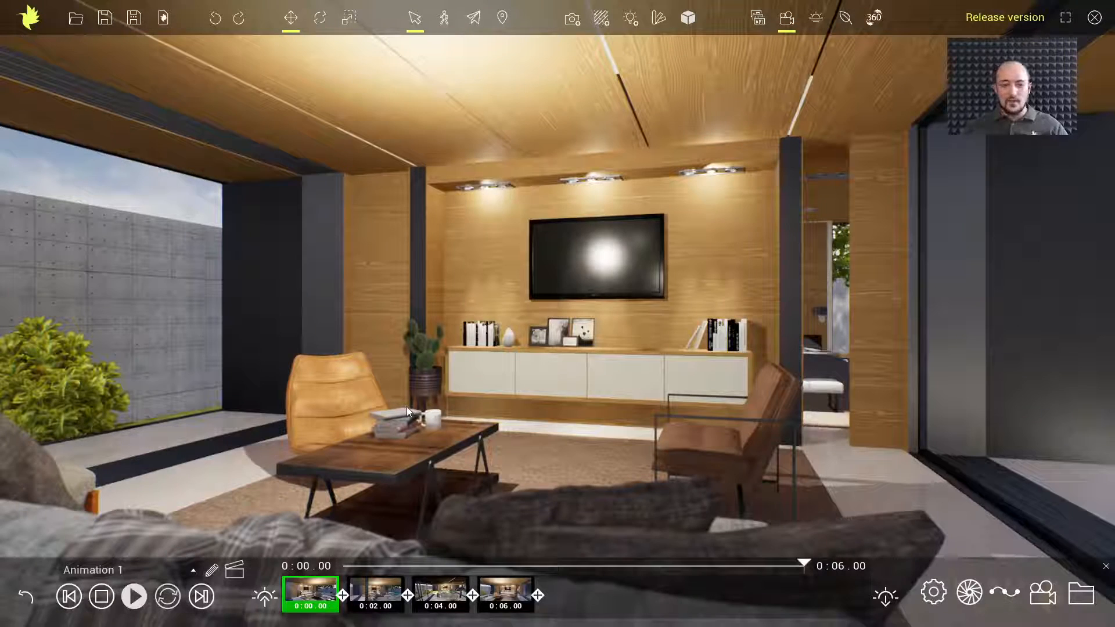
Step: Check the camera views of the 4.00 s and 6.00 s keyframes and return to the starting keyframe
{"action": "left_click", "coordinate": [444, 595]}
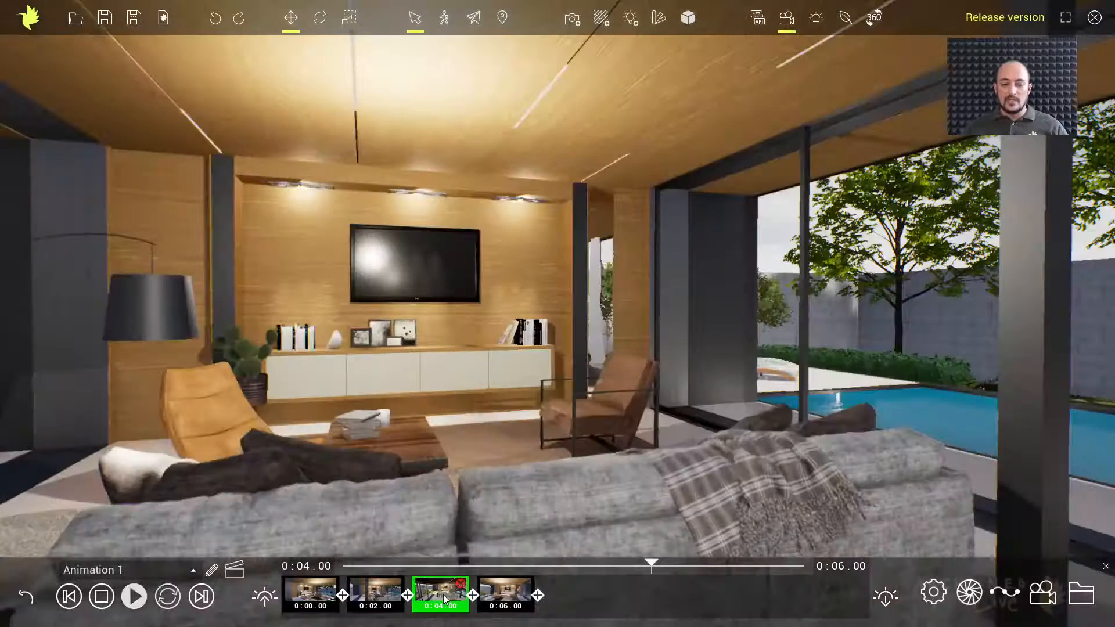
{"action": "left_click", "coordinate": [506, 594]}
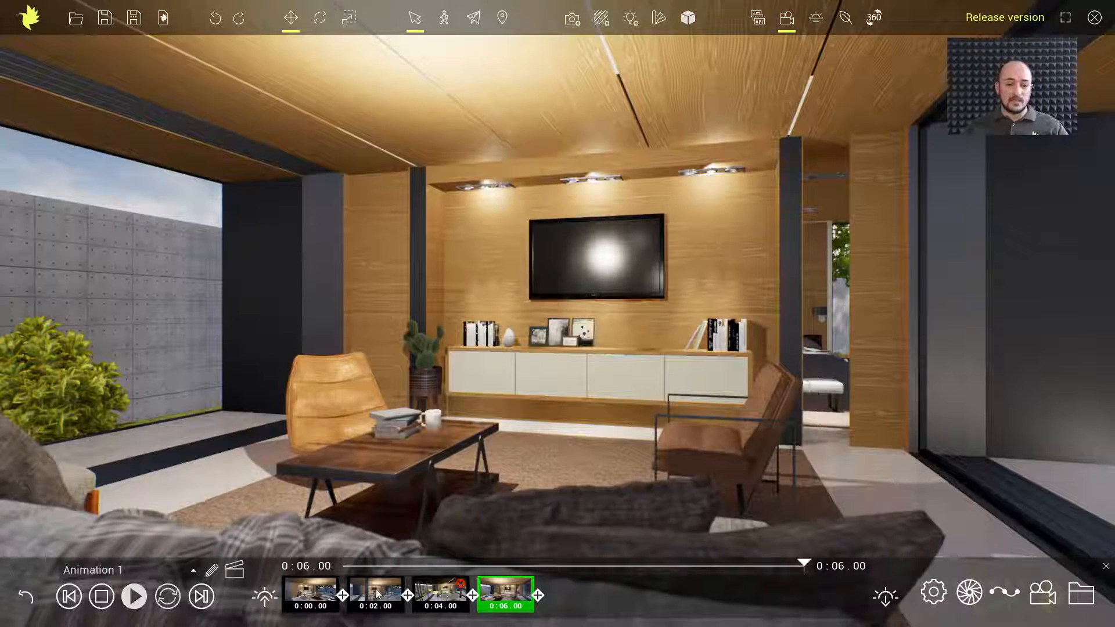
{"action": "left_click", "coordinate": [308, 590]}
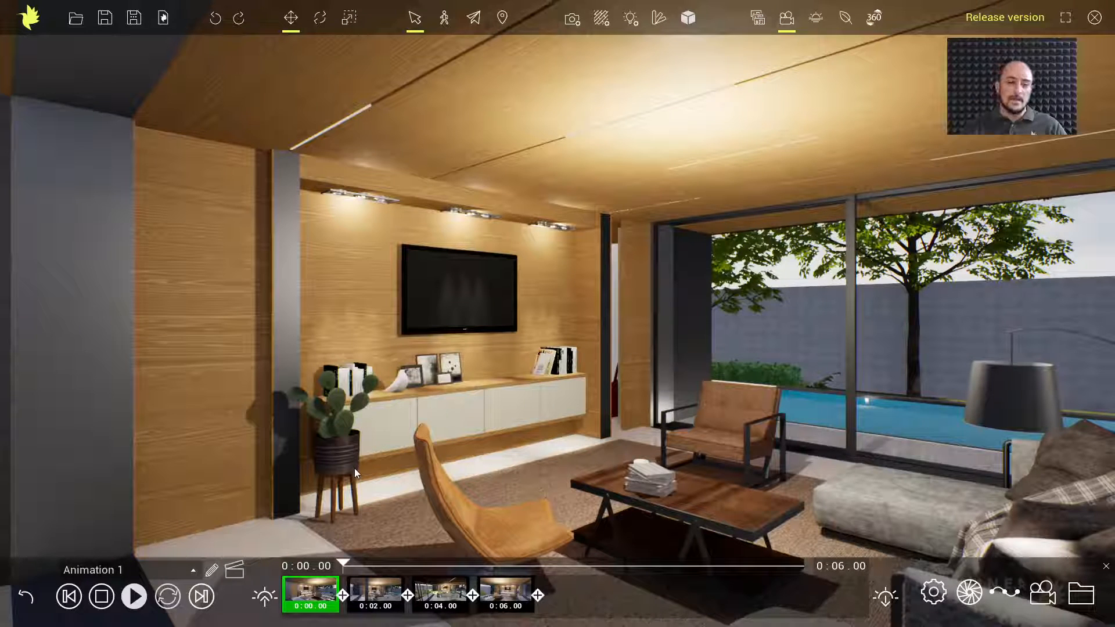
Step: Show the saved views, bring the prefab_Final folder window over the scene to inspect the view images, and move it away
{"action": "left_click", "coordinate": [757, 17]}
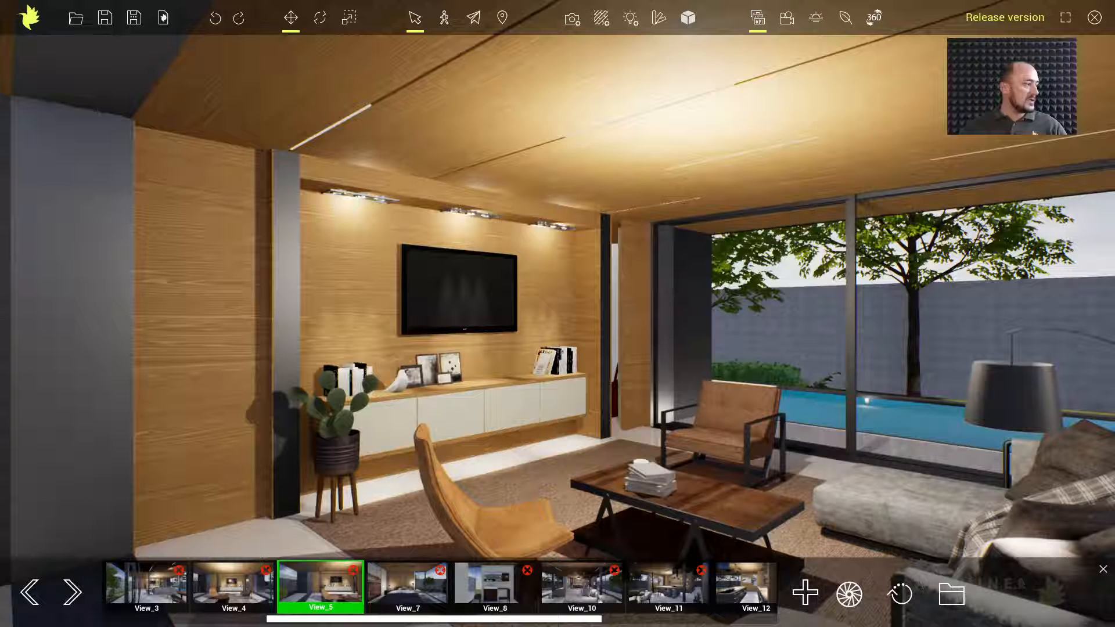
{"action": "left_click_drag", "start_coordinate": [0, 302], "coordinate": [570, 141]}
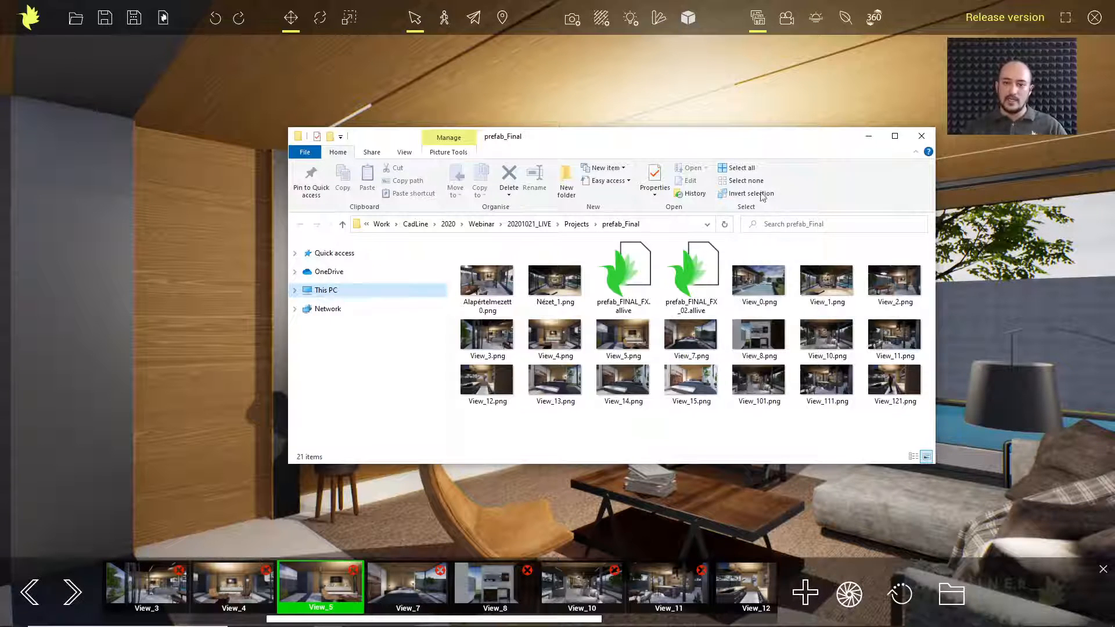
{"action": "left_click_drag", "start_coordinate": [729, 142], "coordinate": [0, 259]}
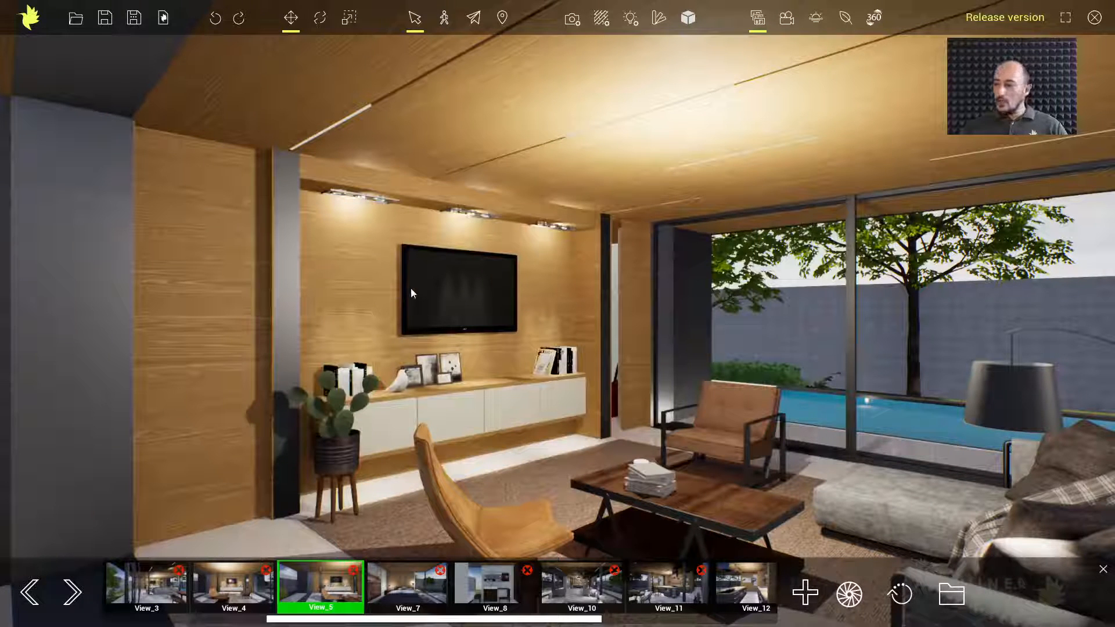